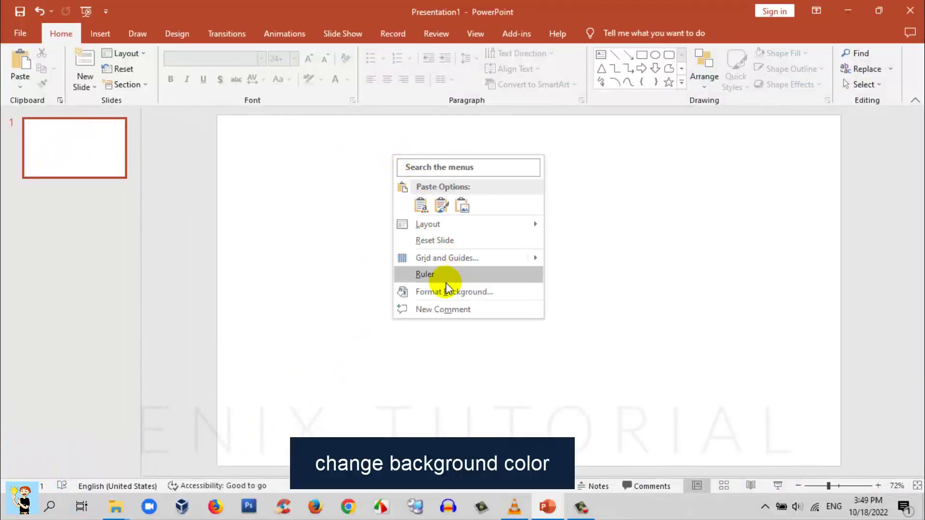
- Give slide 1 a solid green background from Format Background
left_click(439, 291)
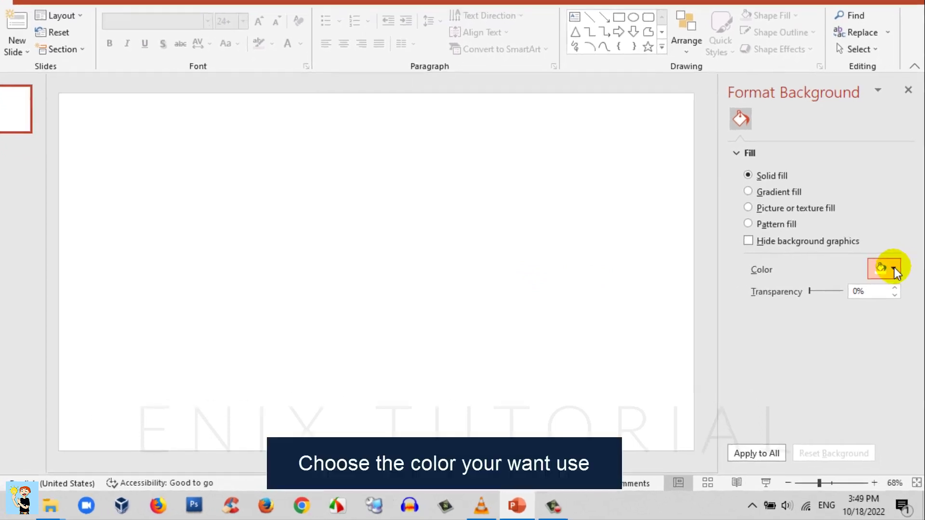
left_click(889, 287)
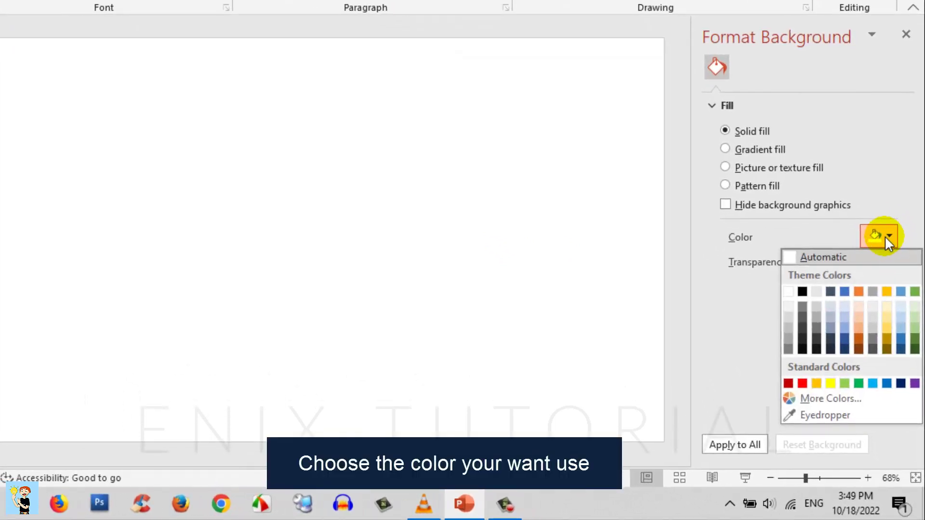
left_click(914, 292)
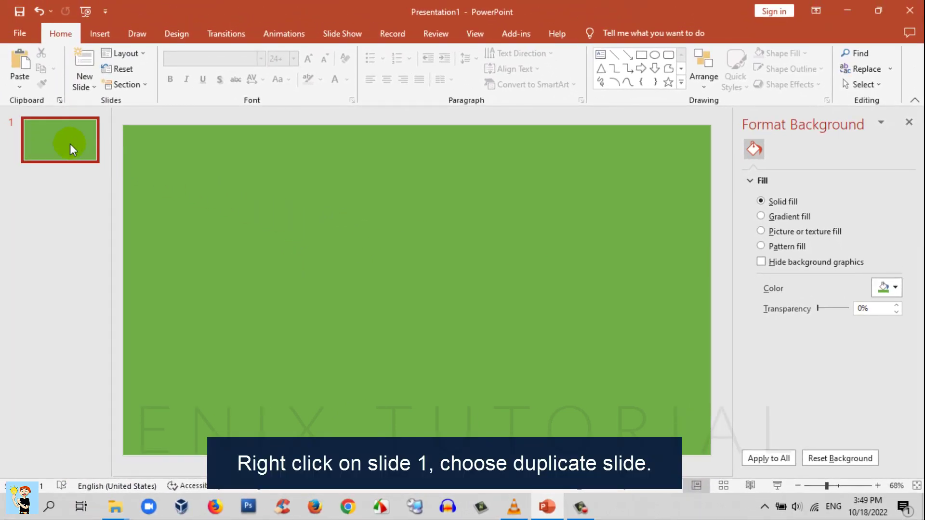
- Duplicate slide 1 and make the new slide 2 background purple
right_click(69, 144)
left_click(119, 260)
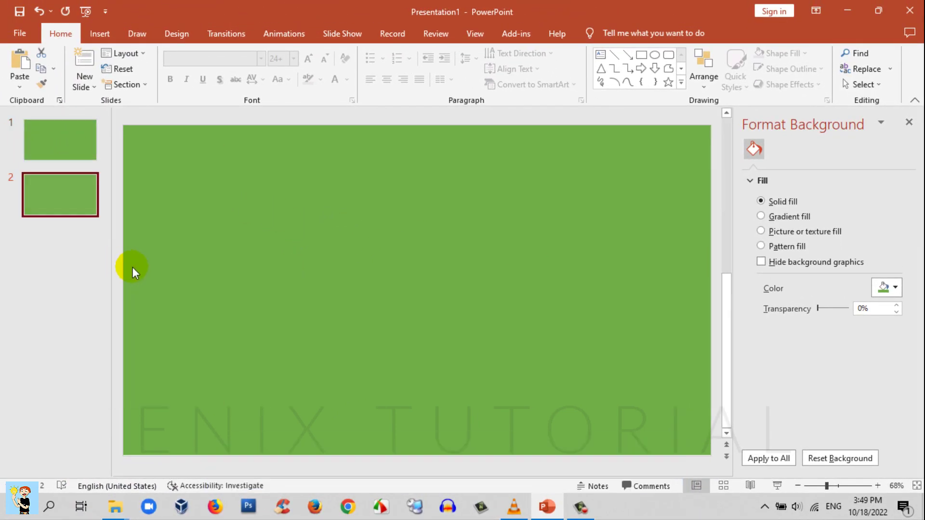
left_click(890, 287)
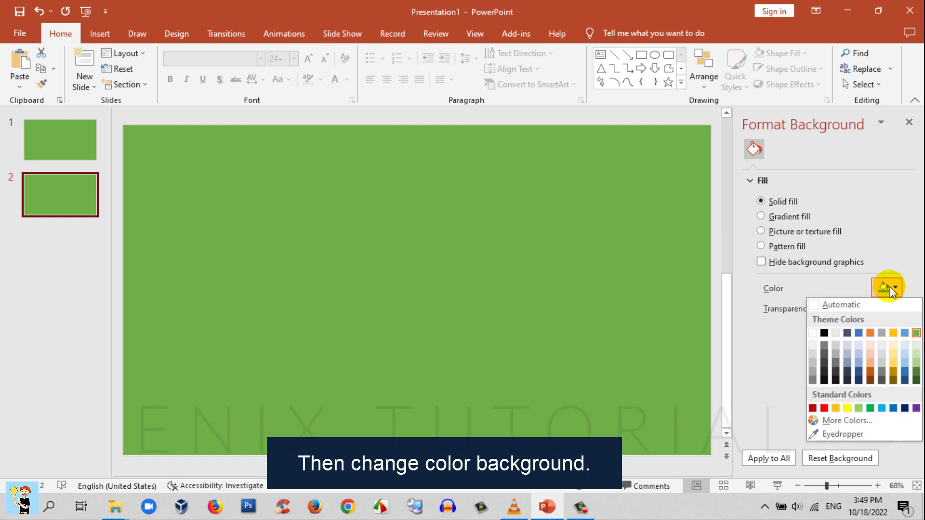
left_click(915, 409)
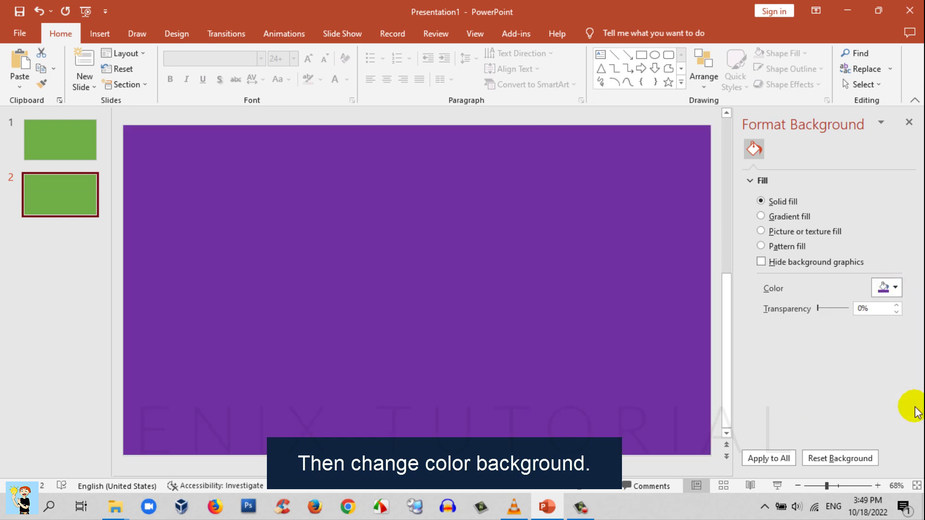
- Duplicate slide 2 and give slide 3 a custom pink background
right_click(78, 209)
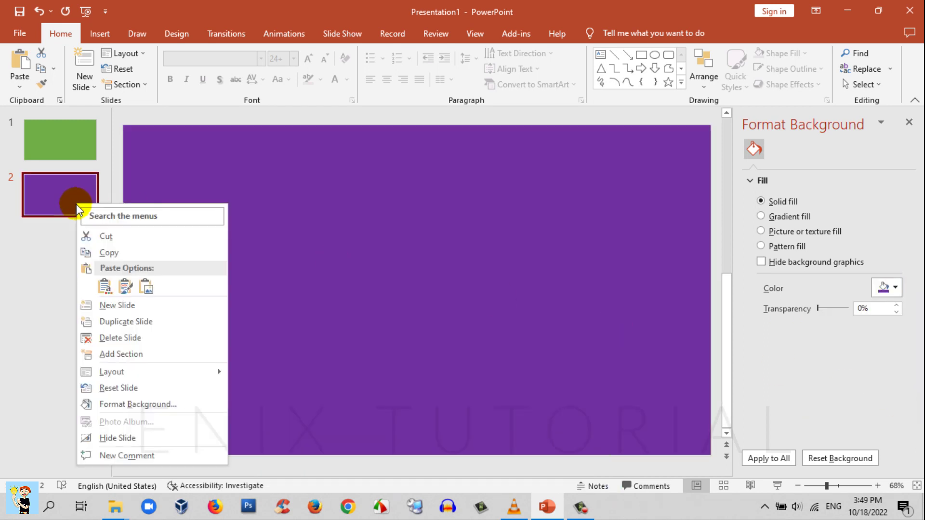
left_click(135, 321)
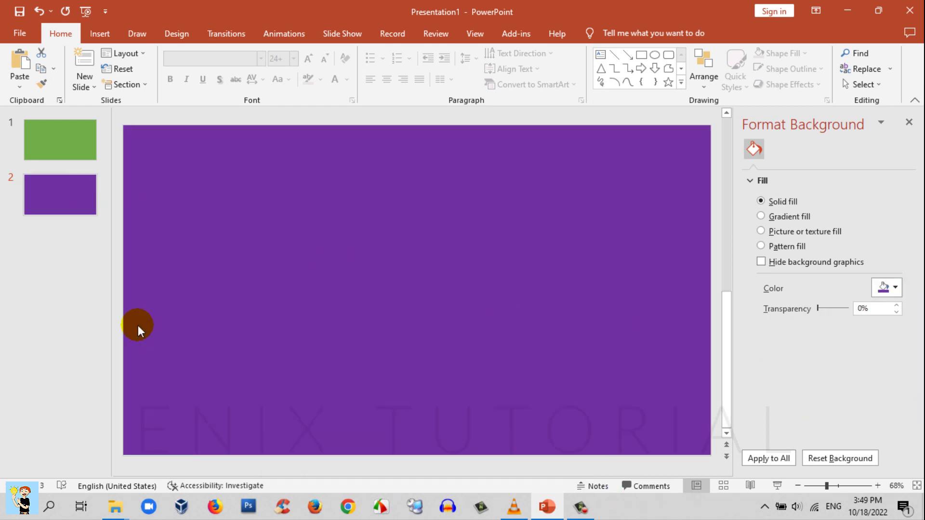
left_click(882, 289)
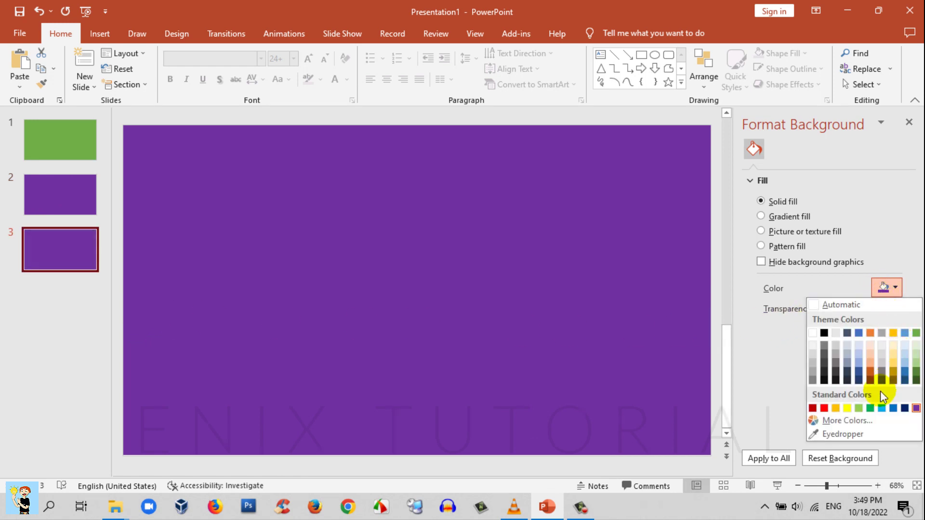
left_click(858, 425)
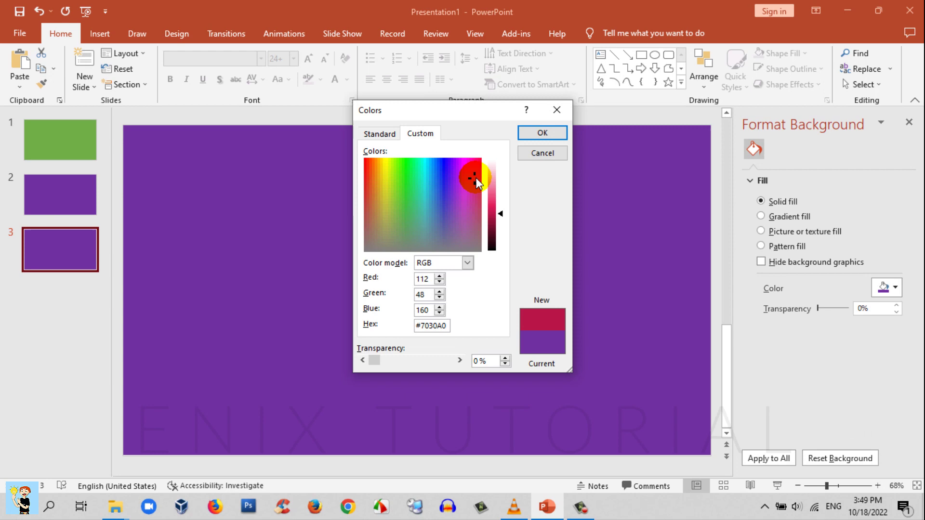
left_click_drag(476, 171, 473, 166)
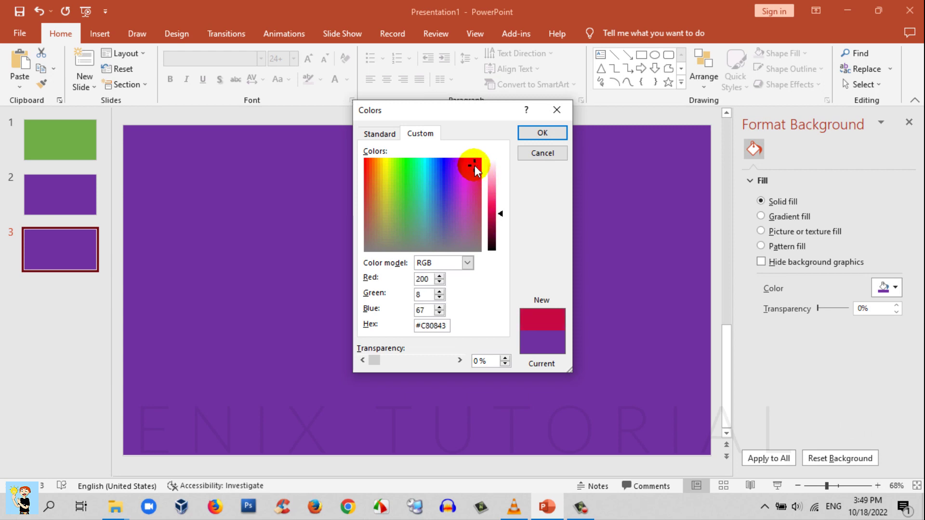
left_click(493, 197)
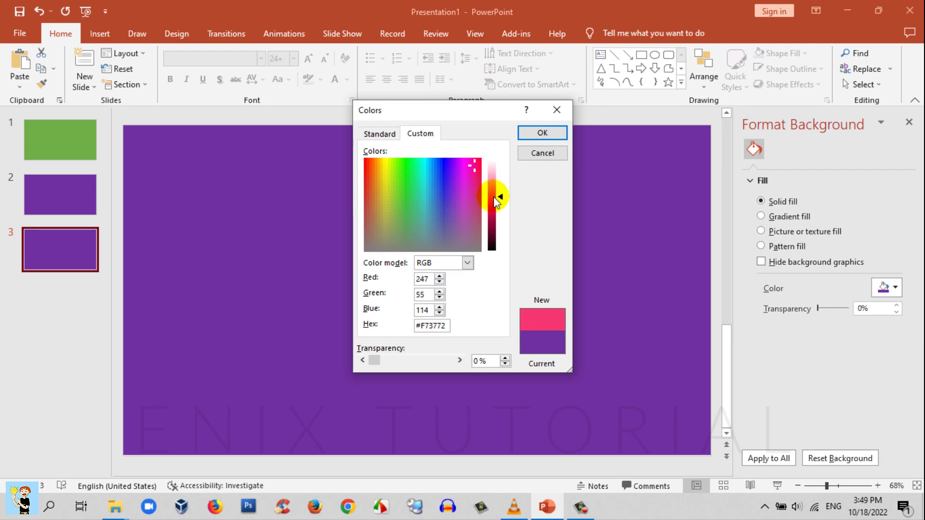
left_click(542, 134)
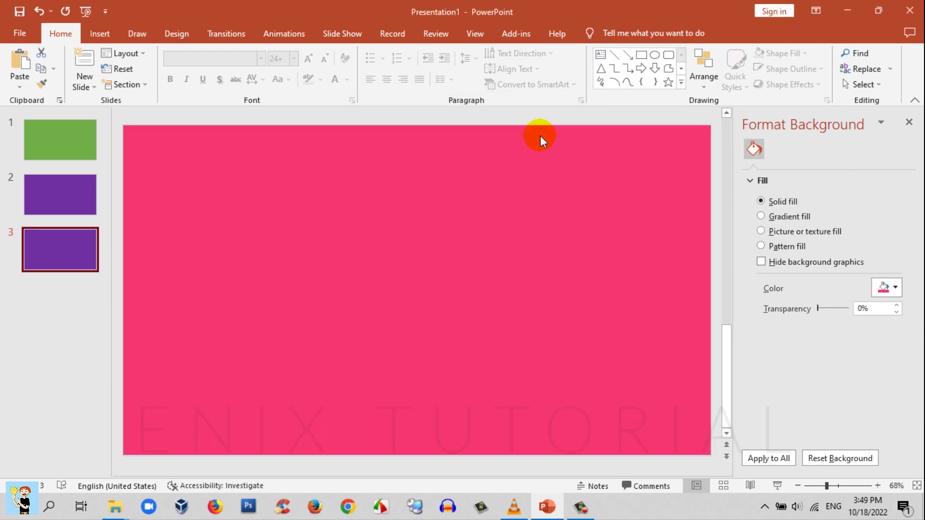
- Duplicate slide 3 and make slide 4's background light blue
right_click(81, 247)
left_click(115, 326)
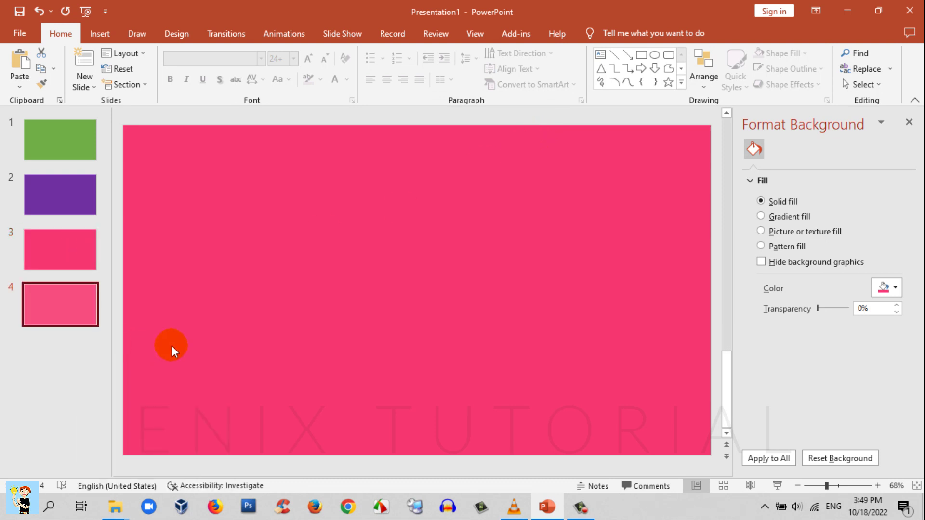
left_click(889, 289)
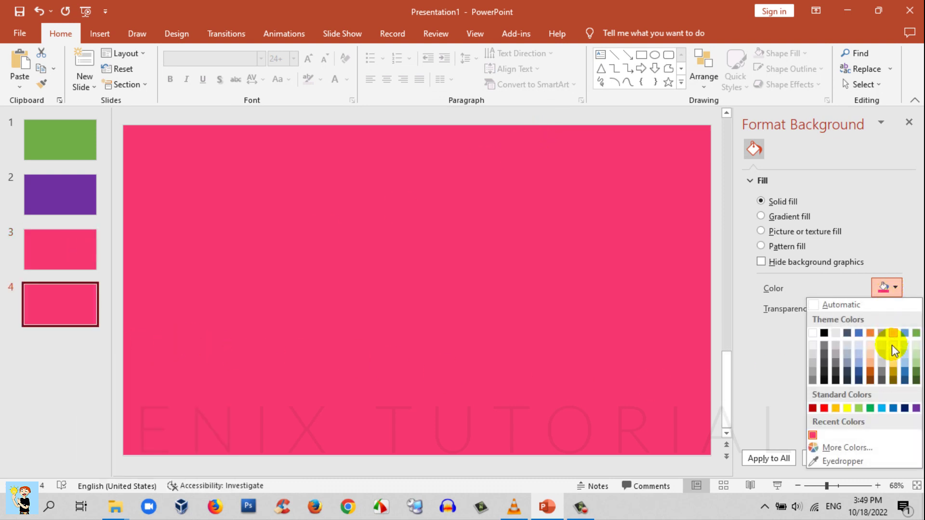
left_click(887, 409)
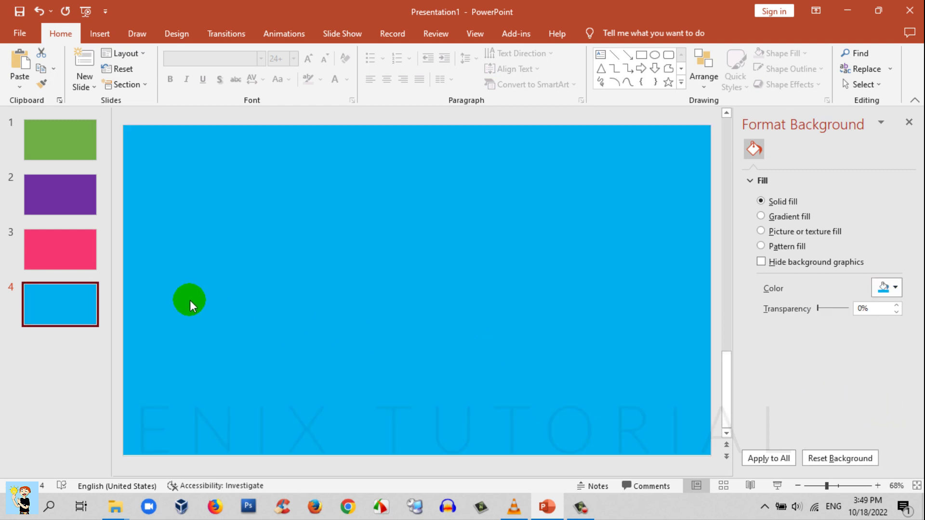
- Duplicate slide 4 as an orange slide 5, close the pane, and return to slide 1
right_click(36, 308)
left_click(108, 170)
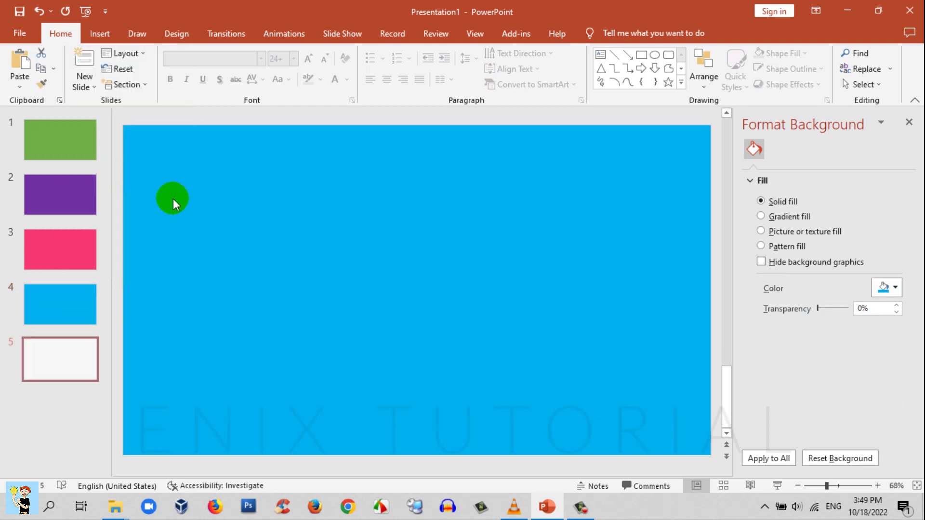
left_click(886, 290)
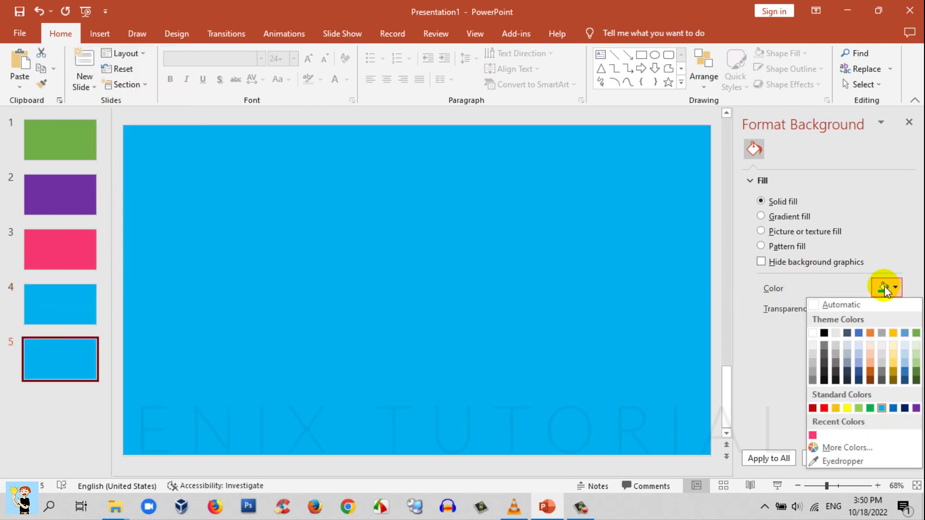
left_click(870, 332)
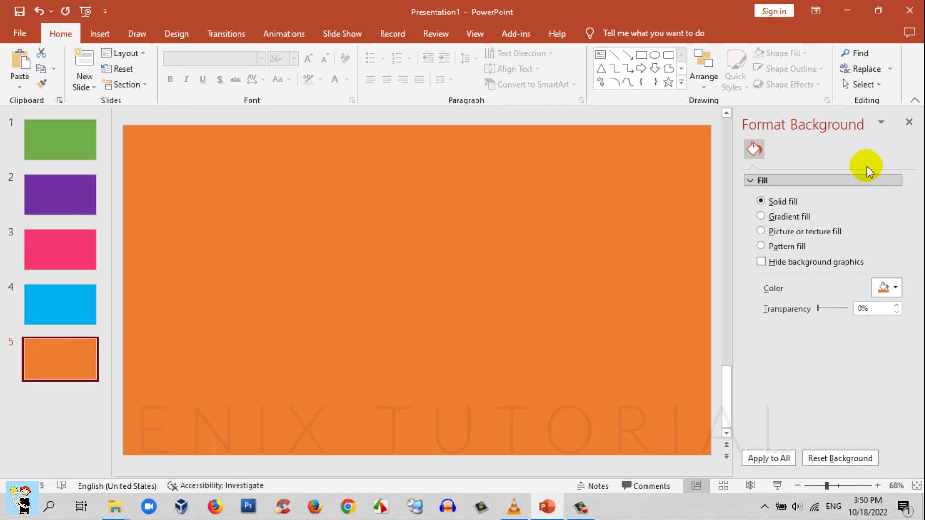
left_click(909, 121)
left_click(52, 162)
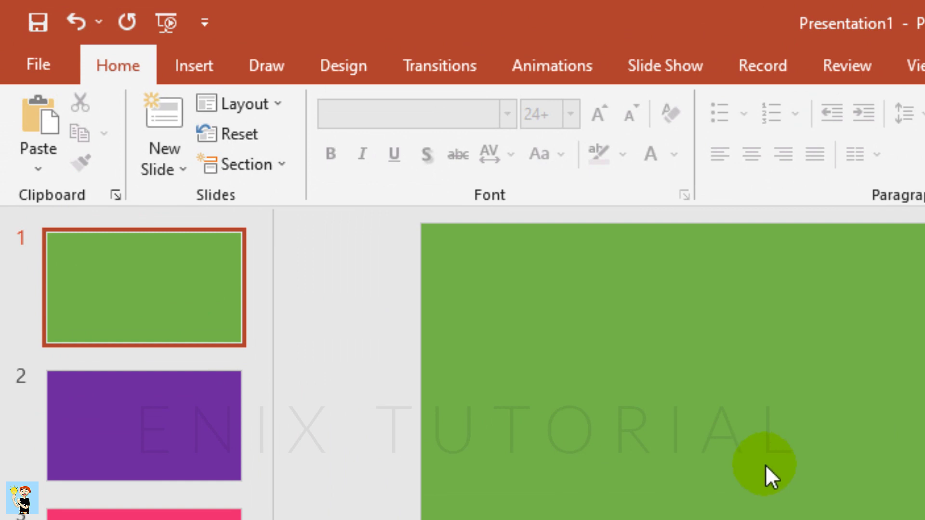
- Insert Paper pic.png on slide 1 and move it to the slide's right side
left_click(203, 65)
left_click(194, 137)
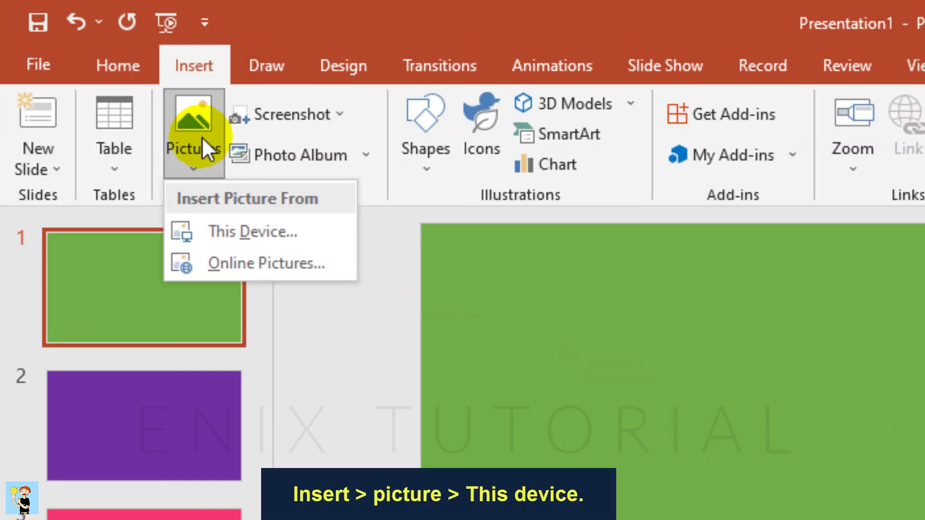
left_click(250, 231)
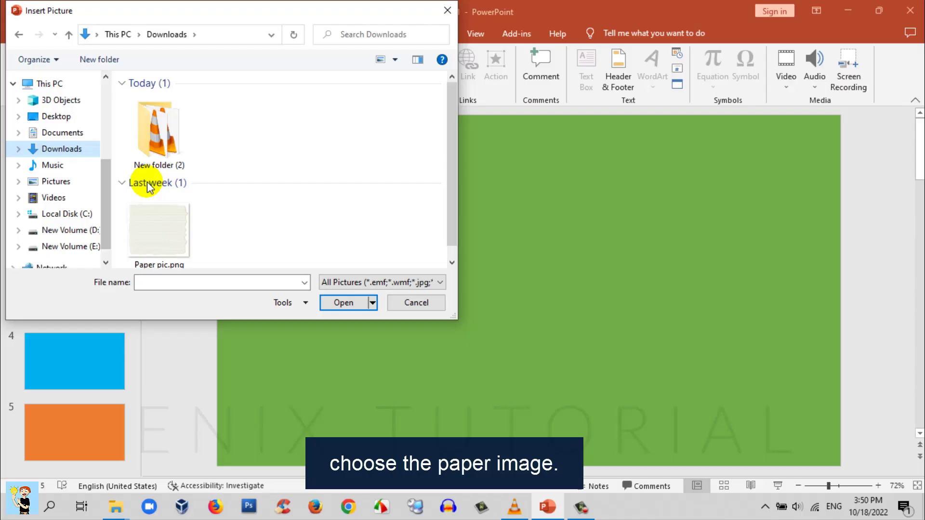
double_click(160, 225)
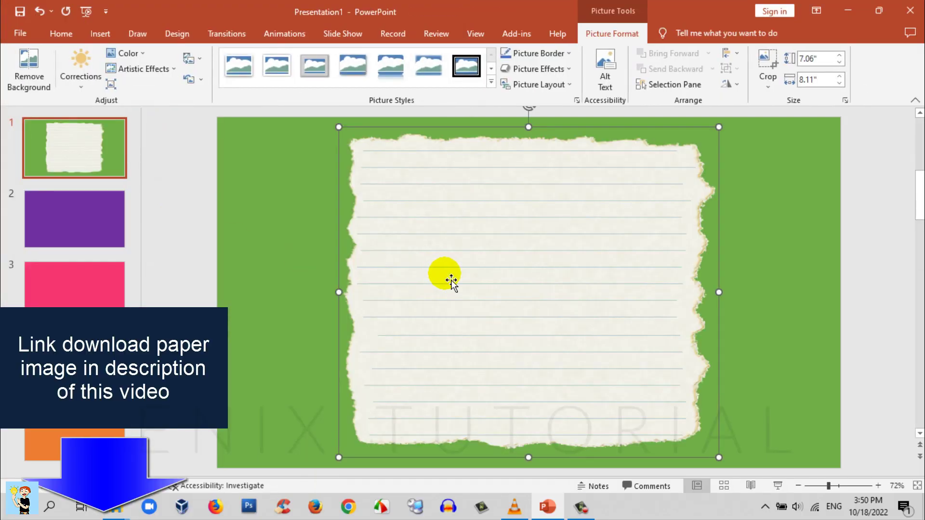
left_click_drag(451, 281, 557, 279)
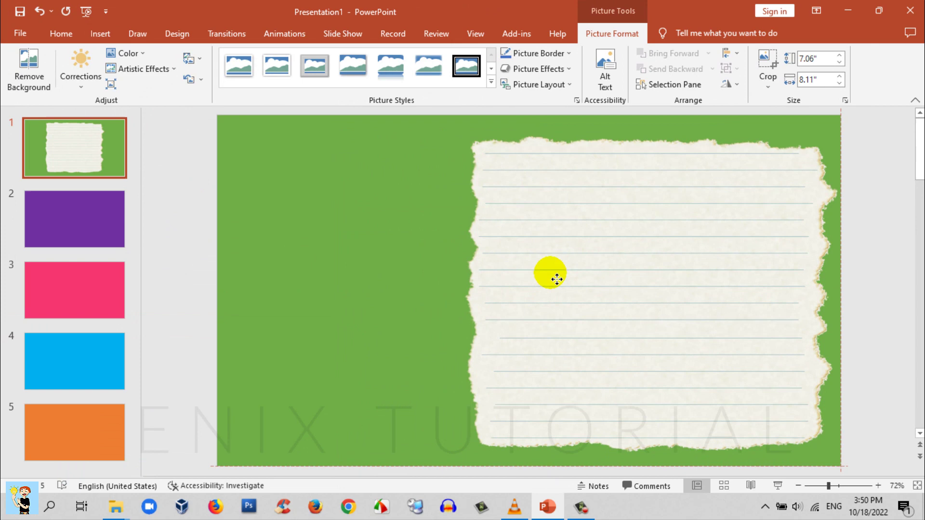
left_click(340, 237)
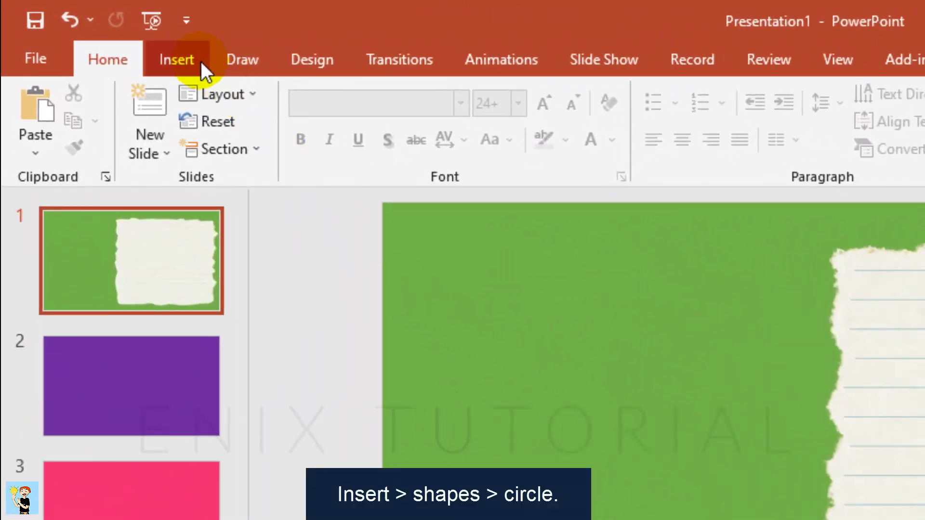
- Draw an oval circle left of the torn paper and align it to the slide's middle
left_click(199, 60)
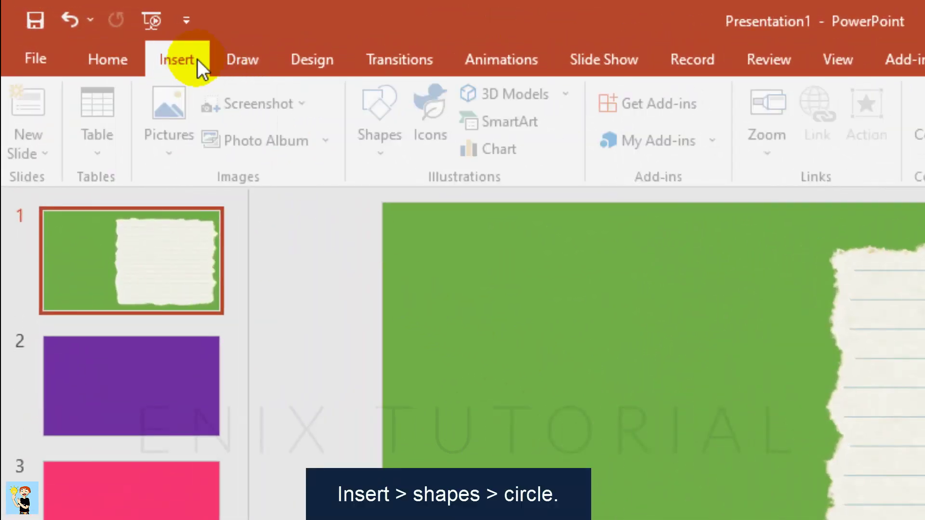
left_click(390, 150)
left_click(400, 376)
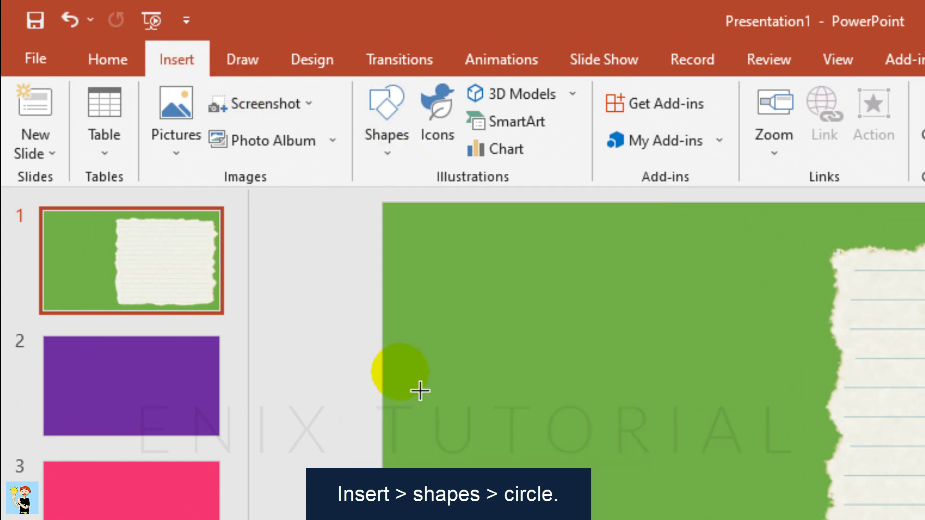
left_click_drag(416, 318, 626, 517)
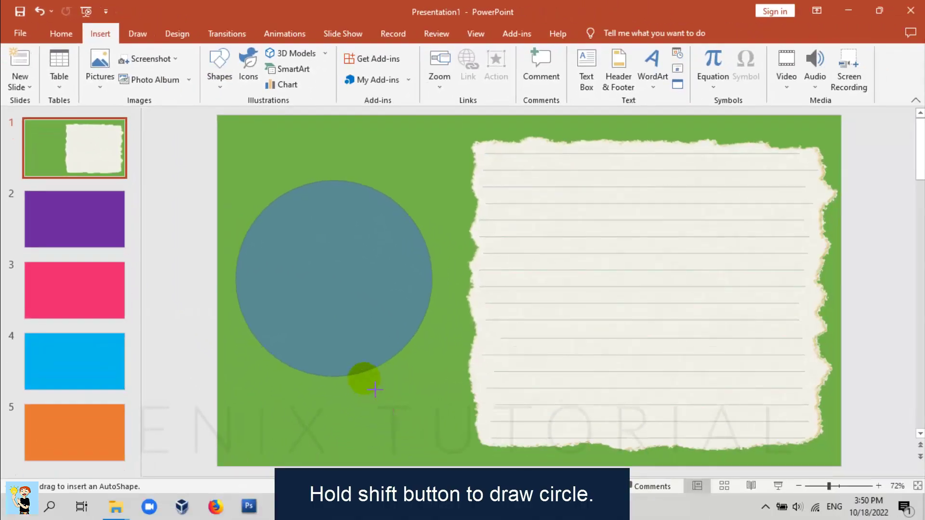
left_click_drag(235, 179, 363, 378)
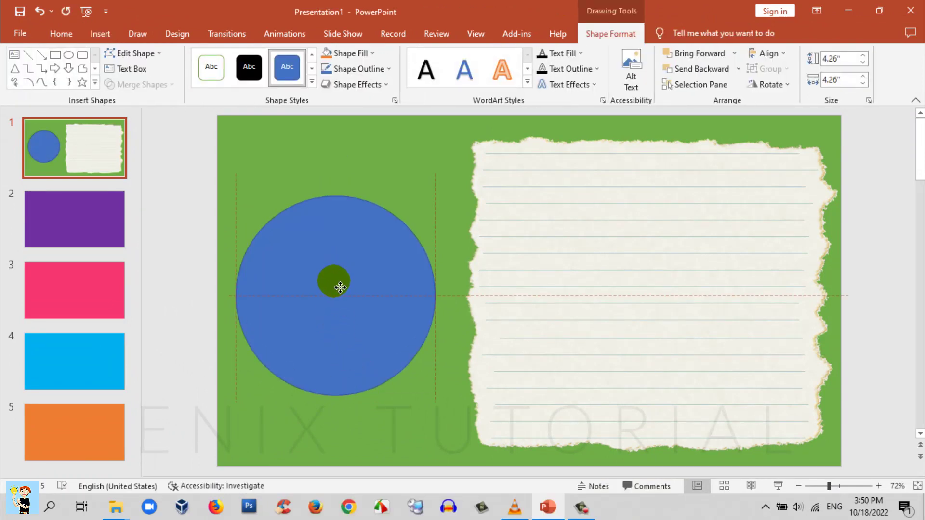
left_click_drag(336, 268, 345, 282)
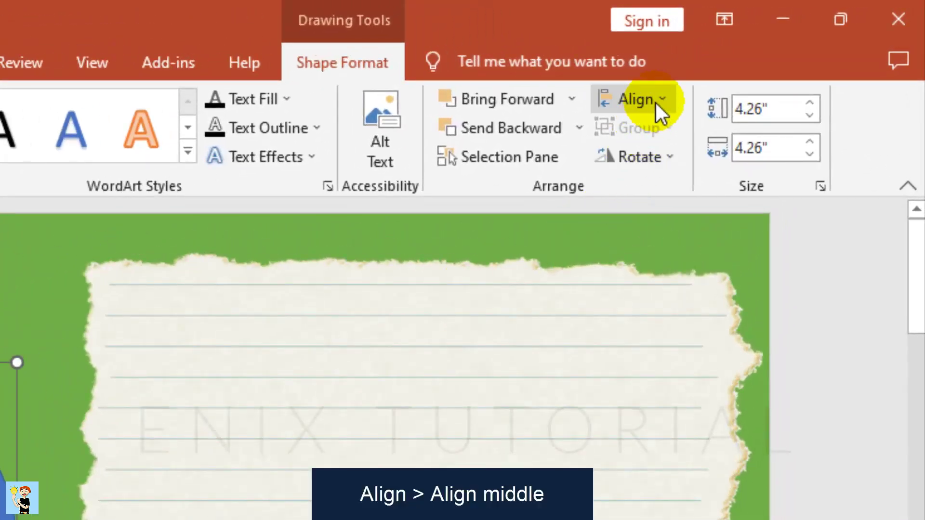
left_click(656, 103)
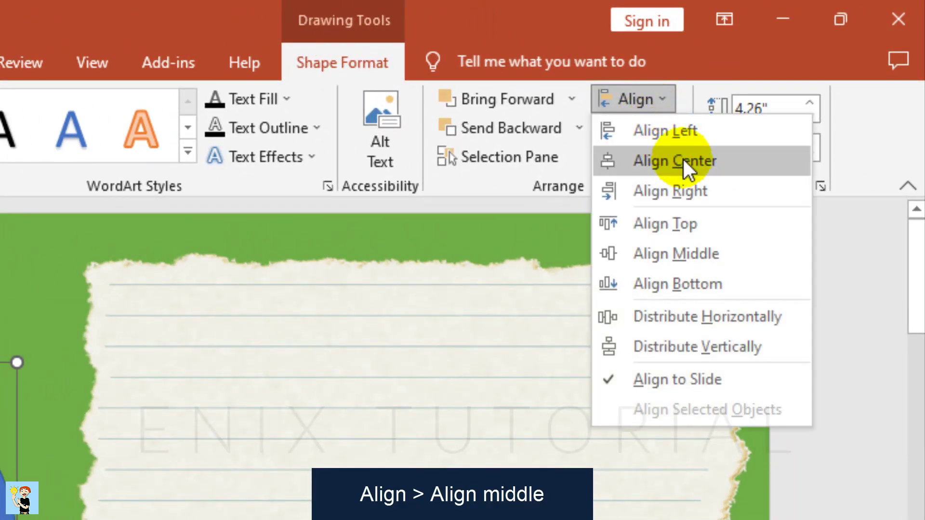
left_click(660, 260)
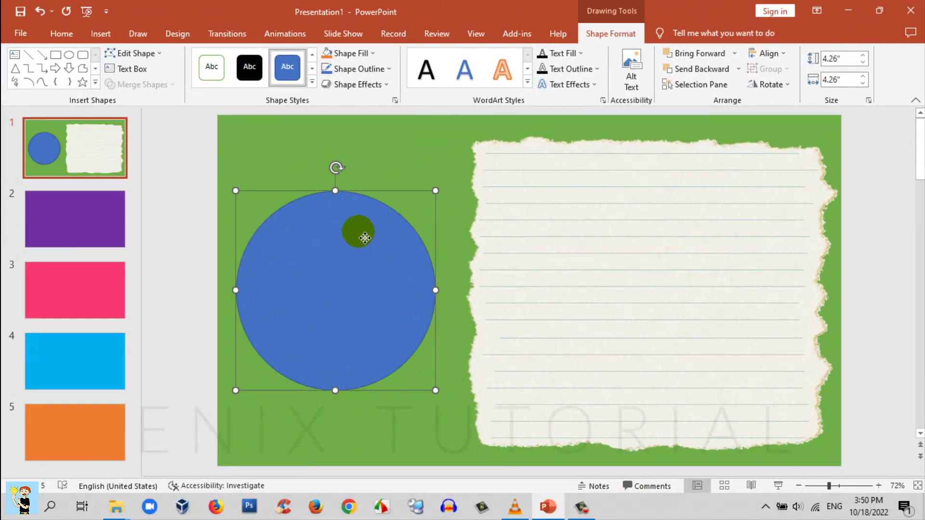
- Lock the circle's aspect ratio and set its height to 4.5 inches
right_click(360, 233)
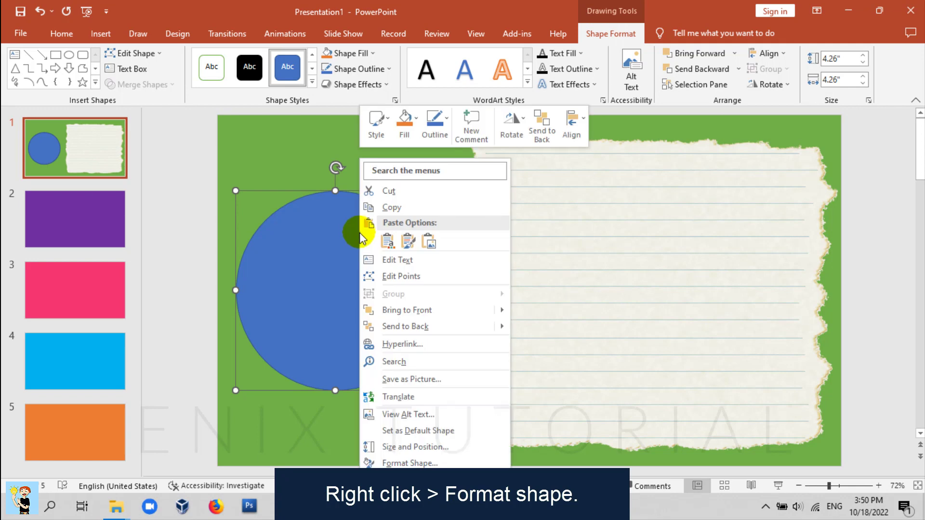
left_click(410, 463)
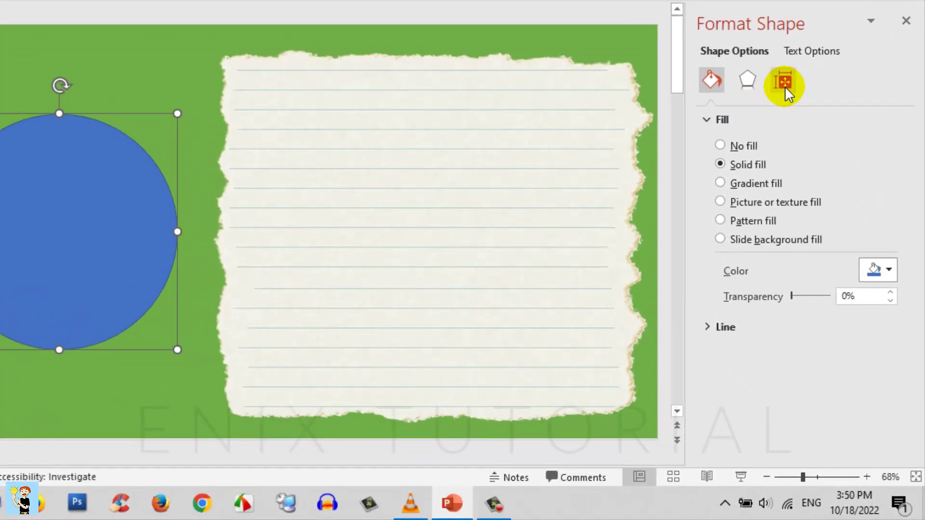
left_click(785, 86)
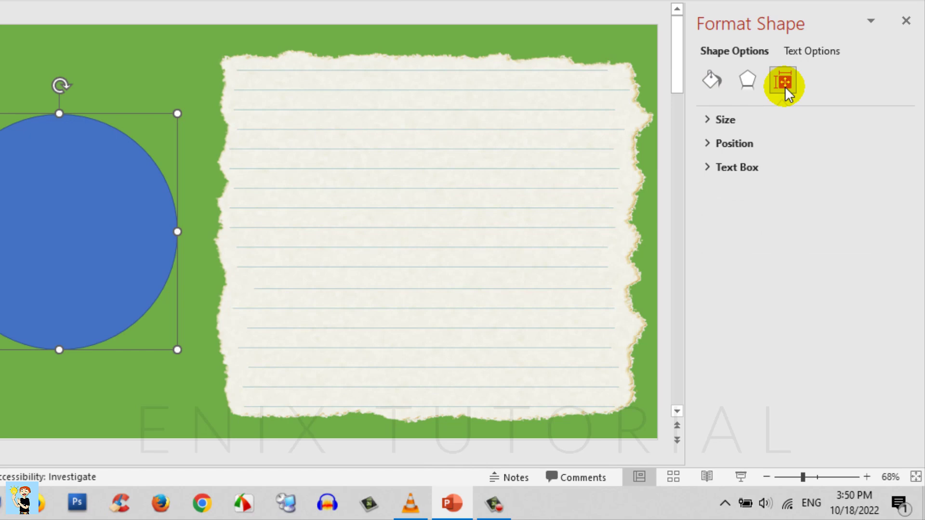
left_click(711, 121)
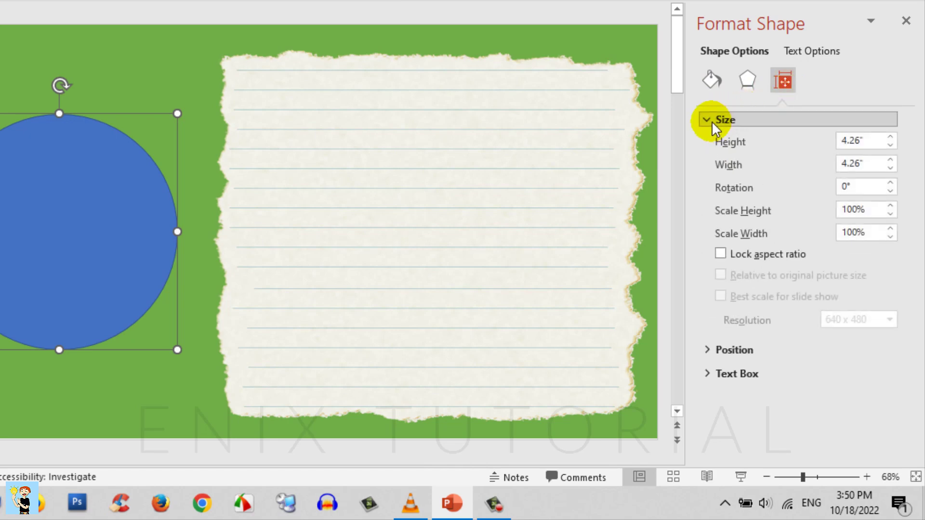
left_click(750, 254)
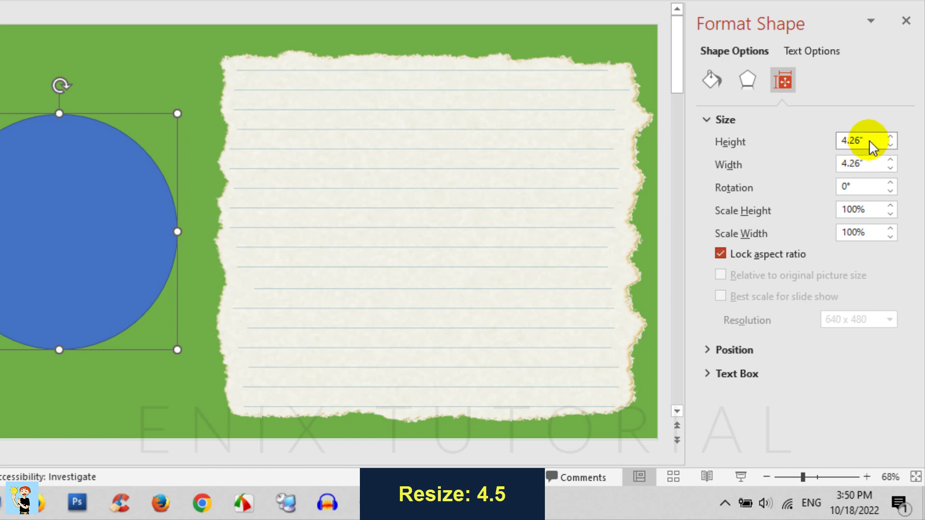
type("4")
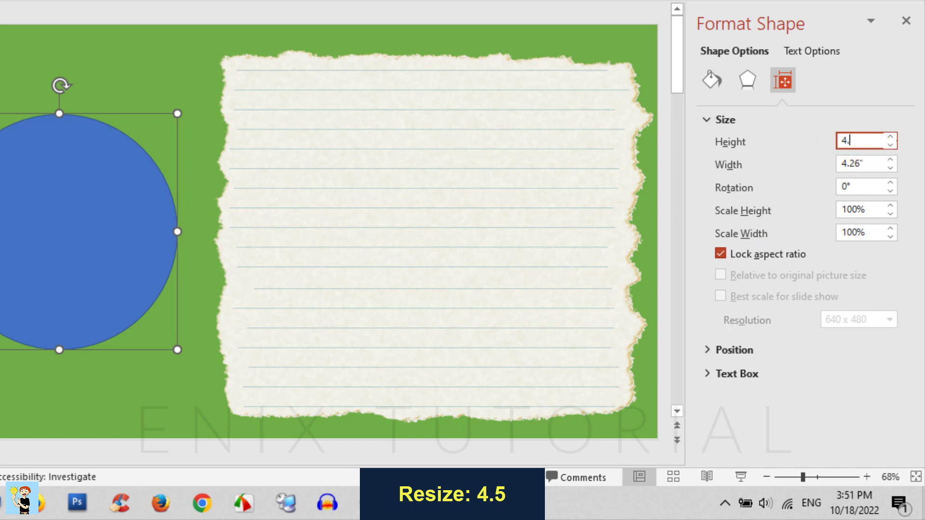
type(".5")
key("Return")
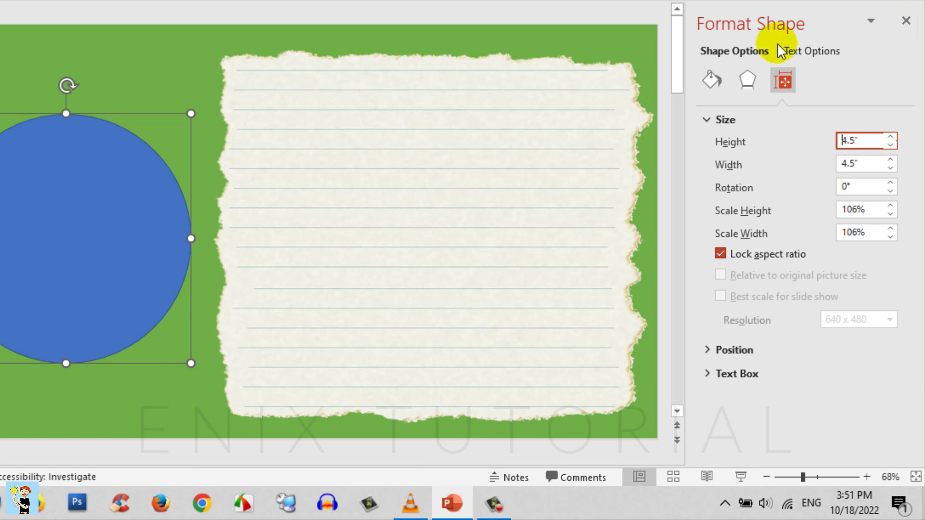
left_click(905, 20)
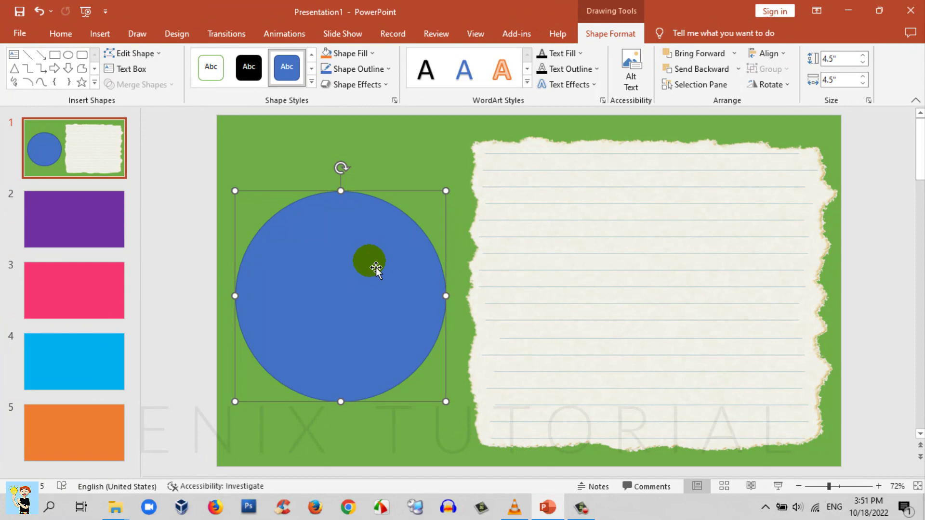
- Fill the circle white and remove its outline
left_click(360, 57)
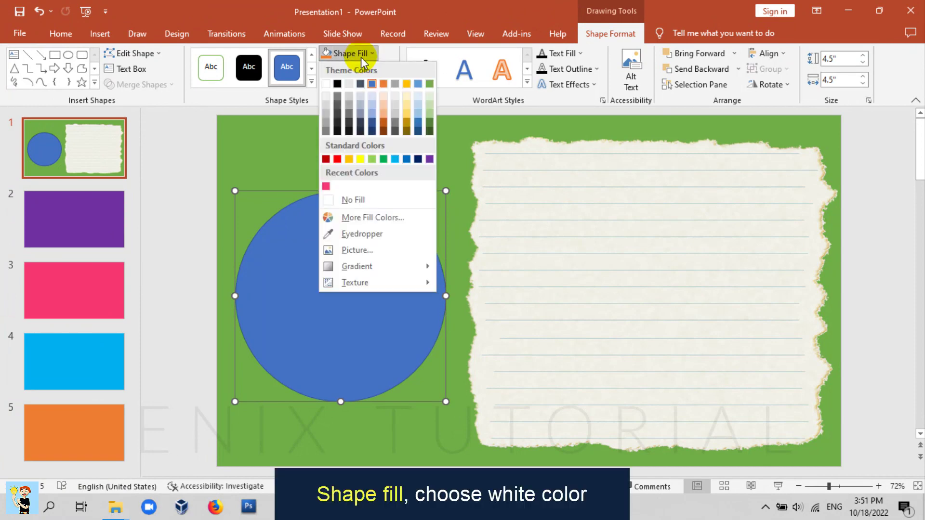
left_click(326, 84)
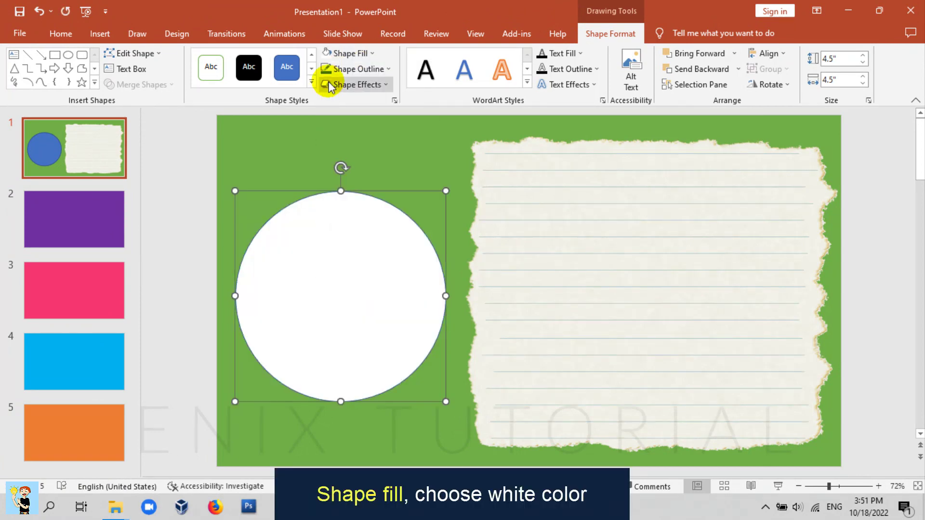
left_click(362, 71)
left_click(366, 217)
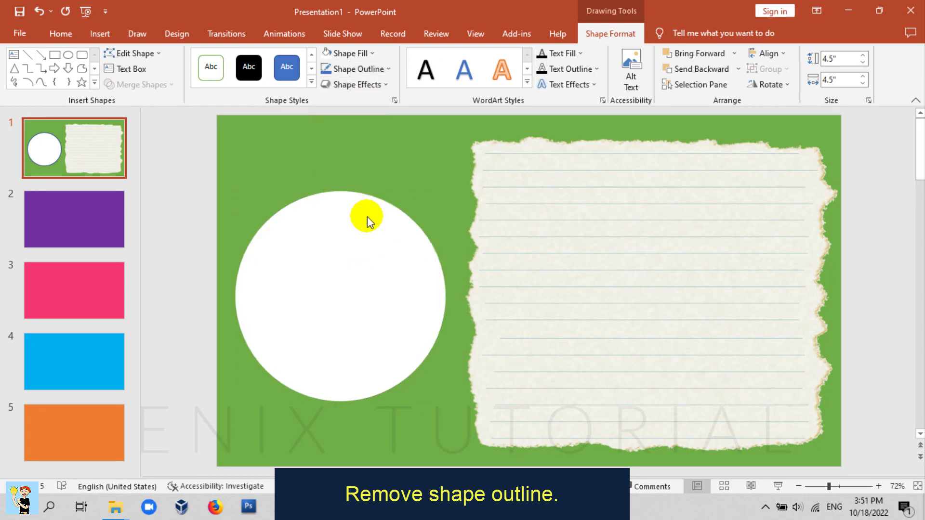
left_click(241, 165)
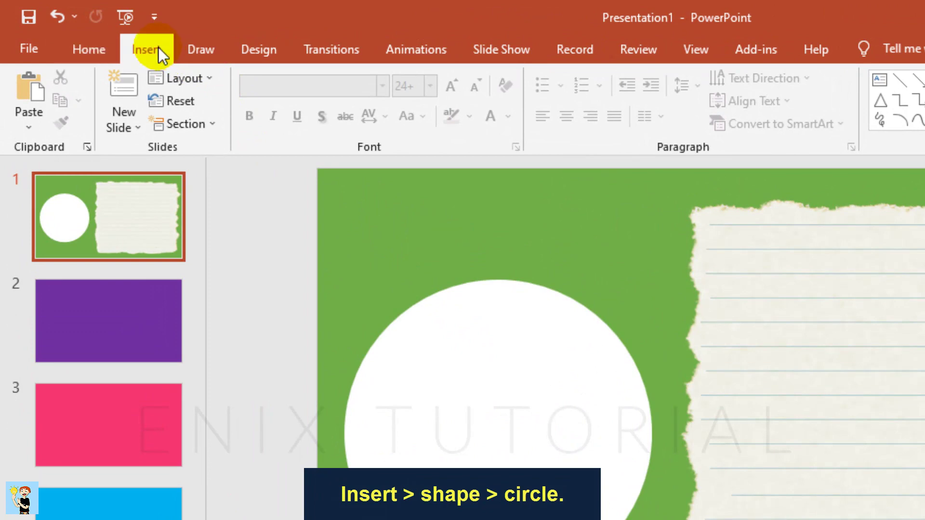
- Draw a smaller oval circle over the white circle, then resize and centre it
left_click(158, 48)
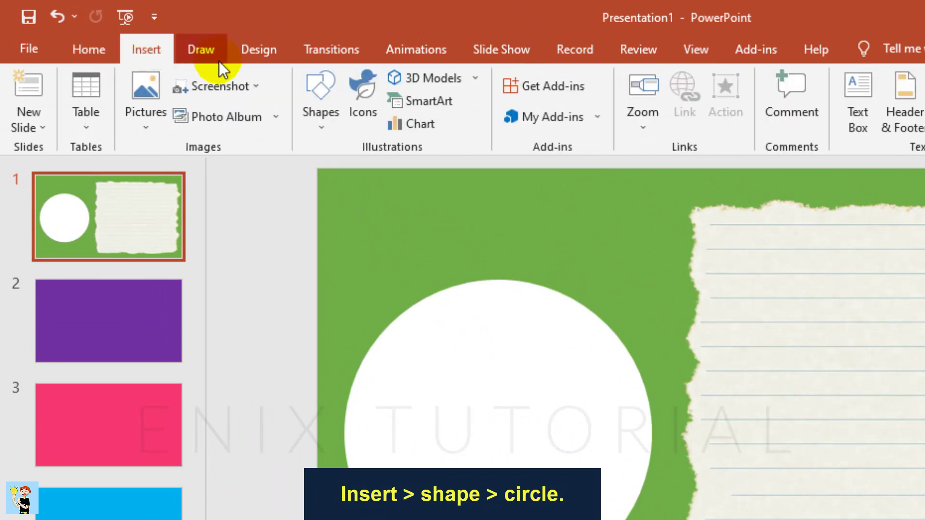
left_click(323, 103)
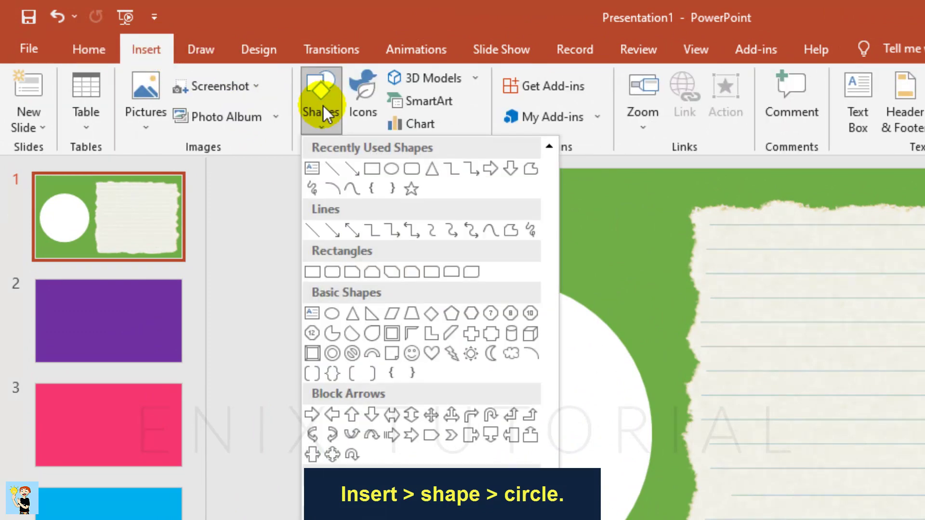
left_click(331, 312)
mouse_move(422, 334)
left_mouse_down()
mouse_move(544, 492)
mouse_move(643, 519)
left_mouse_up()
left_click_drag(546, 475, 514, 457)
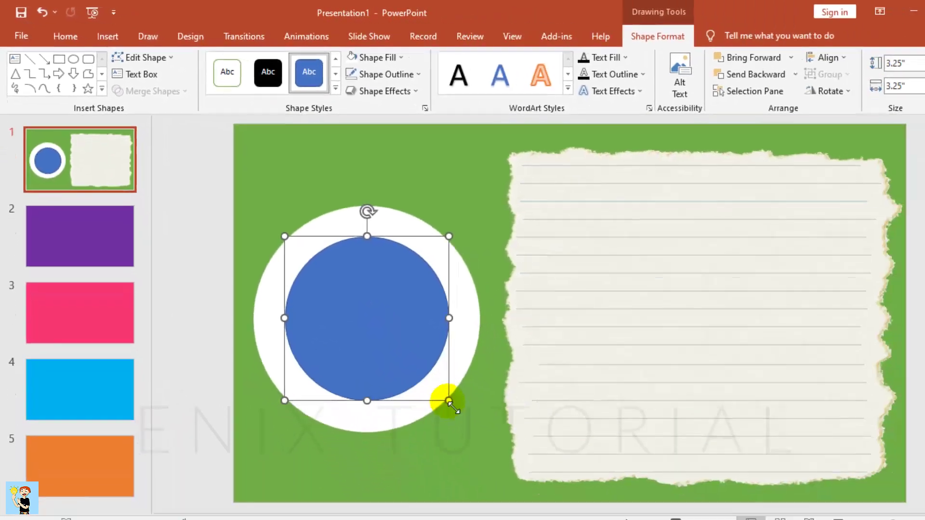
left_click_drag(449, 402, 456, 411)
left_click_drag(373, 341, 357, 325)
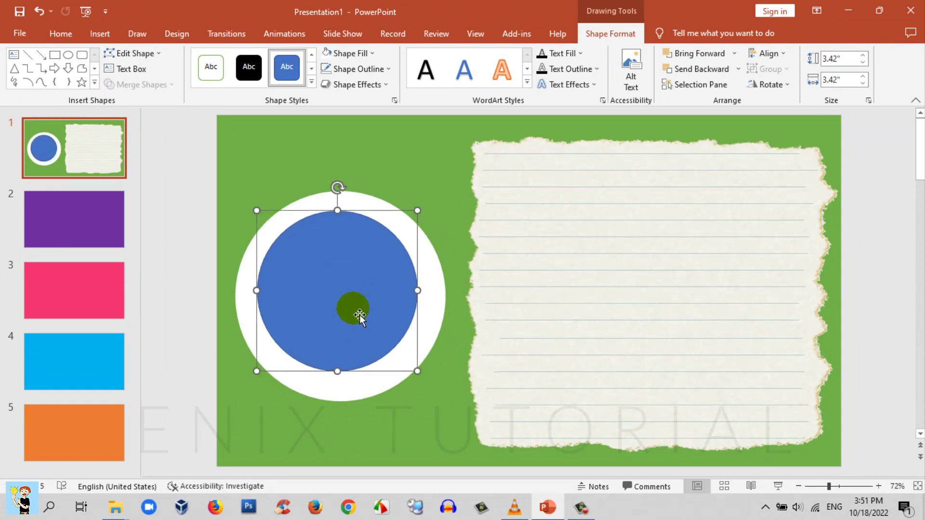
- Align the blue circle to the white circle's centre and middle
left_click(391, 149)
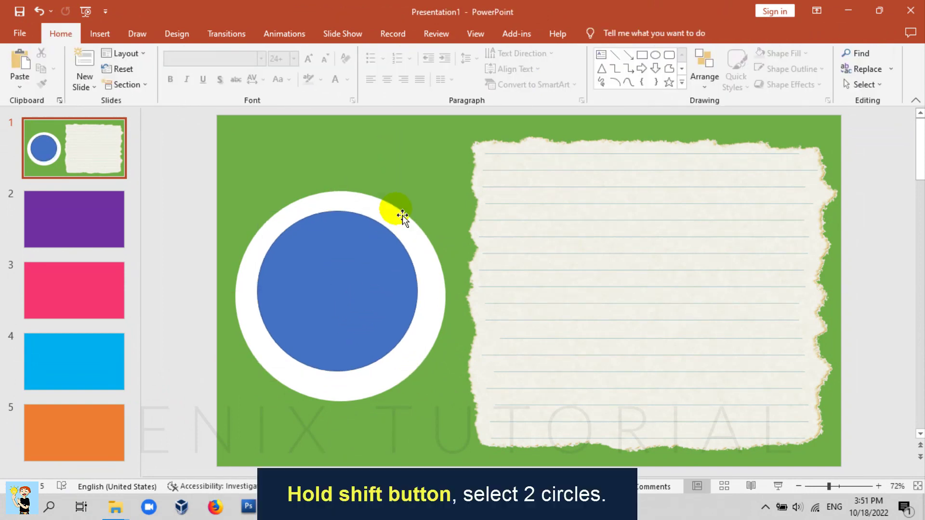
left_click(401, 219)
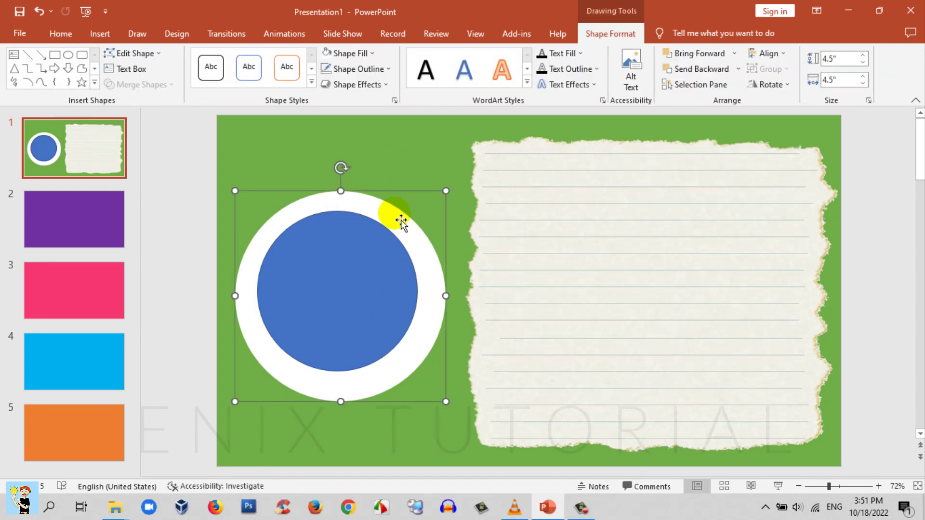
left_click(373, 249, "shift")
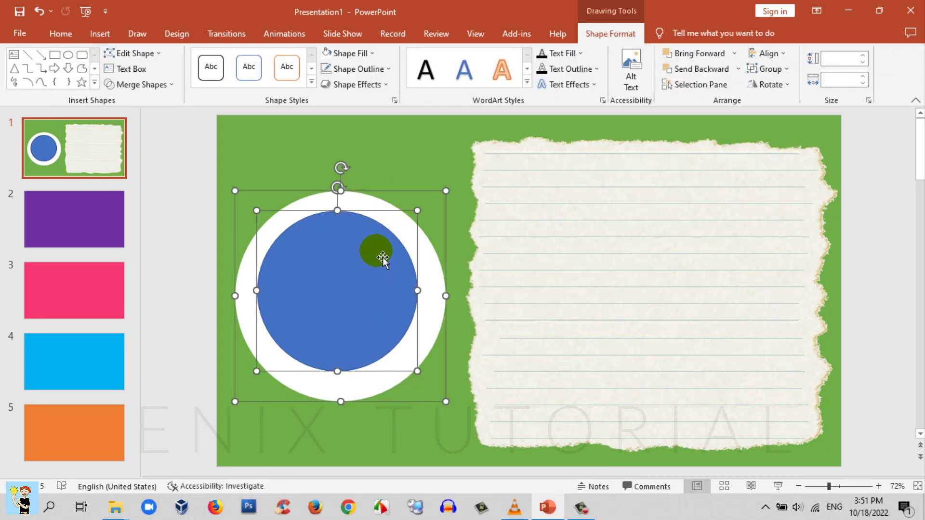
left_click(773, 57)
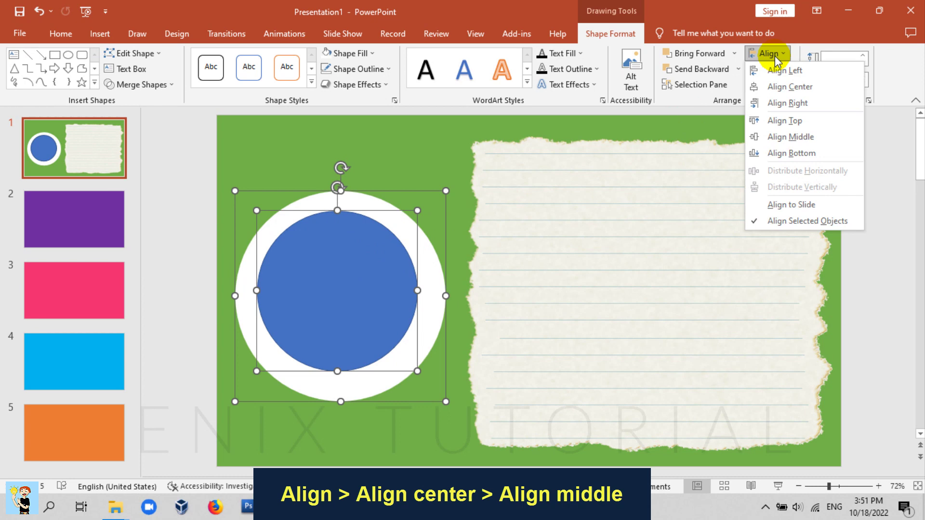
left_click(785, 86)
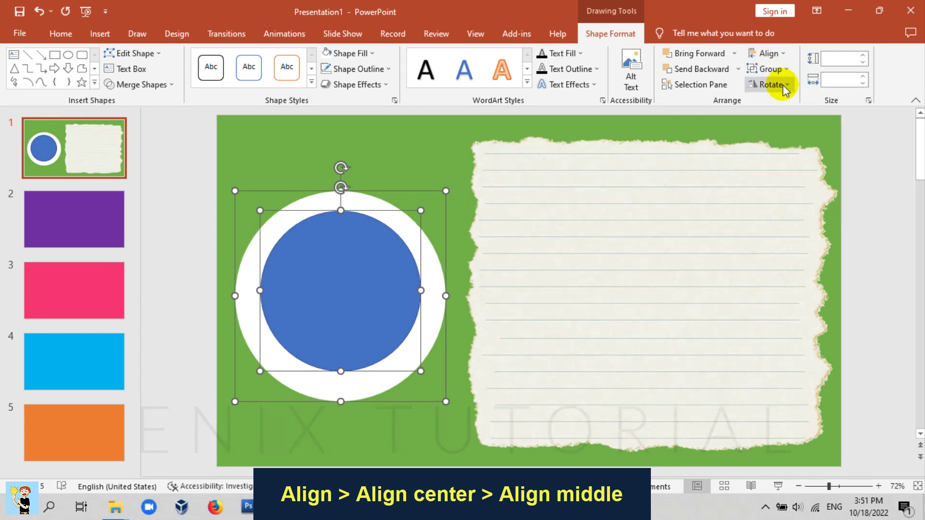
left_click(781, 58)
left_click(790, 137)
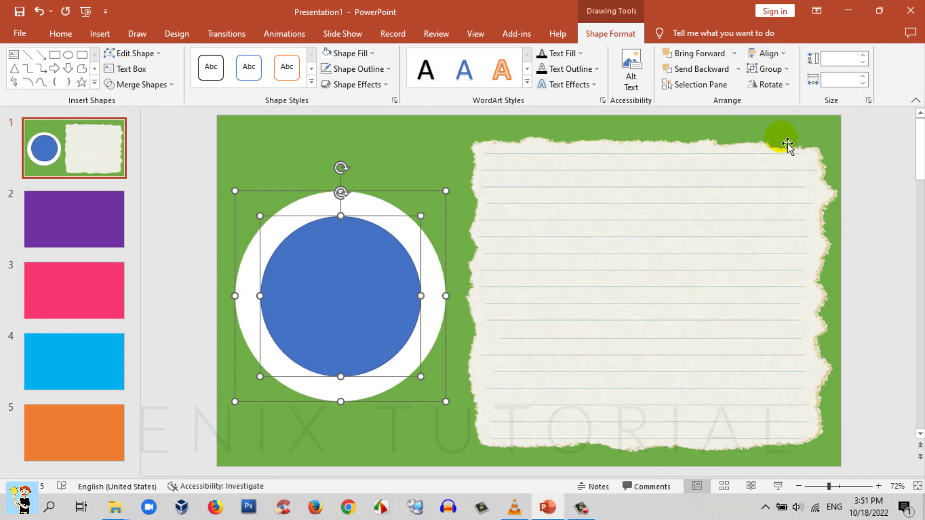
left_click(396, 145)
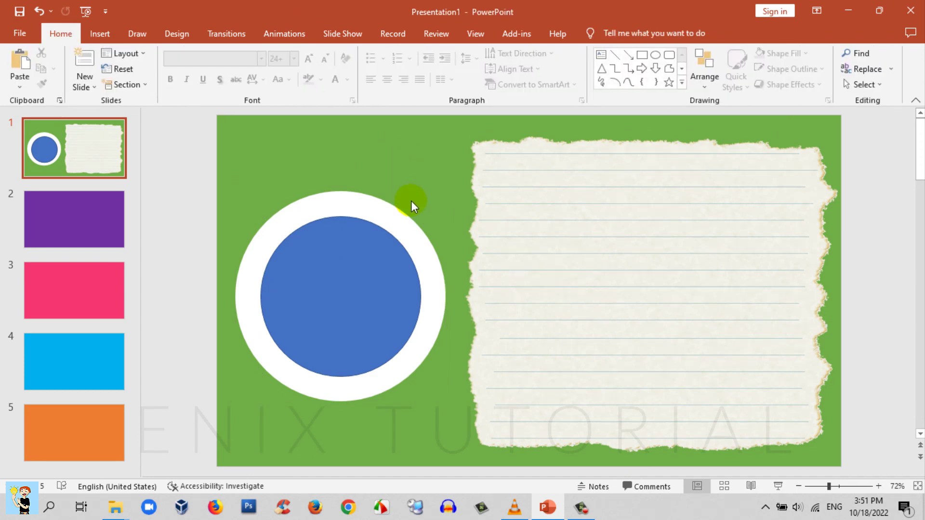
- Set the blue inner circle's shape fill to No Fill
left_click(389, 257)
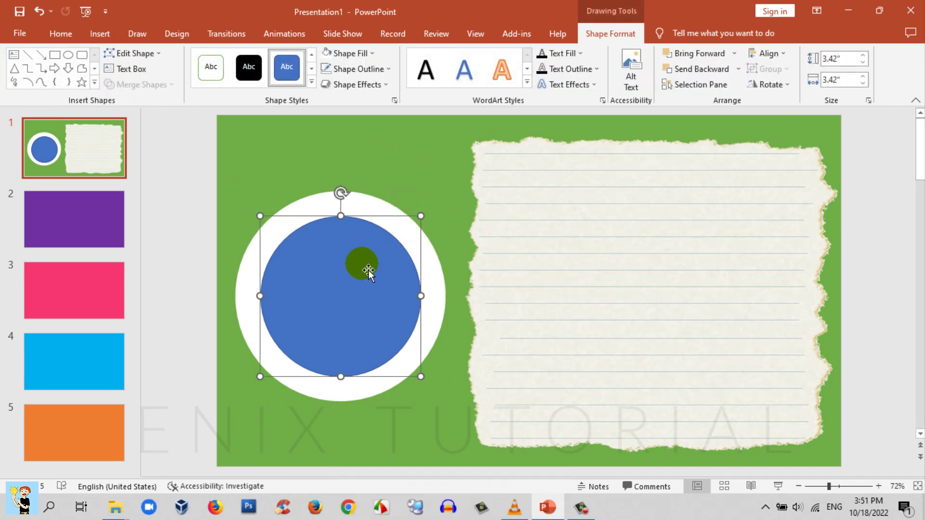
left_click(361, 54)
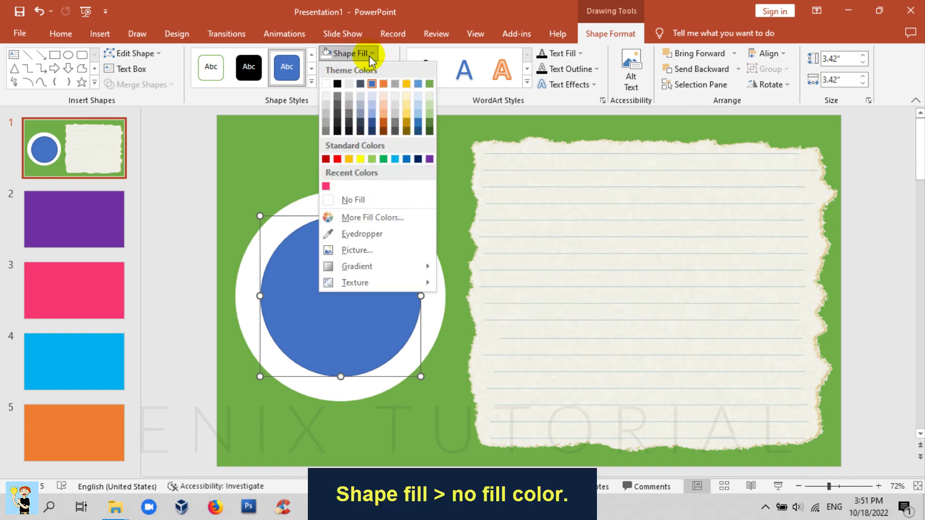
left_click(356, 201)
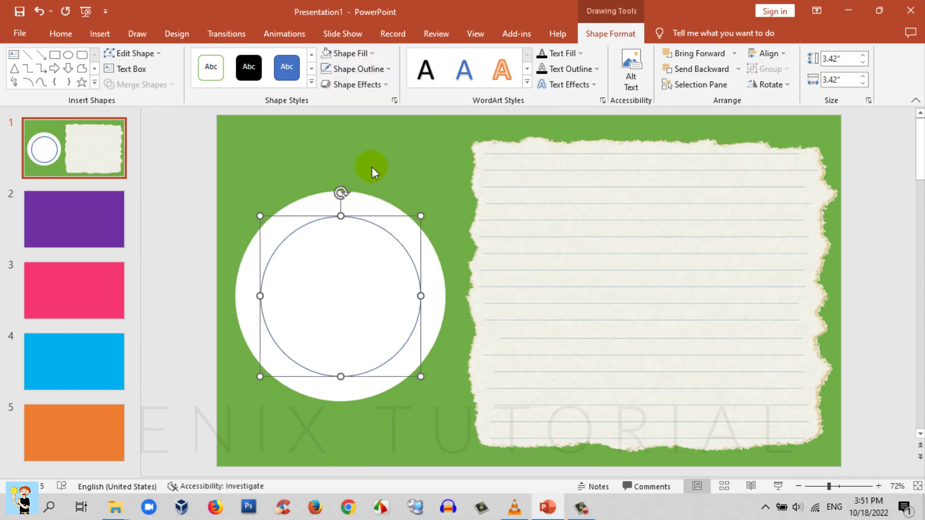
left_click(372, 166)
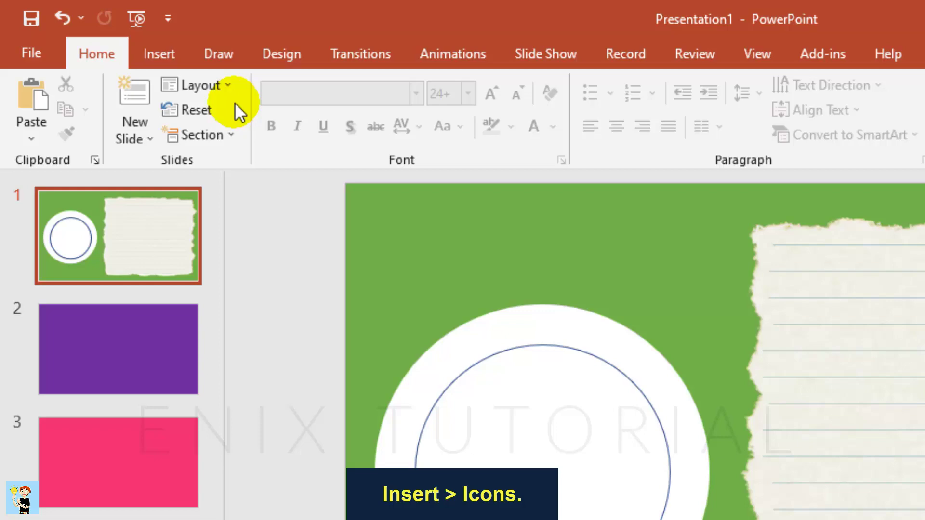
- Insert the bar chart, gear, head-with-gears, lightbulb and eye icons from Analytics
left_click(177, 51)
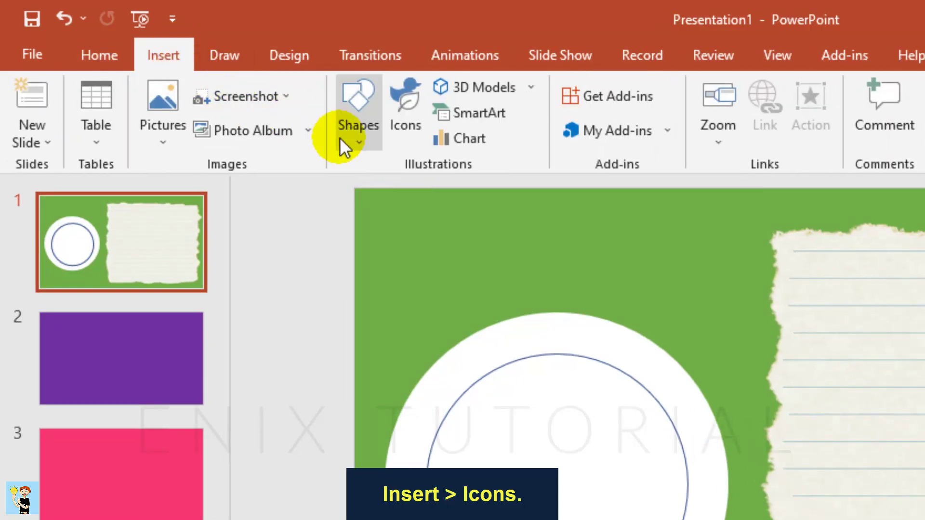
left_click(402, 132)
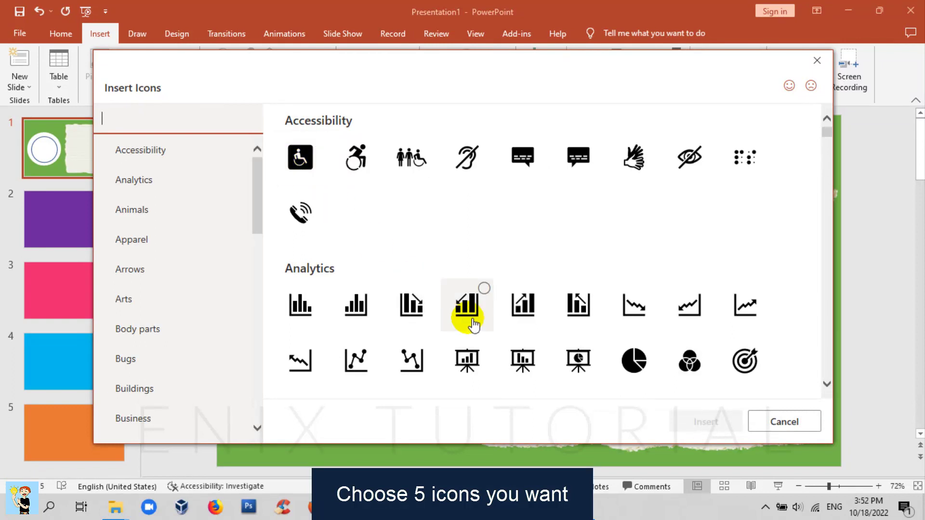
left_click(524, 312)
scroll(546, 321, "down", 2)
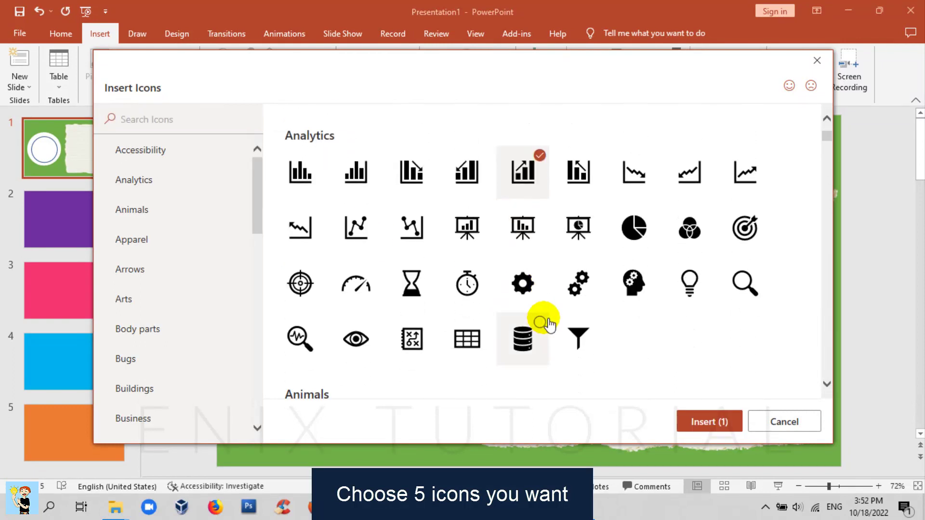
left_click(632, 282)
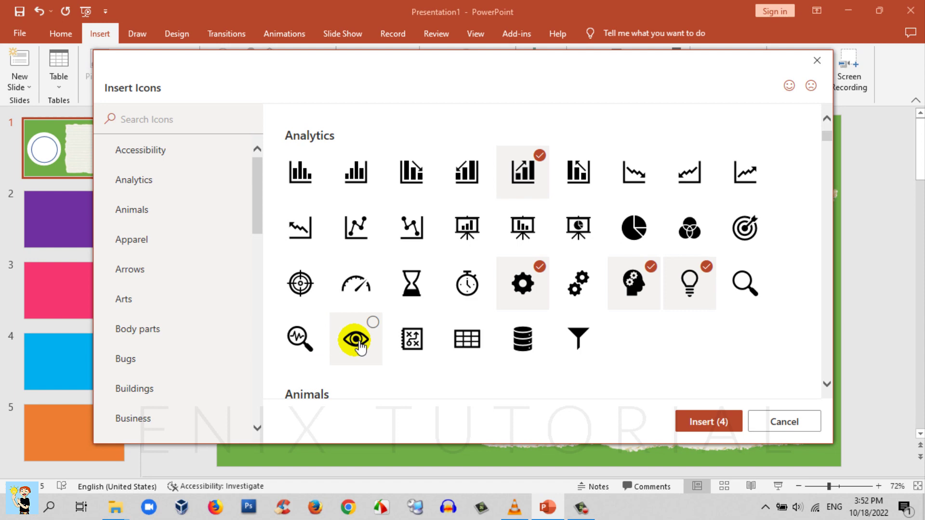
left_click(694, 424)
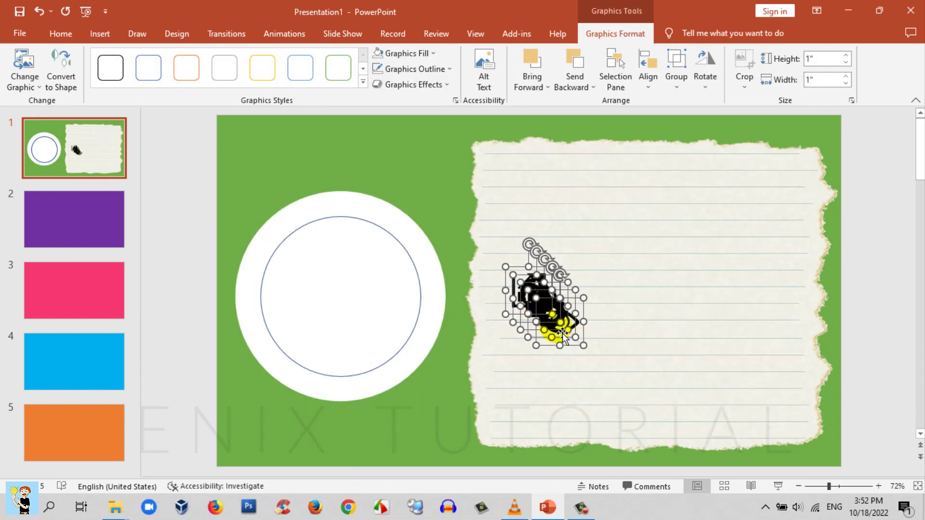
- Set the five icons' height to 0.56 inches in Format Object
right_click(552, 313)
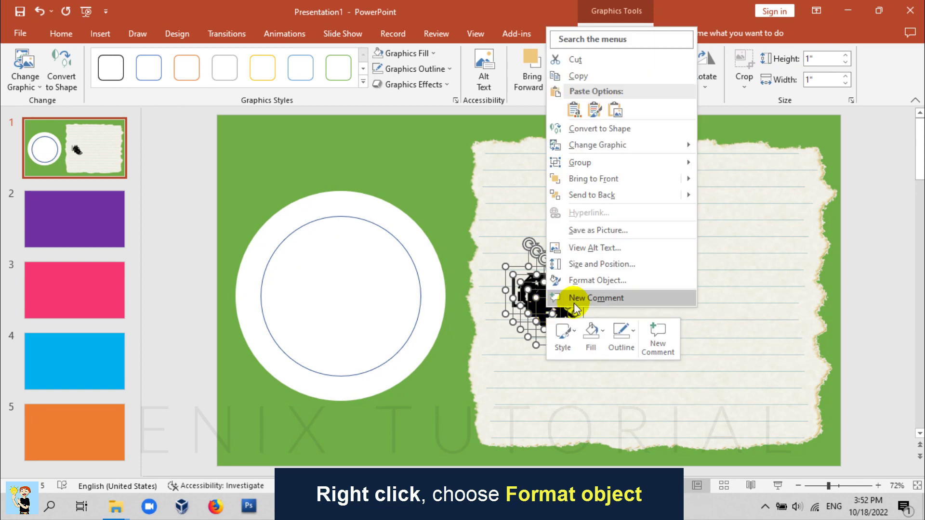
left_click(625, 282)
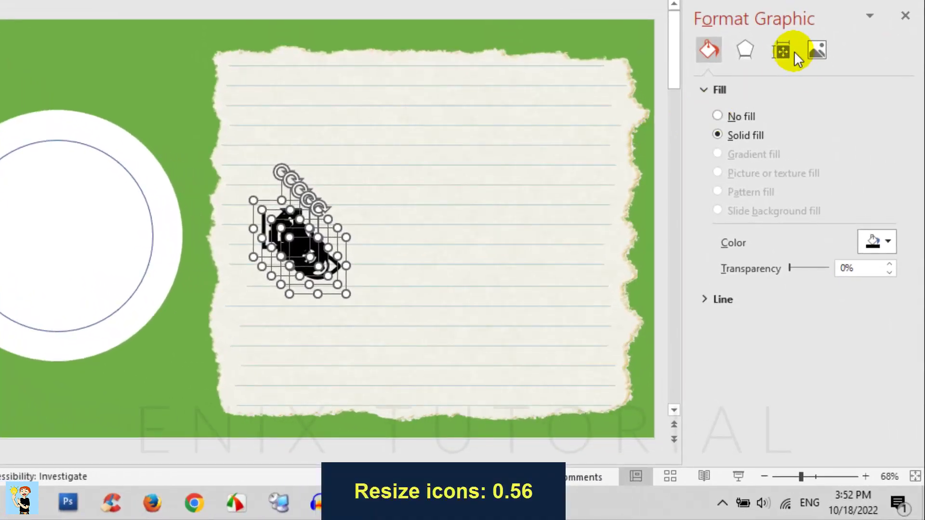
left_click(785, 52)
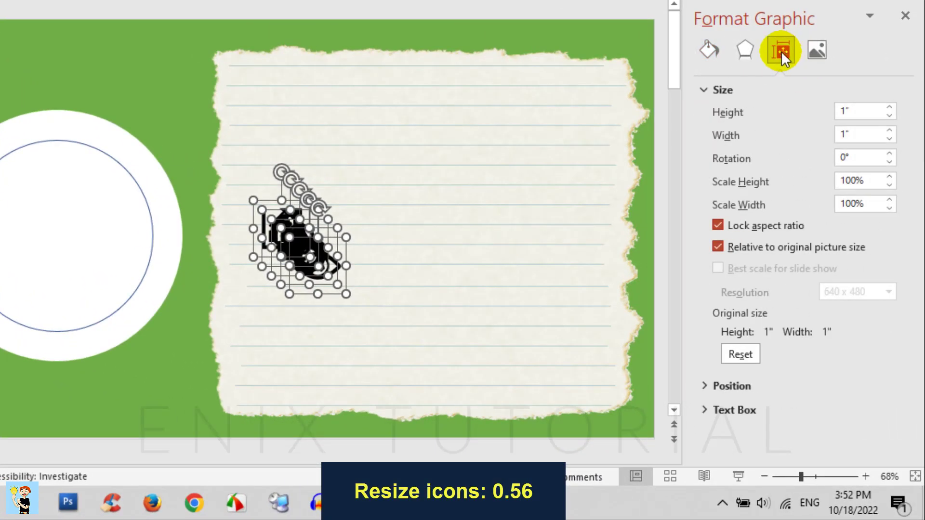
left_click(867, 115)
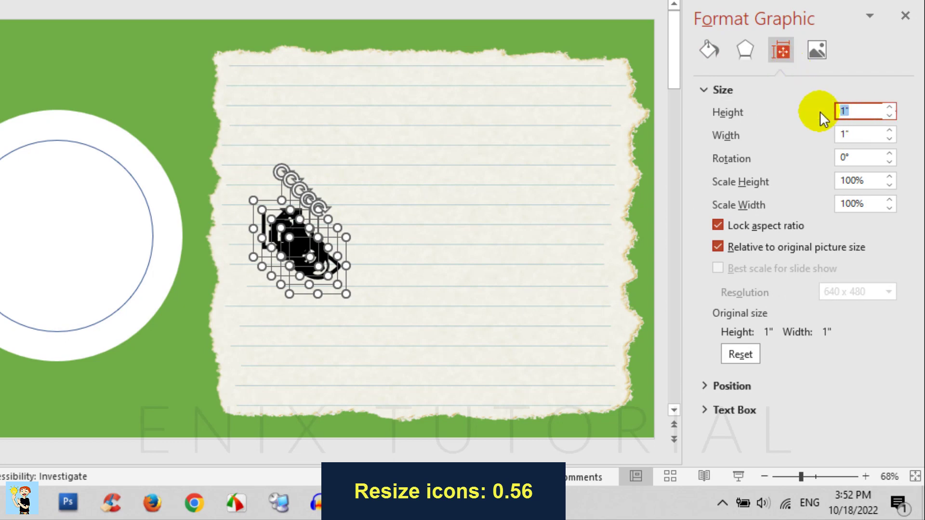
type("0.5")
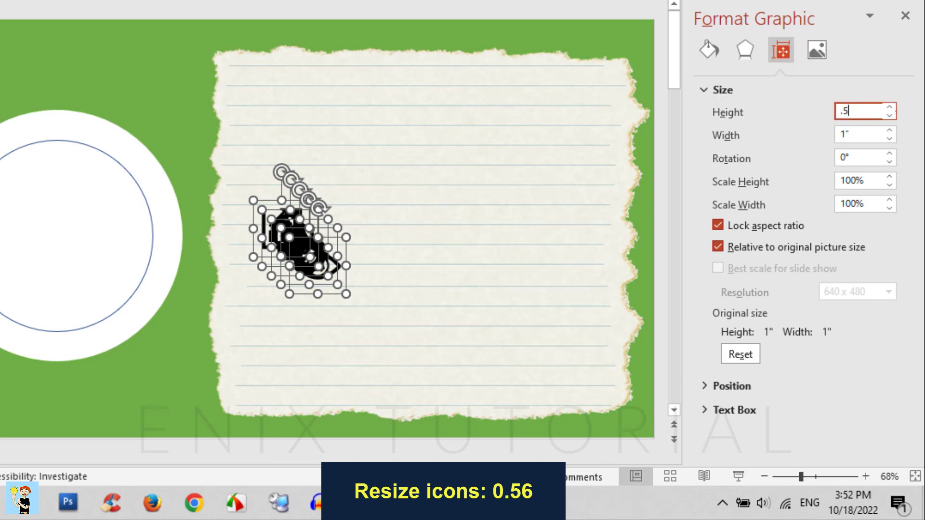
type("6")
key("Return")
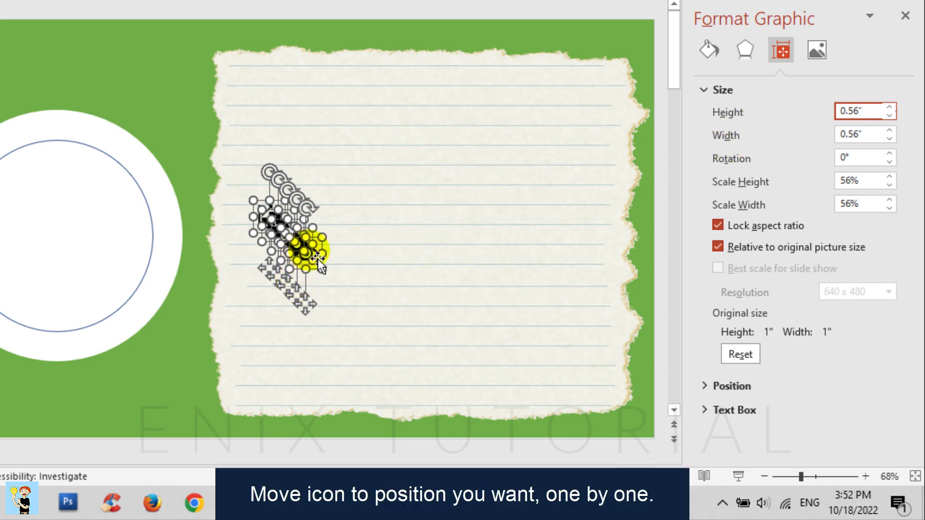
- Move the lightbulb to the ring's top, head to its right, eye to lower right
left_click(221, 120)
left_click(510, 222)
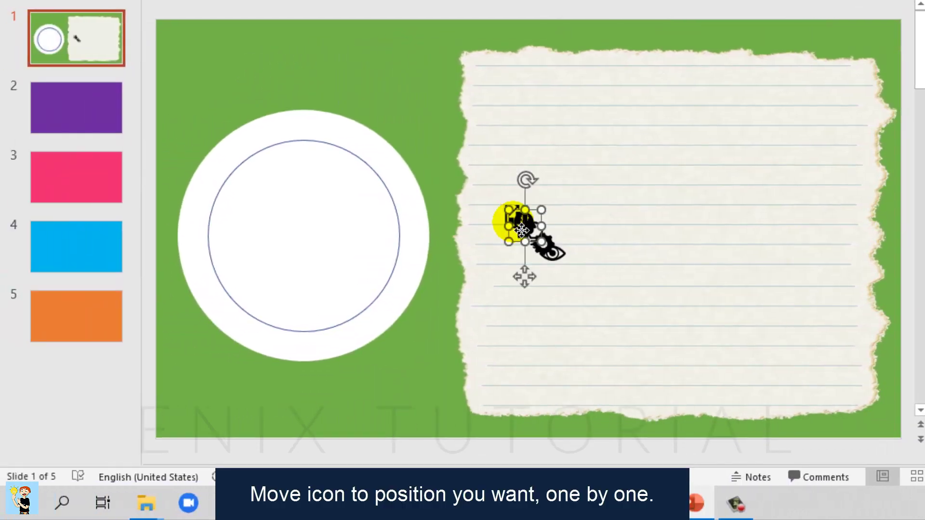
left_click_drag(524, 230, 299, 150)
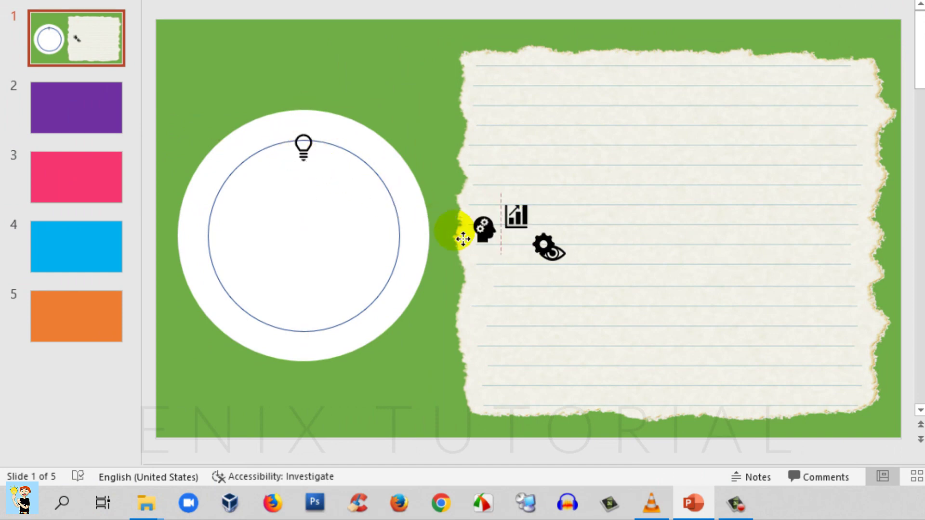
mouse_move(463, 239)
left_mouse_down()
mouse_move(400, 210)
mouse_move(396, 217)
left_mouse_up()
left_click(551, 253)
left_click_drag(551, 253, 366, 314)
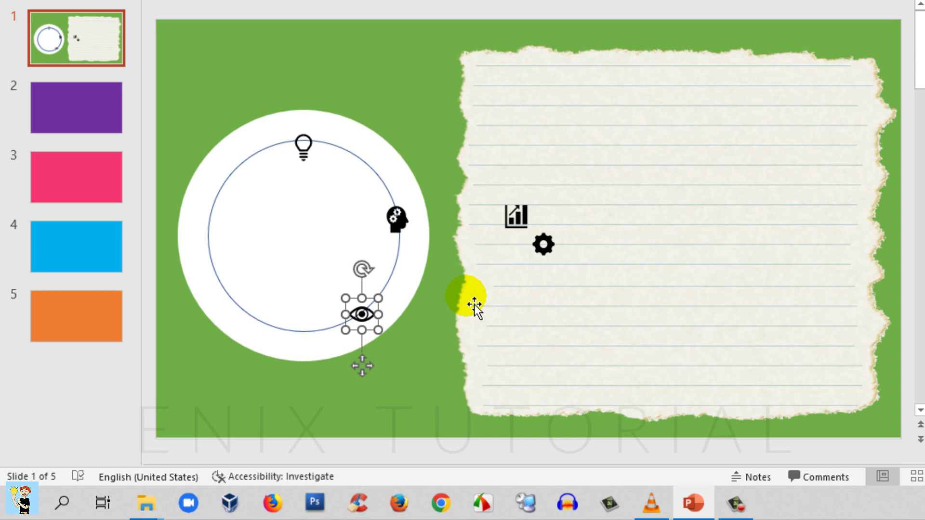
- Move the gear to lower left and chart to upper left, and nudge the eye
mouse_move(550, 247)
left_mouse_down()
mouse_move(242, 304)
mouse_move(239, 298)
left_mouse_up()
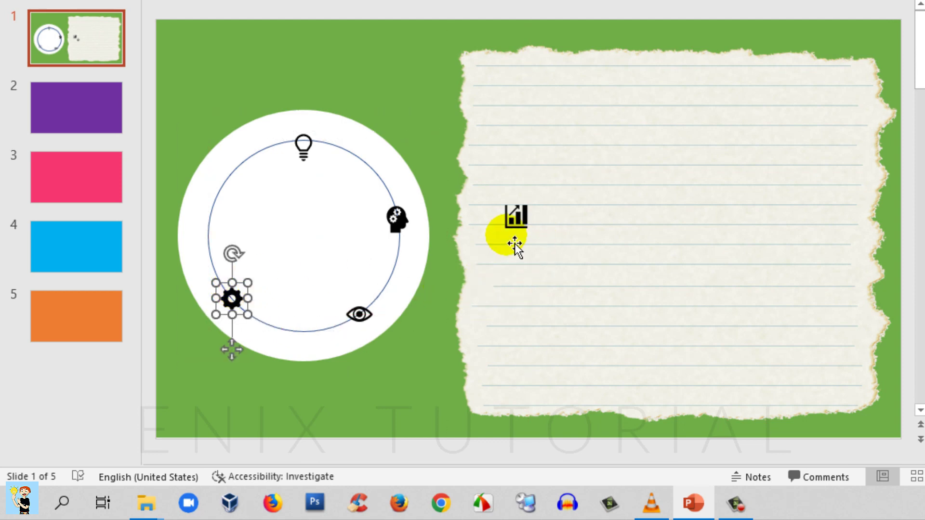
mouse_move(516, 217)
left_mouse_down()
mouse_move(230, 195)
mouse_move(228, 206)
left_mouse_up()
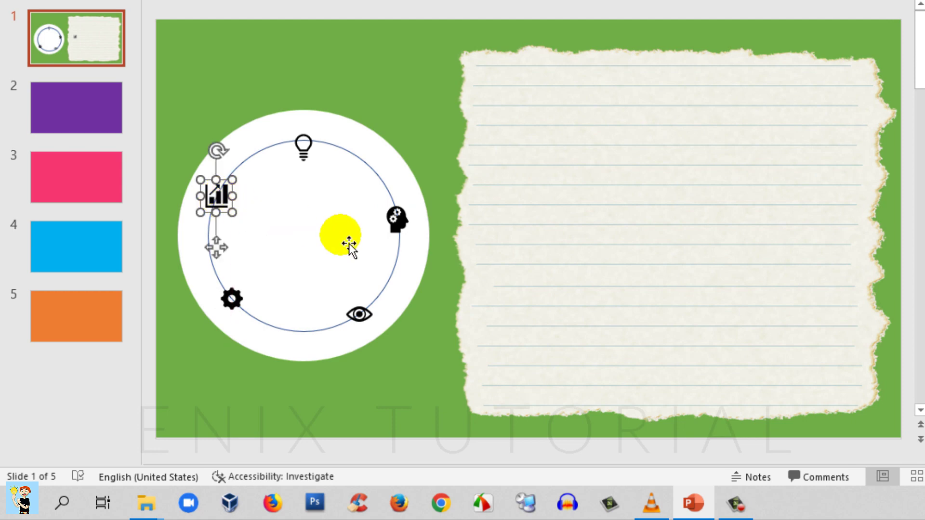
left_click(361, 316)
left_click_drag(364, 316, 368, 311)
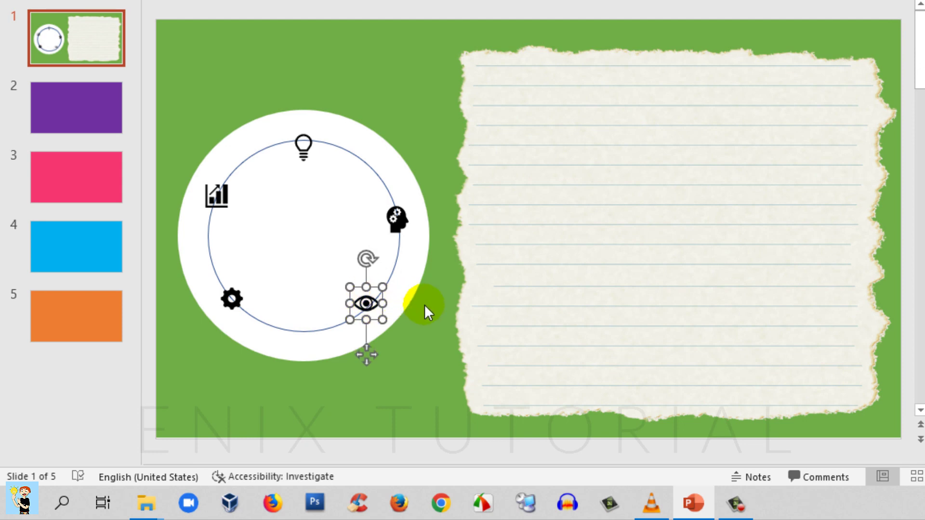
left_click(428, 129)
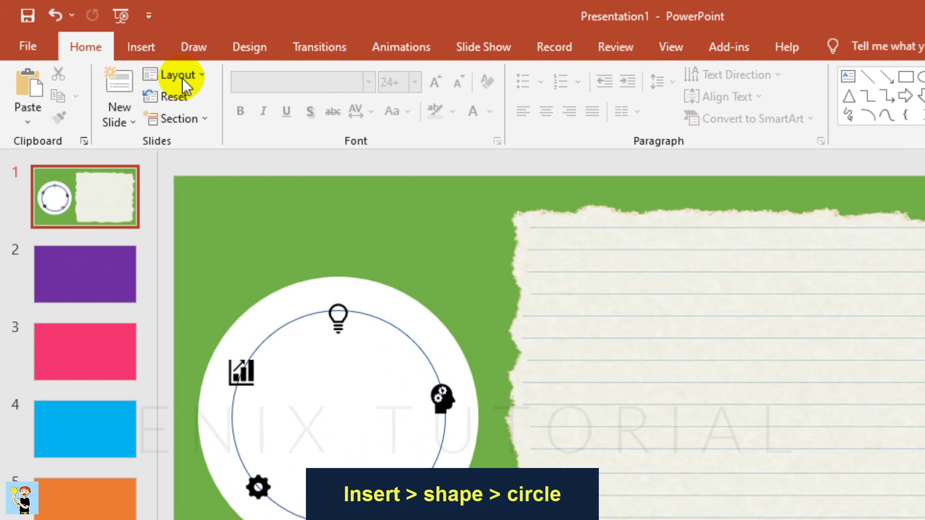
- Draw a small oval and move it inside the ring
left_click(154, 44)
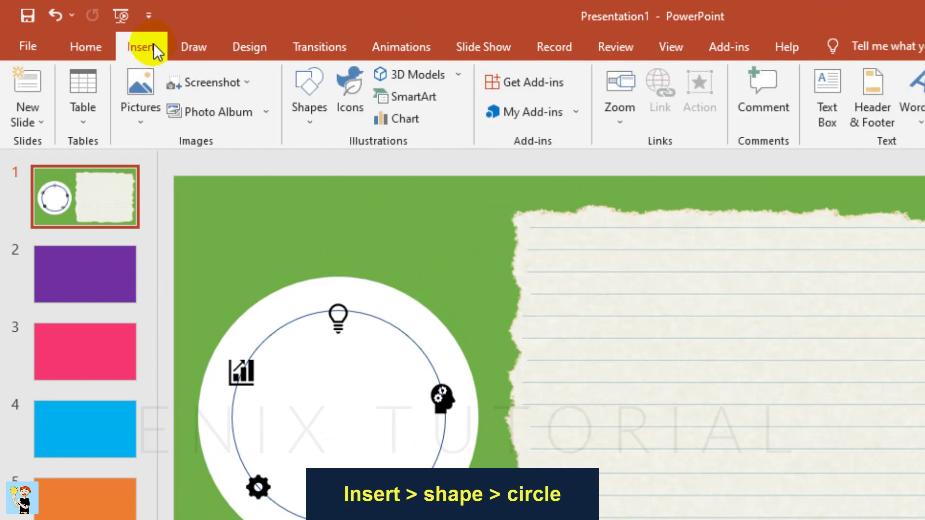
left_click(303, 115)
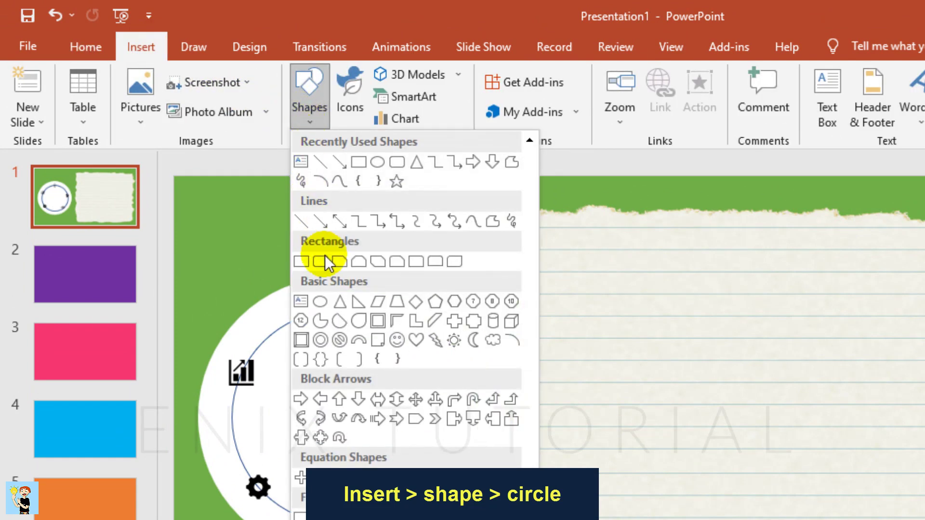
left_click(320, 304)
left_click_drag(298, 238, 365, 314)
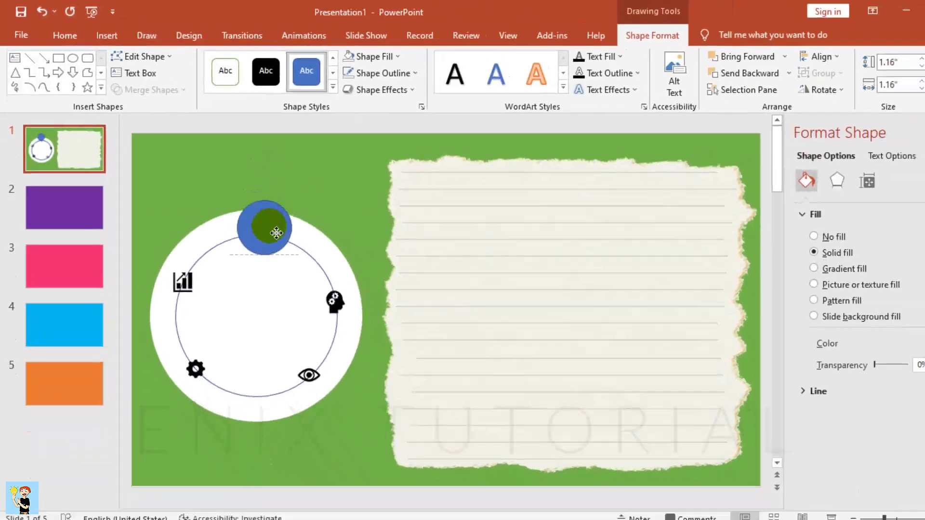
left_click_drag(265, 221, 266, 264)
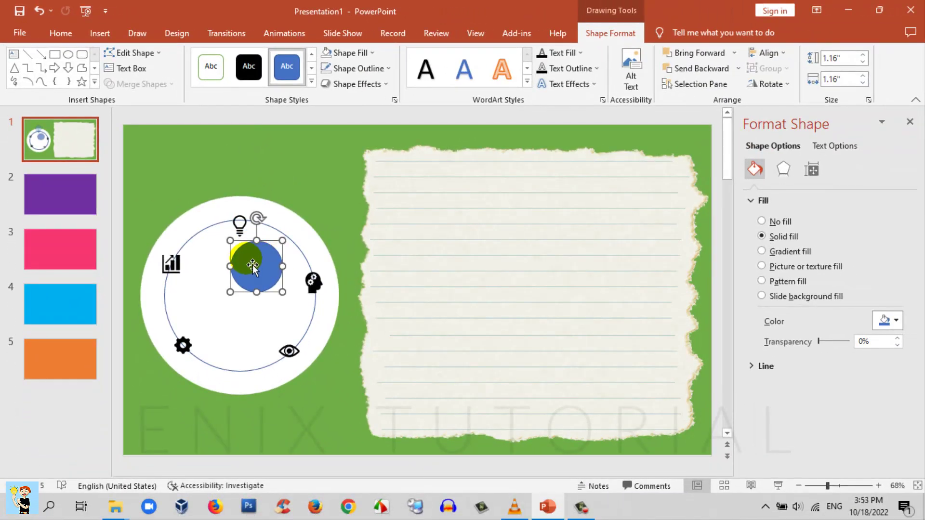
- Lock the circle's aspect ratio, set its height to 0.95", and move it over the lightbulb
left_click(811, 169)
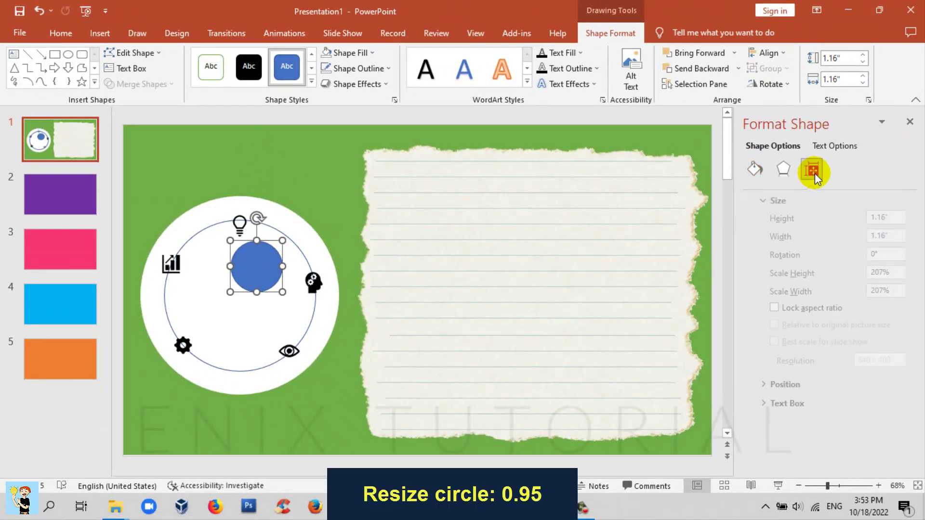
left_click(797, 311)
double_click(871, 217)
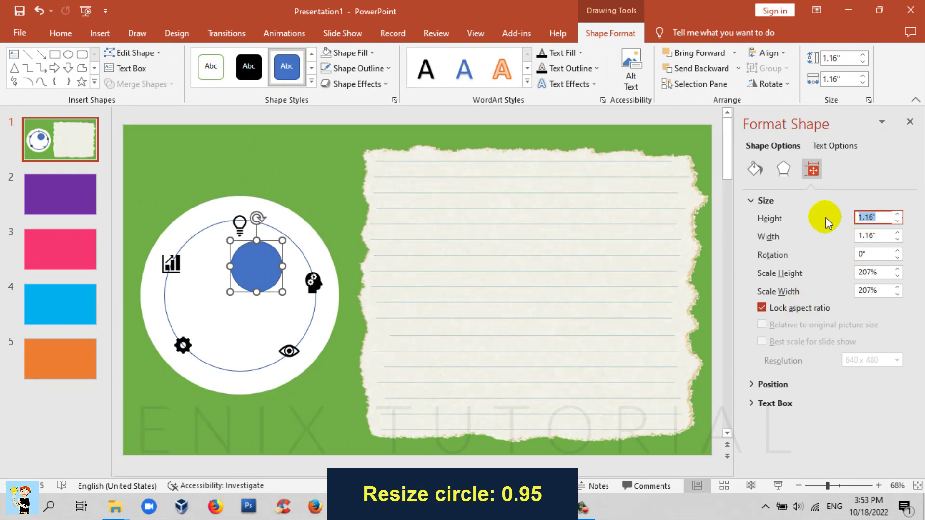
type("0.95")
key("Return")
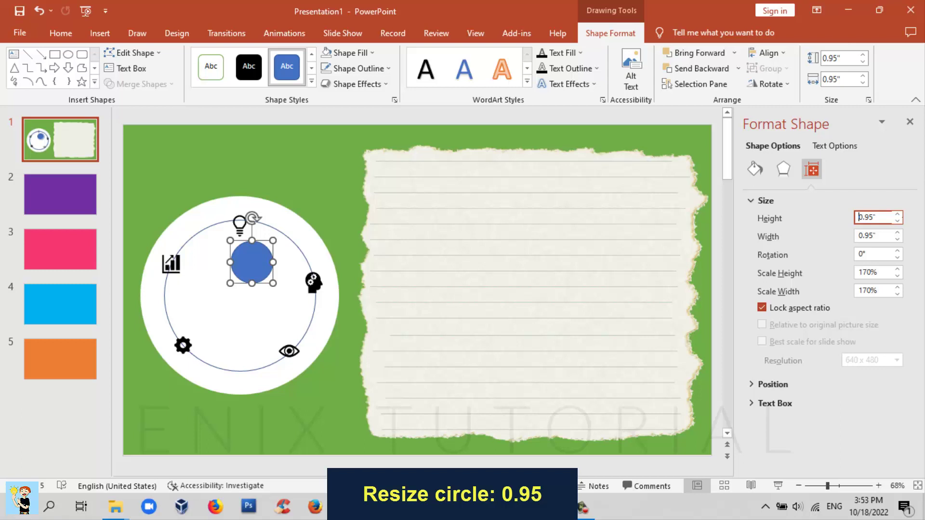
left_click_drag(258, 262, 249, 234)
- Subtract the blue circle from the white circle with Merge Shapes, opening a hole at the lightbulb
left_click(304, 197)
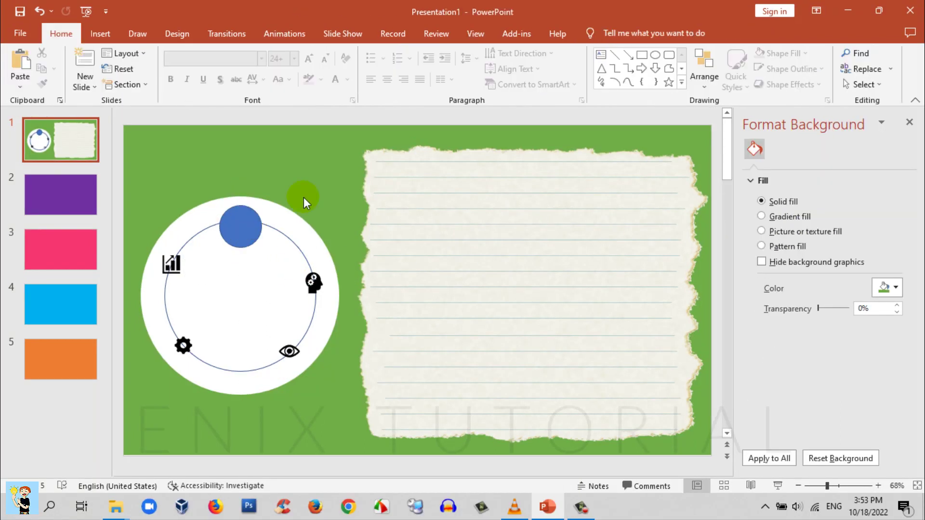
left_click(295, 221)
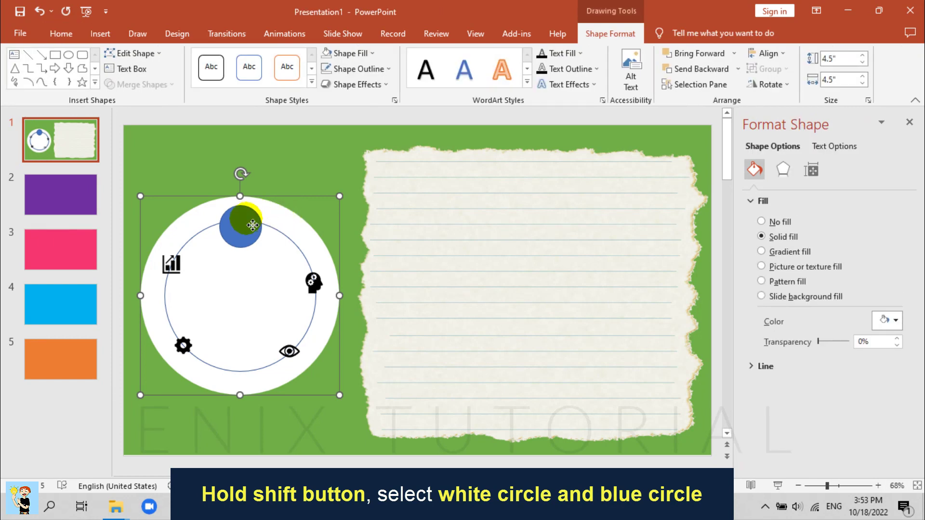
left_click(252, 225, "shift")
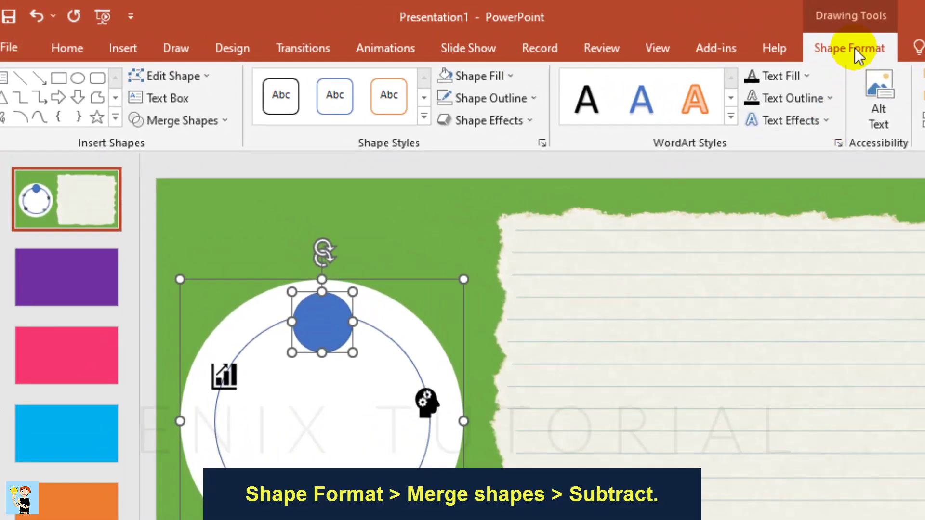
left_click(218, 129)
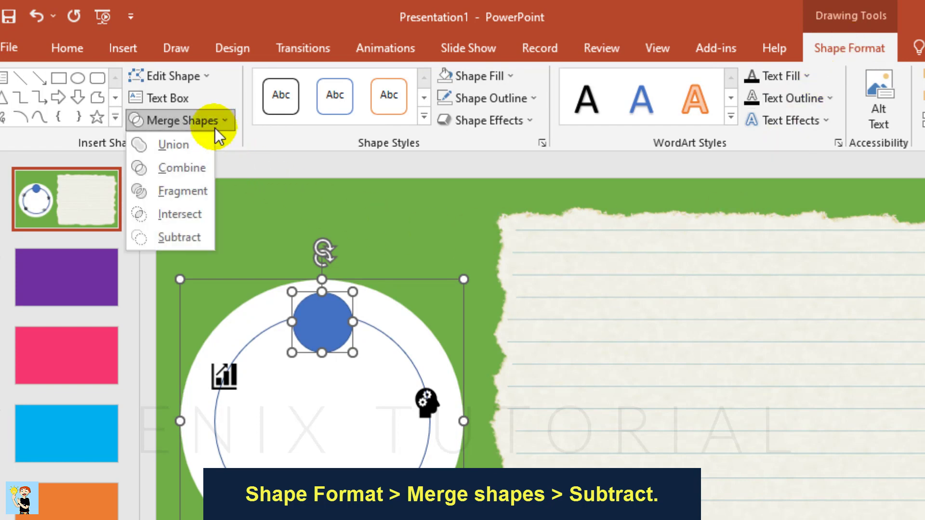
left_click(197, 239)
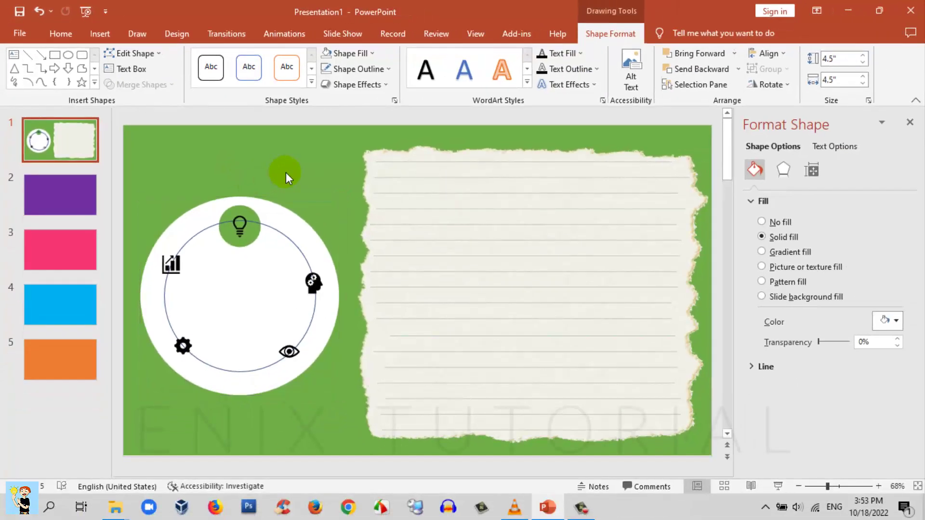
left_click(286, 173)
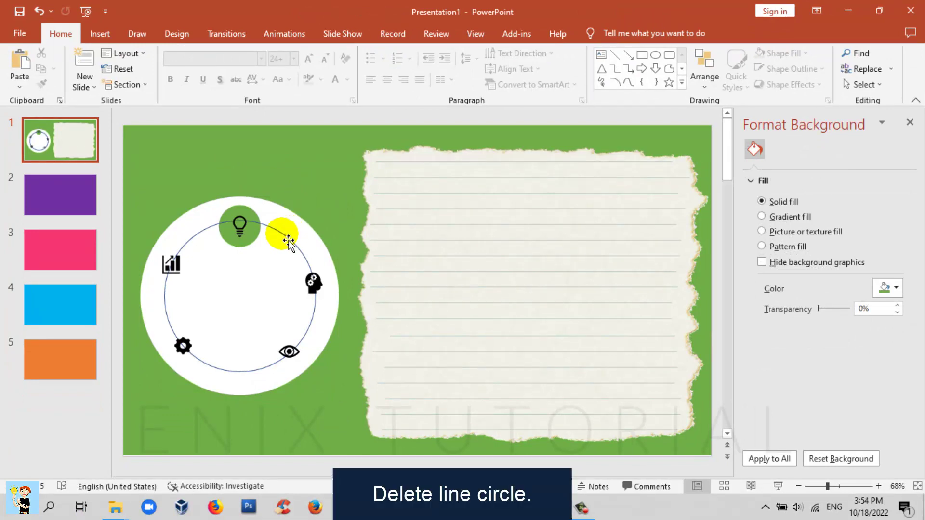
- Delete the thin circular line running through the five icons
left_click(288, 241)
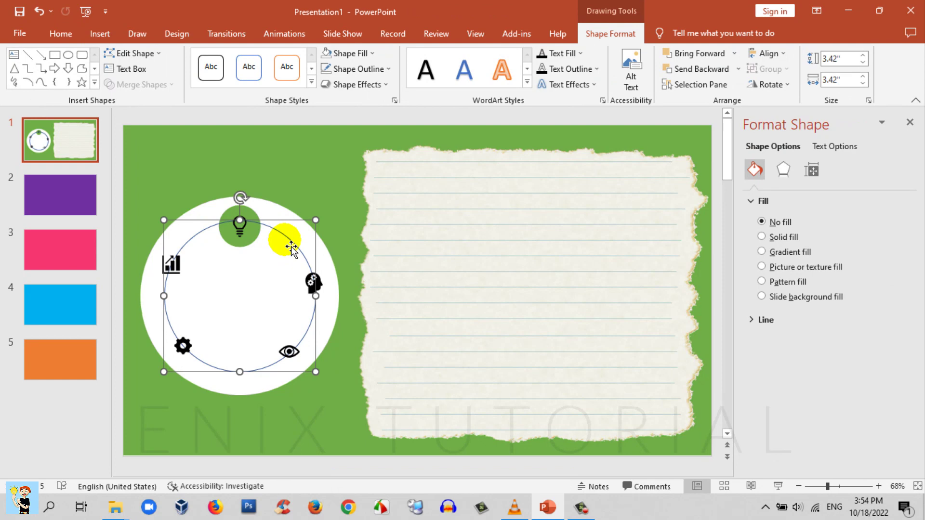
key("Delete")
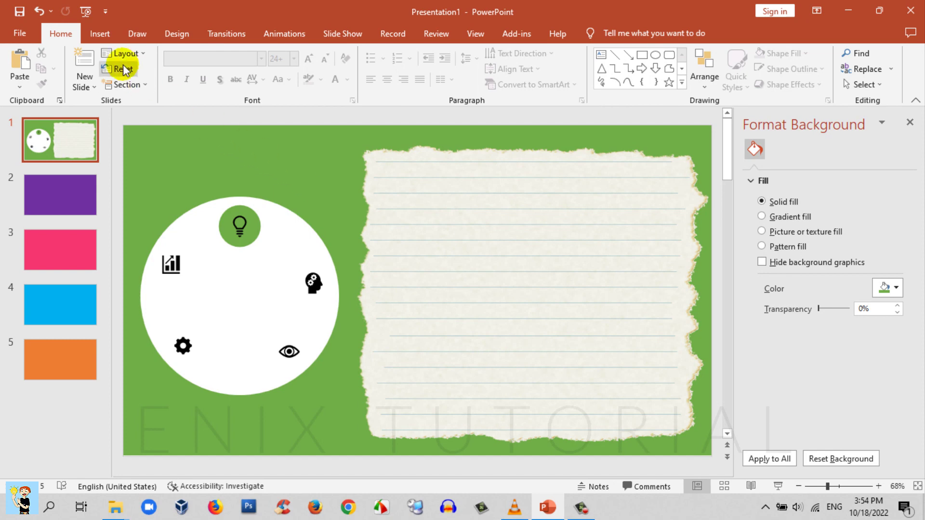
- Draw a plus shape inside the white circle
left_click(101, 34)
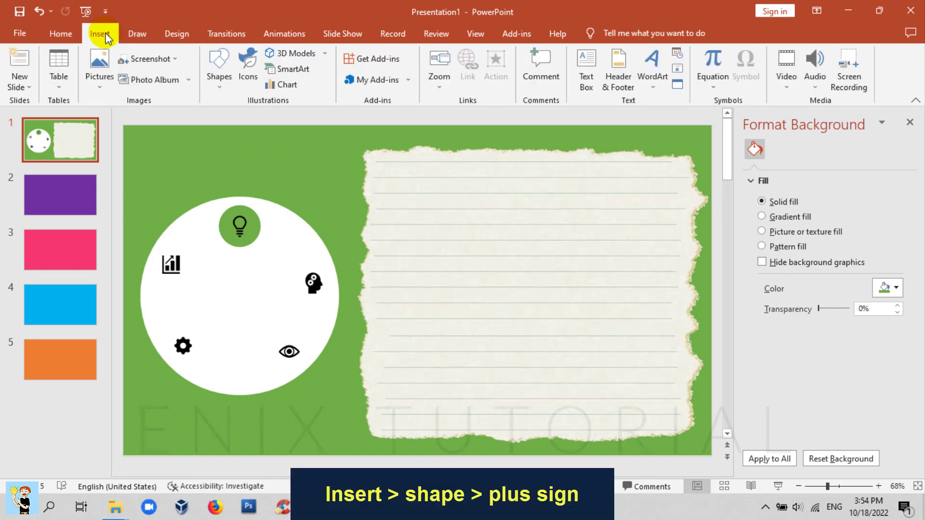
left_click(217, 79)
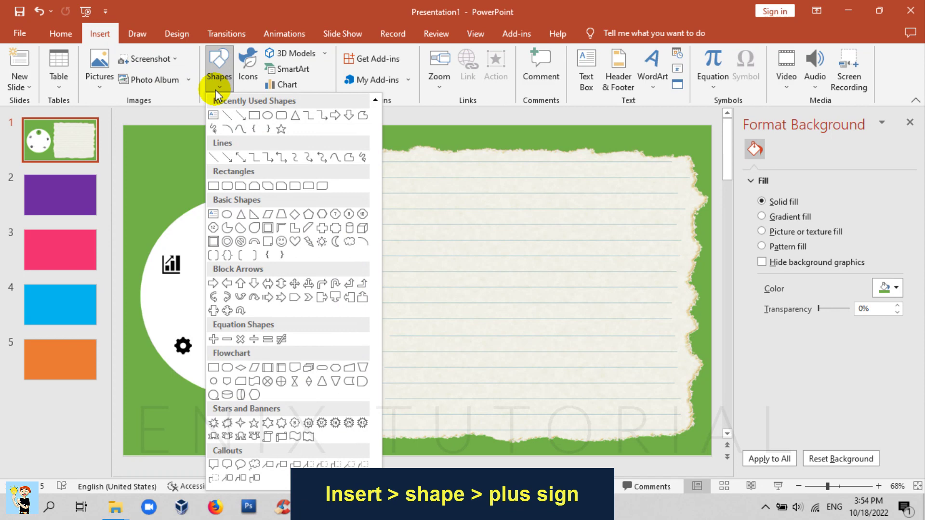
left_click(216, 341)
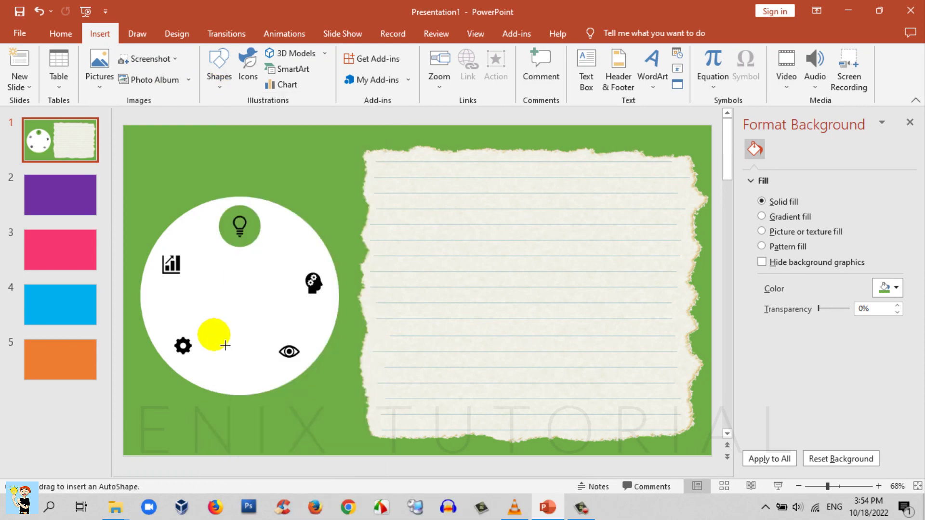
left_click_drag(238, 293, 283, 328)
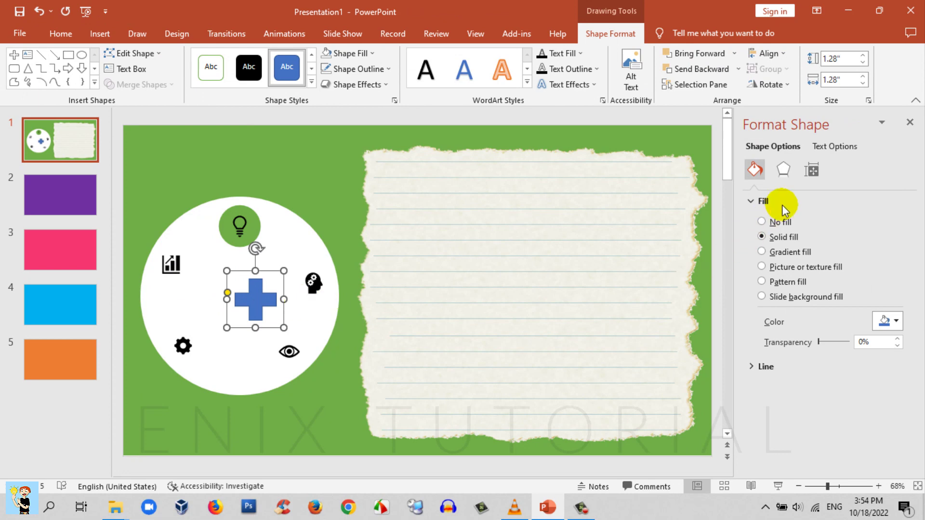
- Lock the plus shape's aspect ratio and set its height to 0.95"
left_click(813, 170)
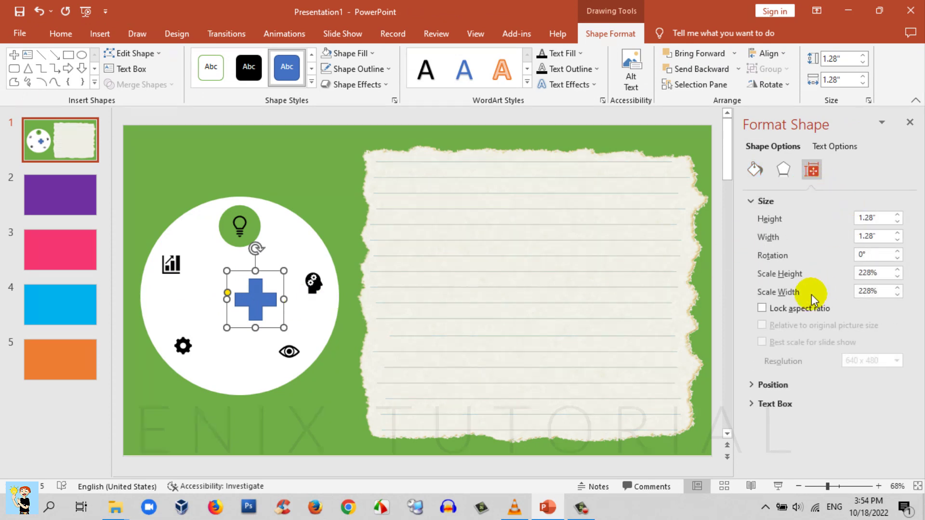
left_click(795, 308)
double_click(867, 217)
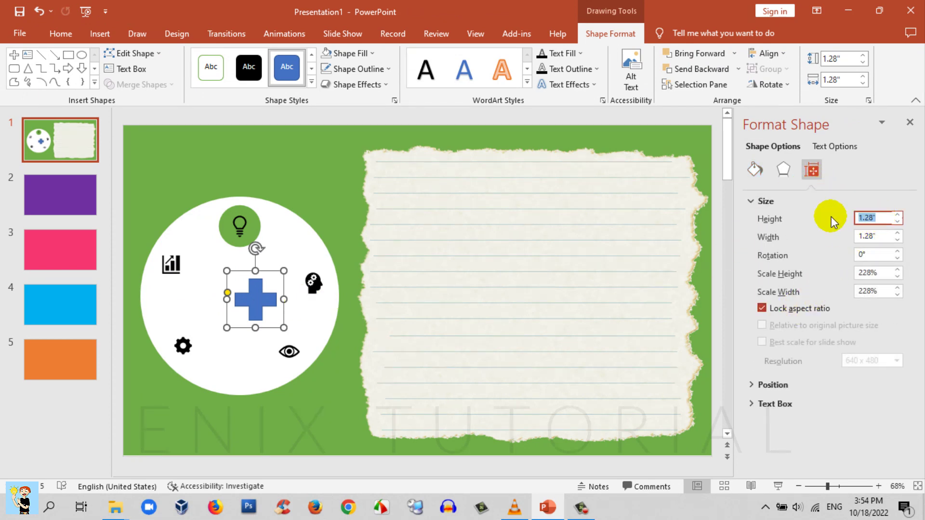
type(".95")
key("Return")
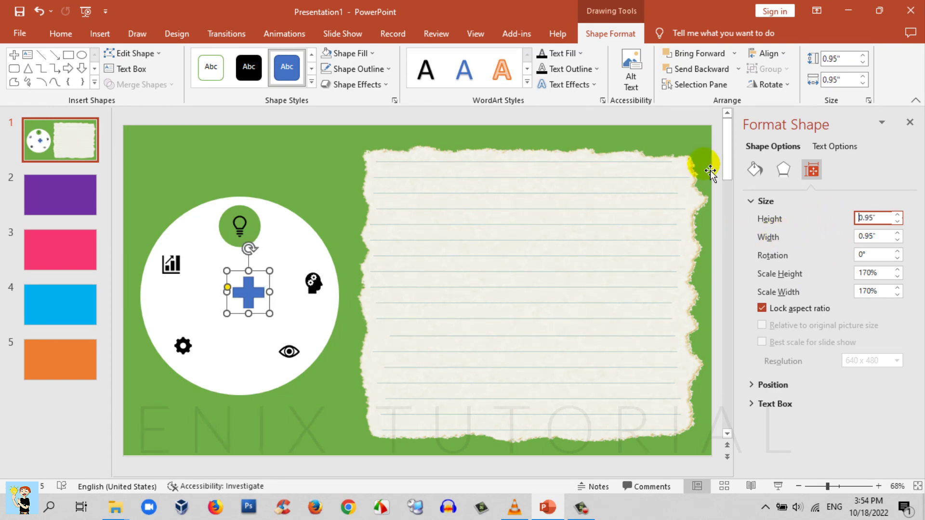
left_click(311, 203)
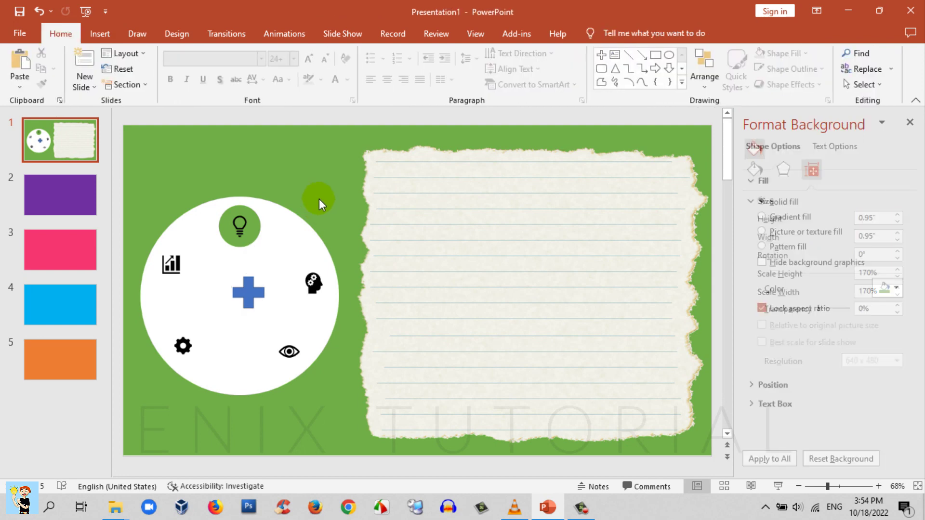
- Align the plus shape to the white circle using Align Center and Align Middle
left_click(299, 230)
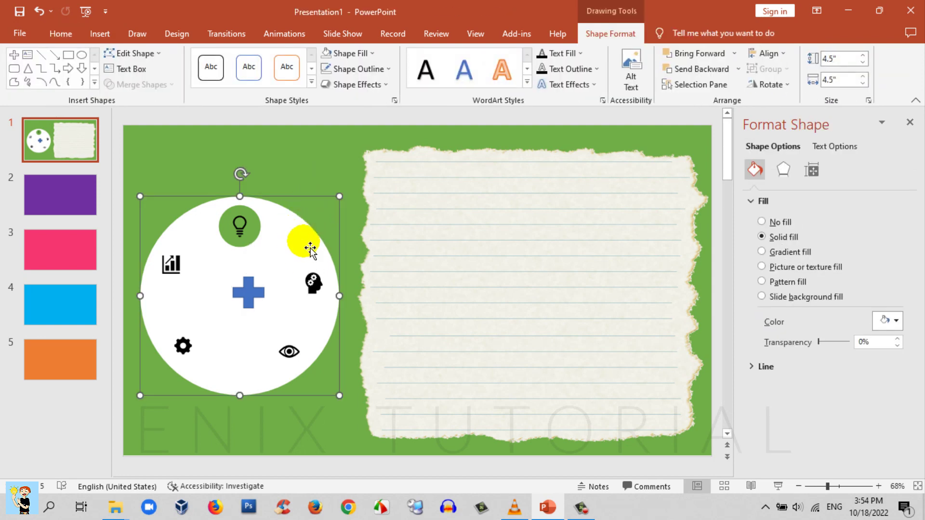
left_click(252, 288, "shift")
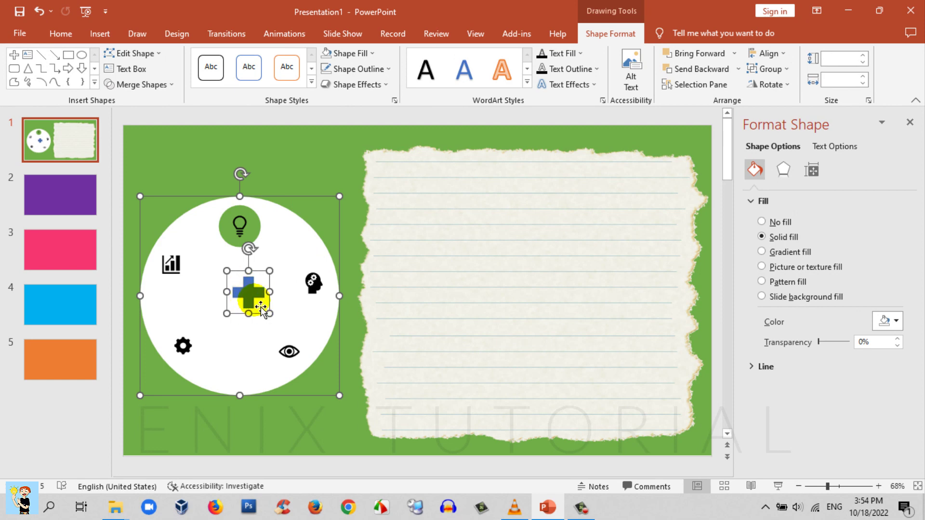
left_click(769, 54)
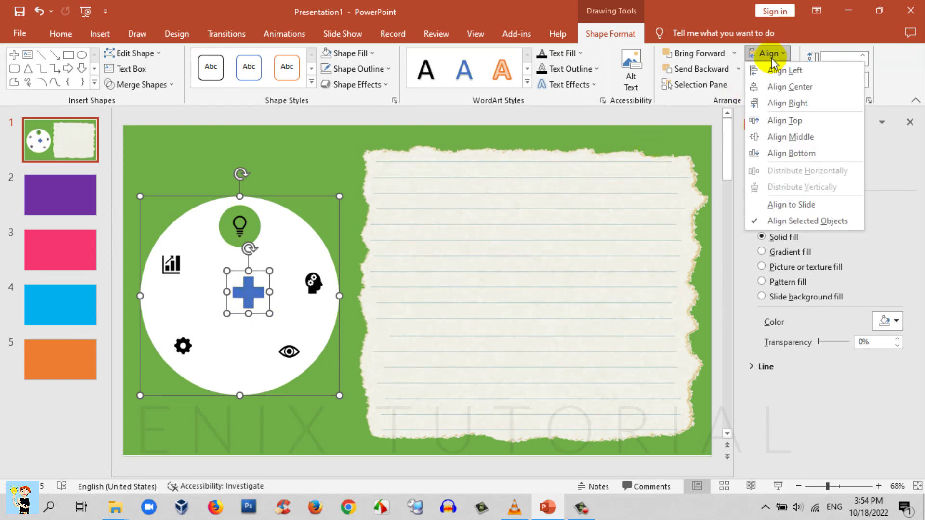
left_click(770, 87)
left_click(781, 58)
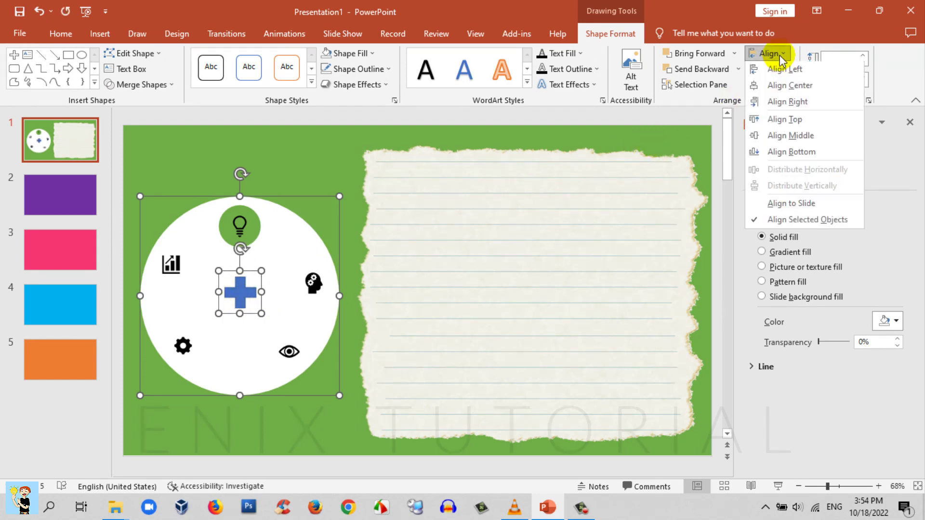
left_click(778, 135)
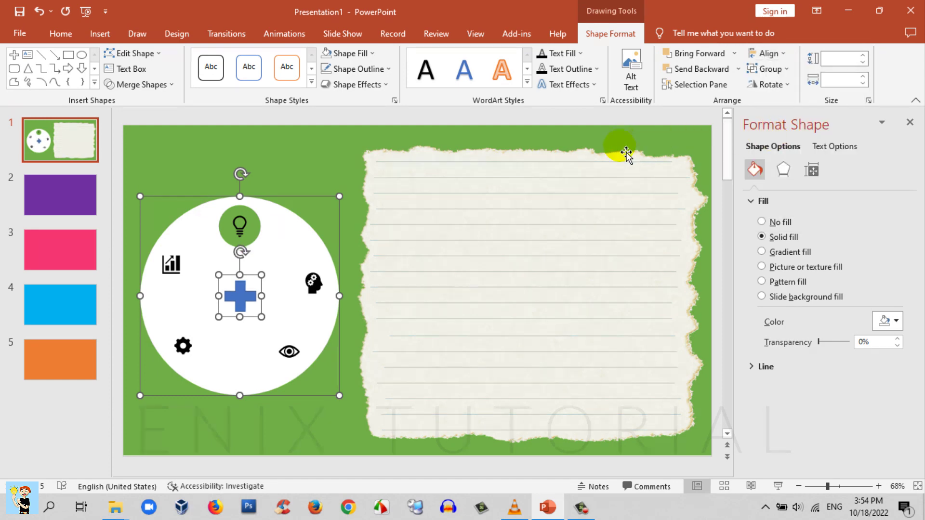
left_click(274, 169)
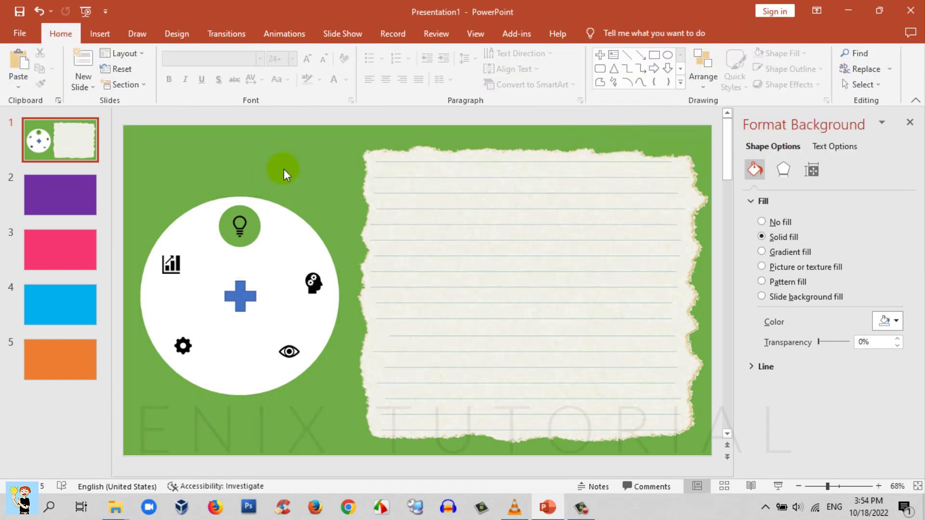
- Fill the plus shape with dark grey and set its outline to No Outline
left_click(246, 296)
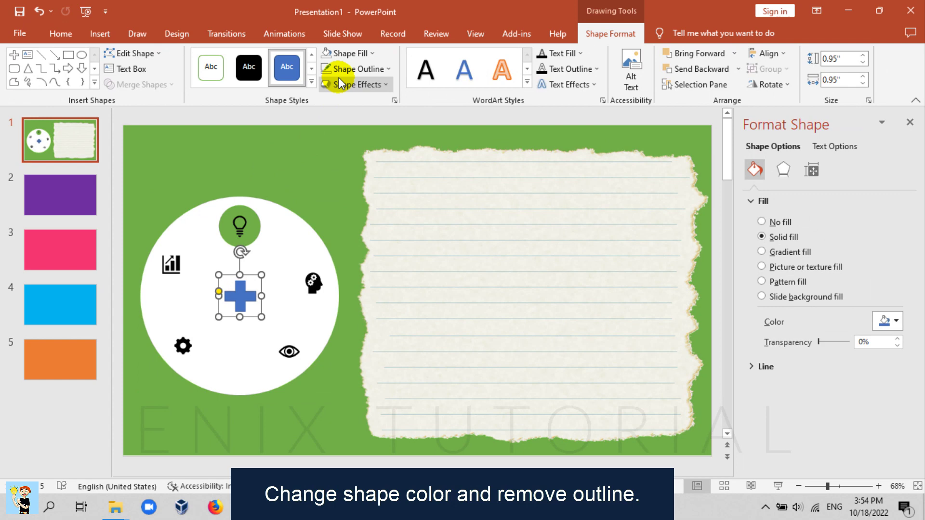
left_click(356, 55)
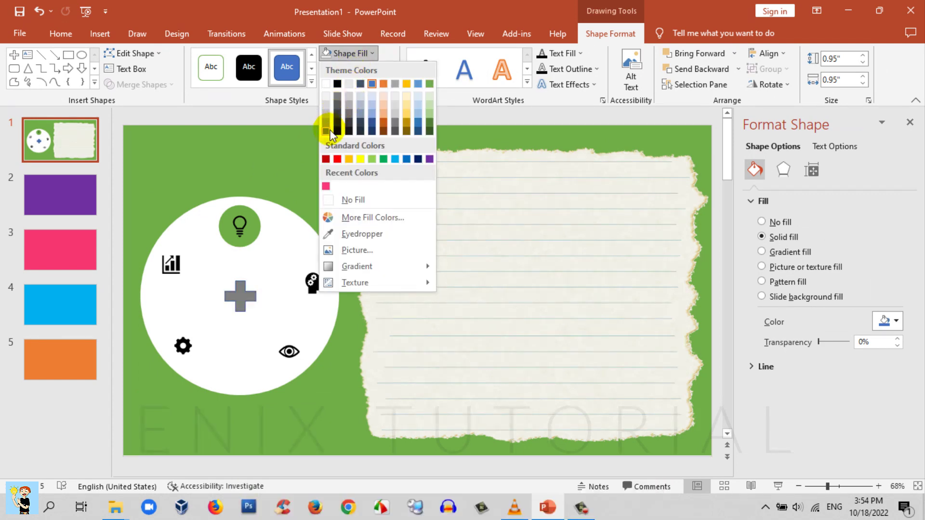
left_click(343, 108)
left_click(353, 69)
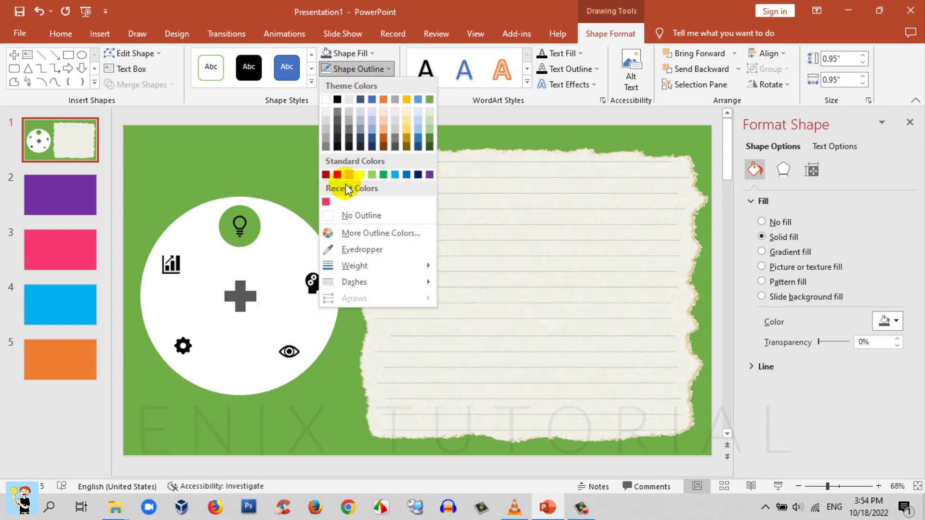
left_click(341, 215)
left_click(322, 174)
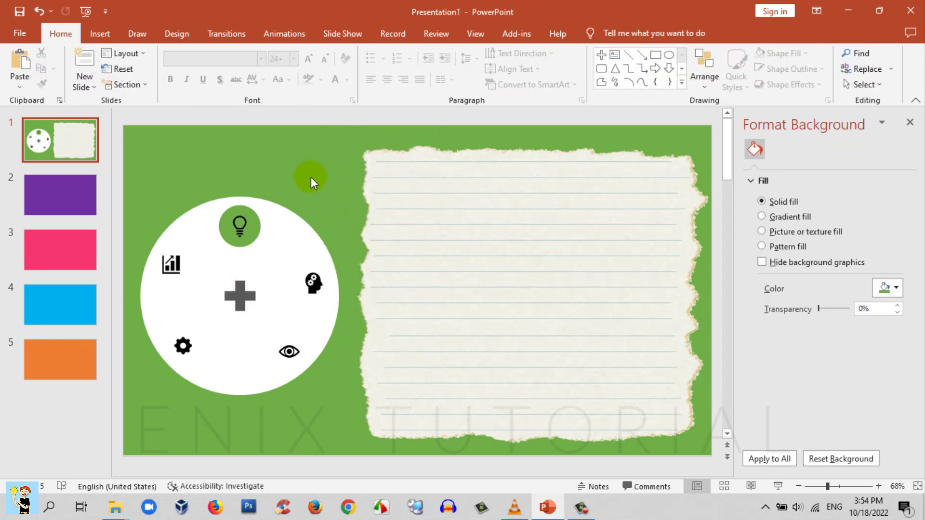
- Duplicate the five circle icons with Ctrl+D and drag the copies onto the torn paper
left_click(245, 232)
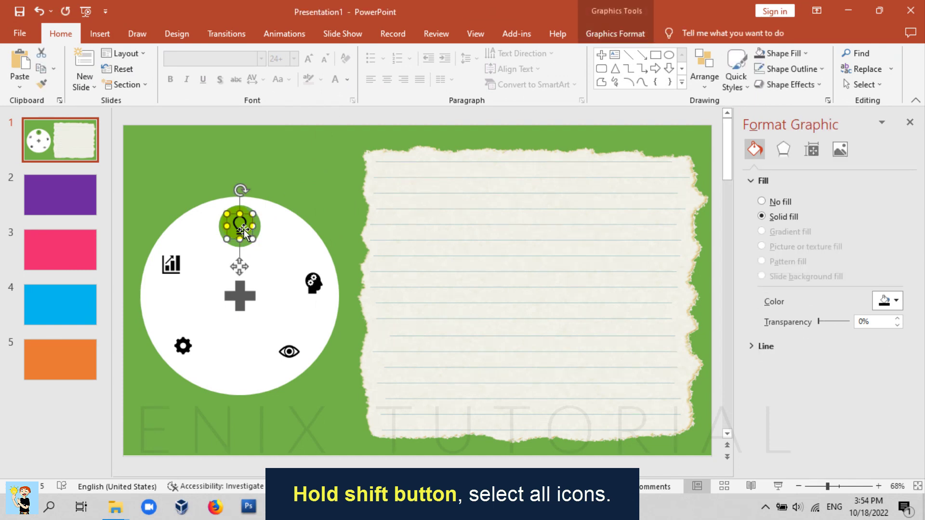
left_click(185, 269, "shift")
left_click(185, 347, "shift")
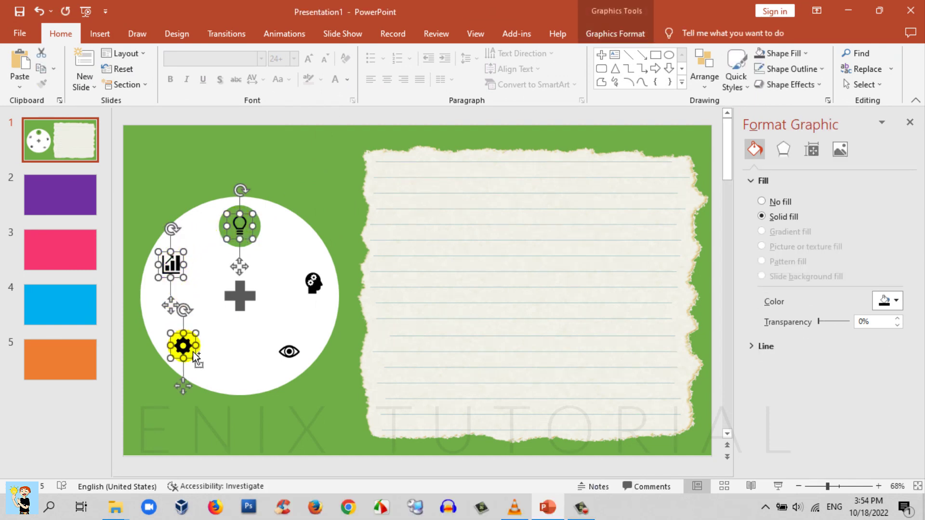
left_click(303, 365, "shift")
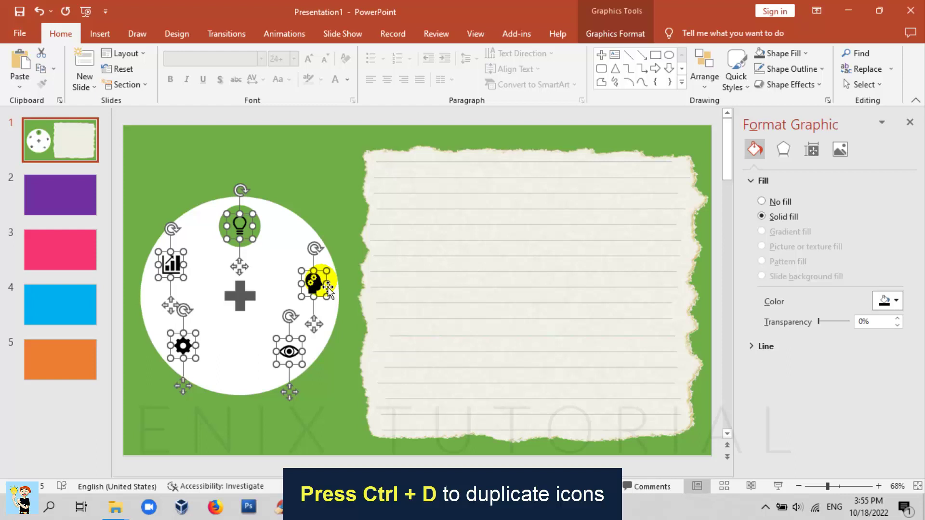
key("ctrl+d")
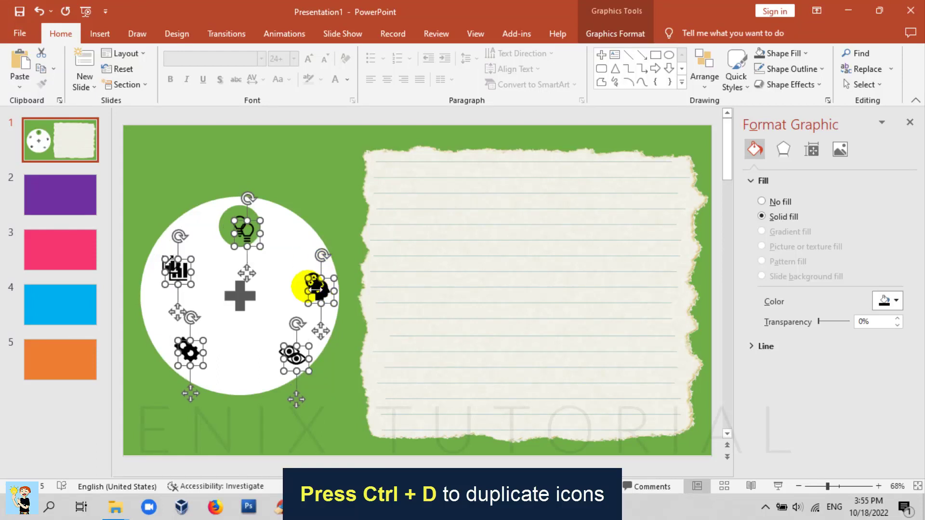
left_click_drag(322, 297, 548, 279)
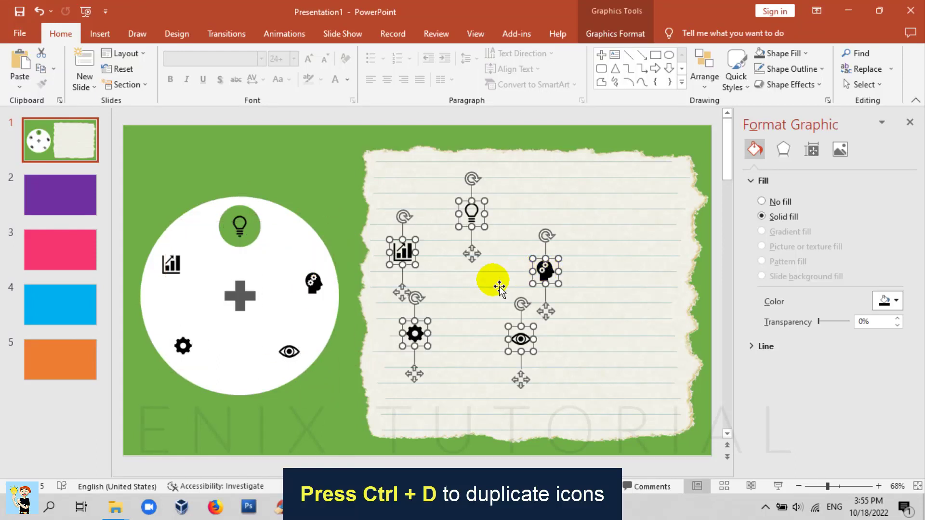
left_click(307, 194)
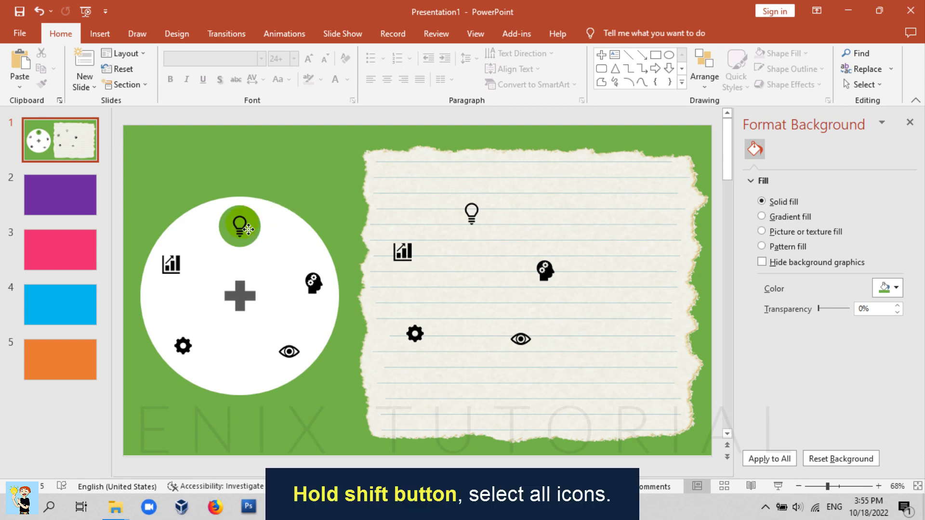
- Set the Graphics Fill of the five circle icons to white
left_click(240, 224)
left_click(174, 265, "shift")
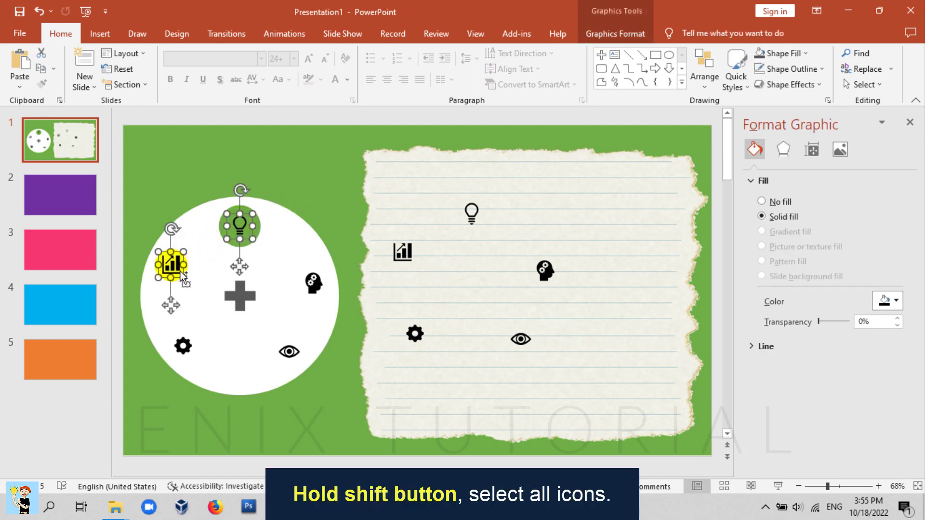
left_click(183, 346, "shift")
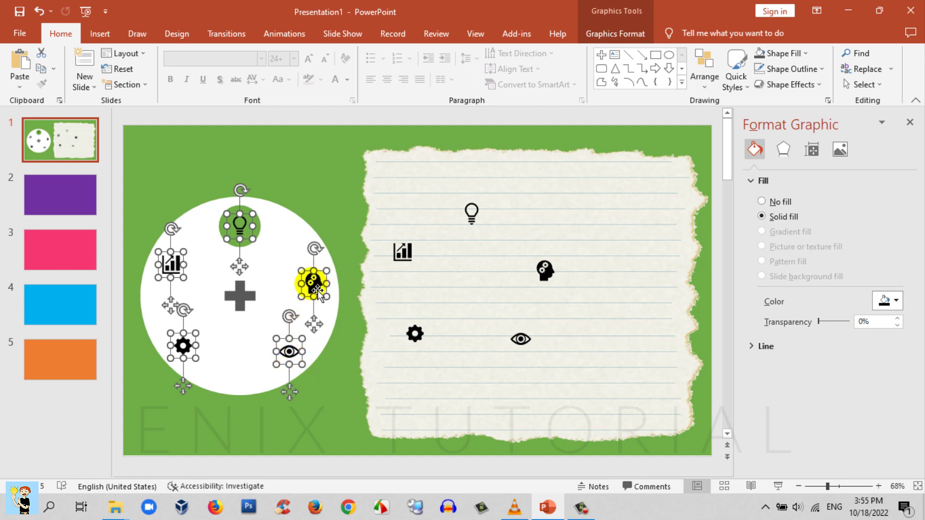
left_click(603, 36)
left_click(423, 52)
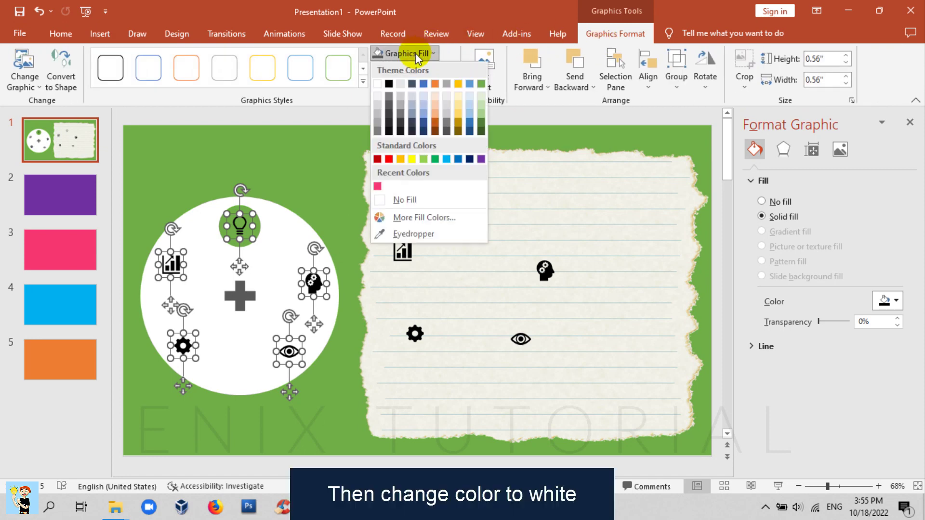
left_click(377, 83)
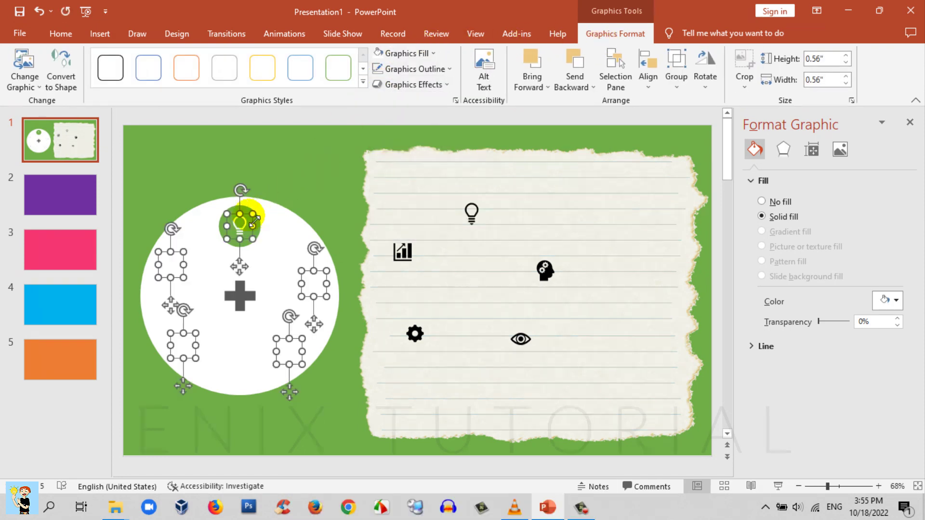
- Send the white circle icons to the back
right_click(244, 230)
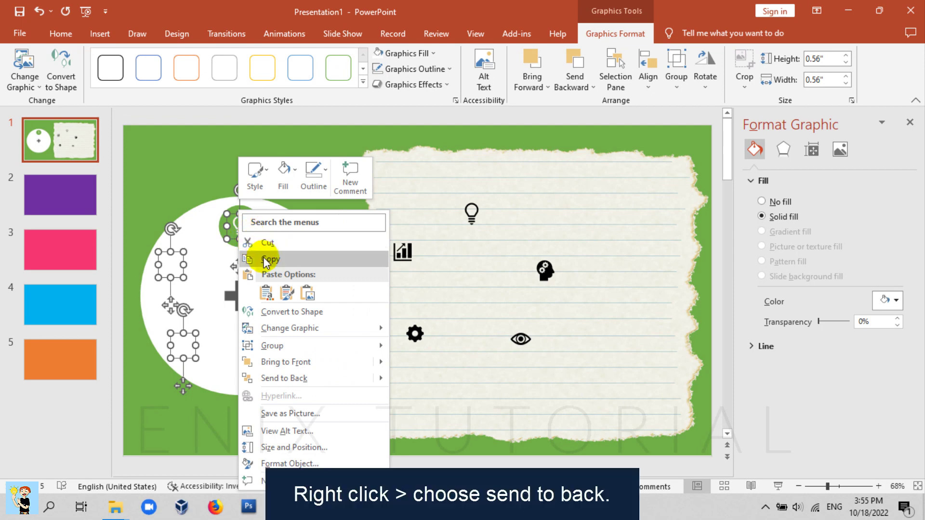
left_click(304, 375)
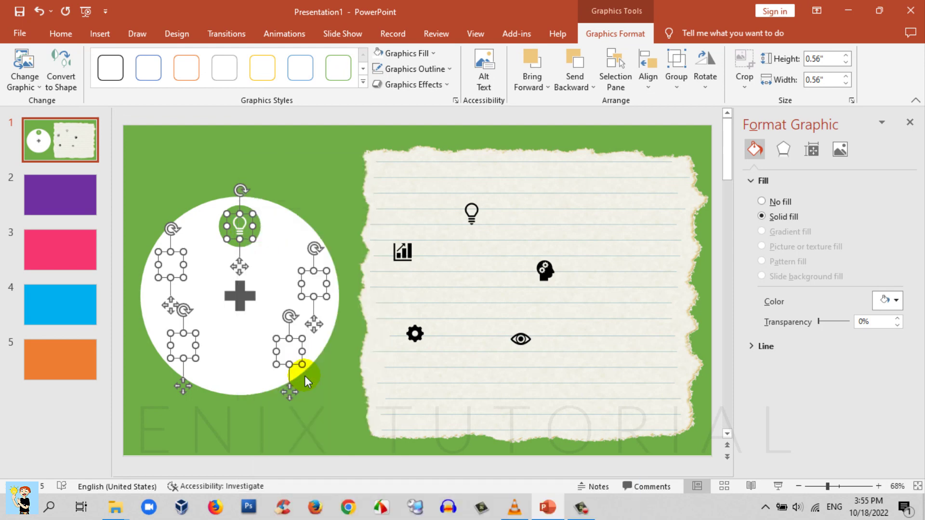
left_click(330, 212)
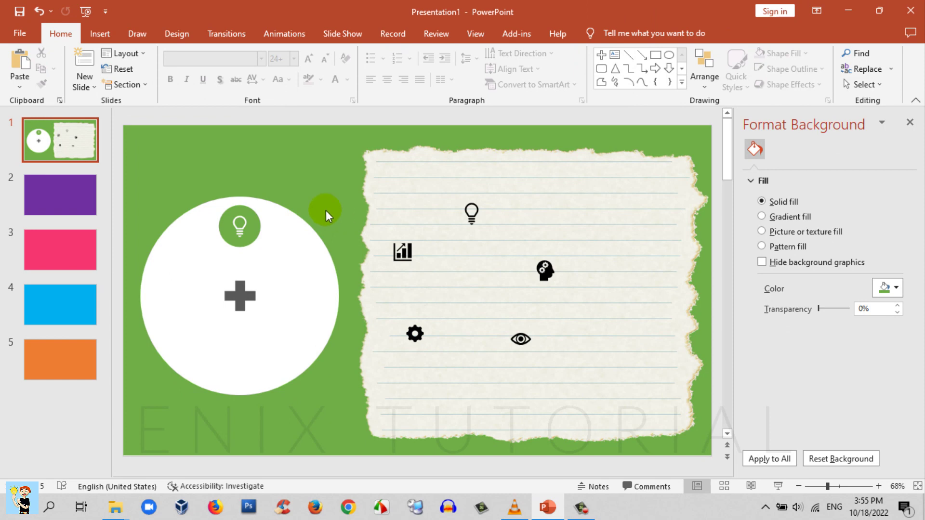
- Drag the chart, lightbulb, head, eye and gear copies from the paper onto the circle
left_click(401, 253)
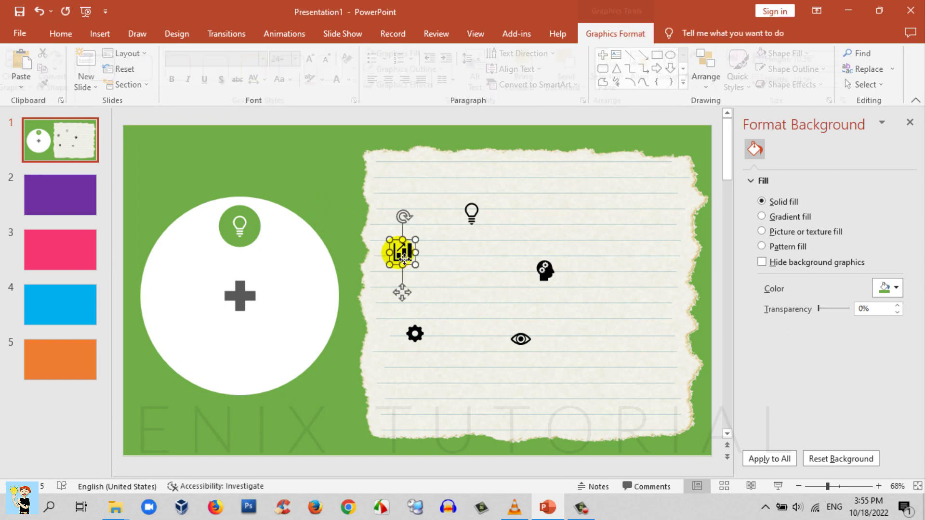
left_click(468, 224, "ctrl")
left_click(545, 283, "ctrl")
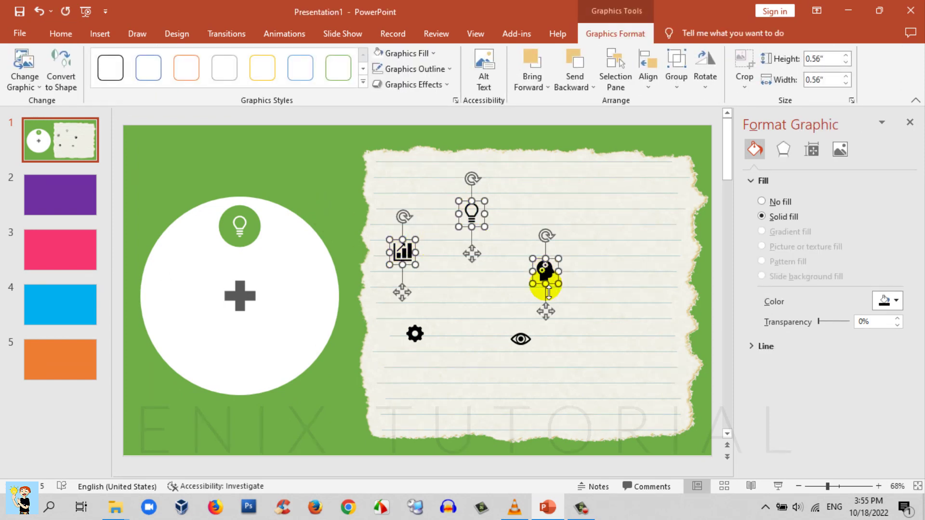
left_click(523, 344, "ctrl")
left_click(414, 333, "ctrl")
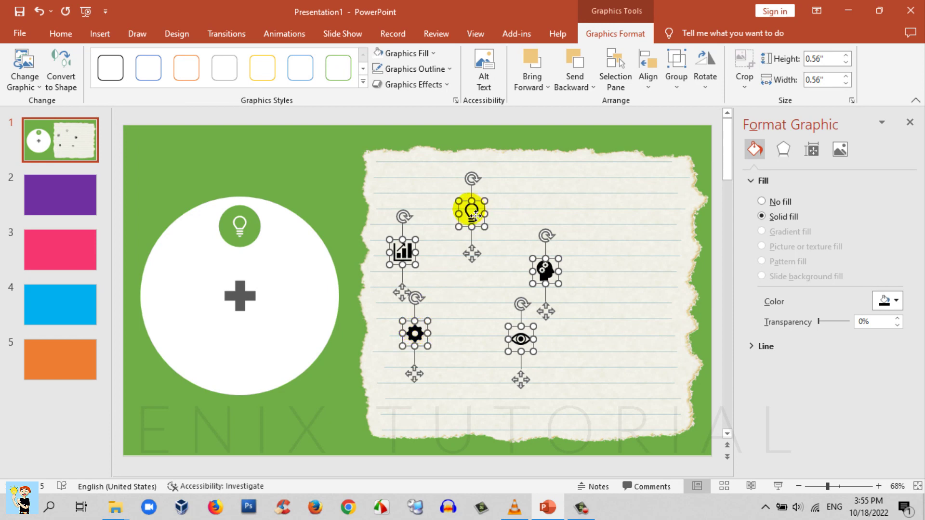
left_click_drag(472, 211, 245, 230)
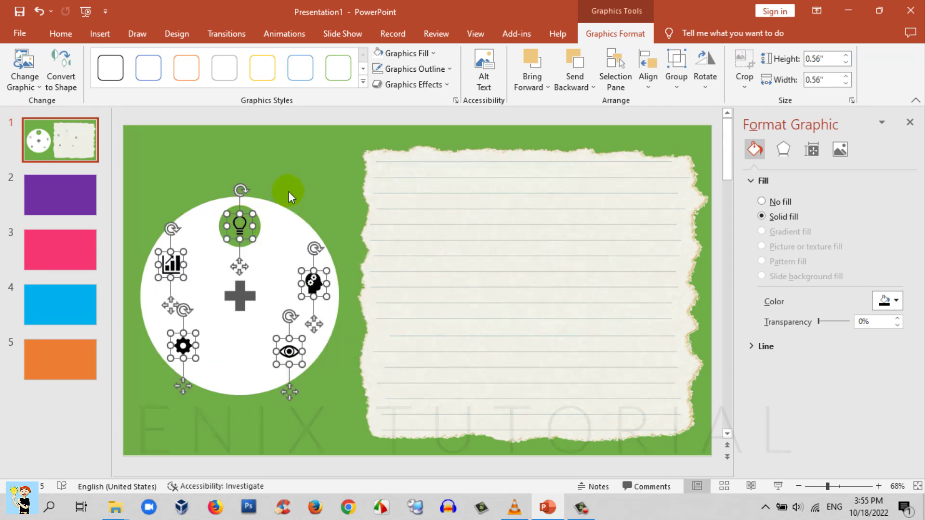
left_click(303, 194)
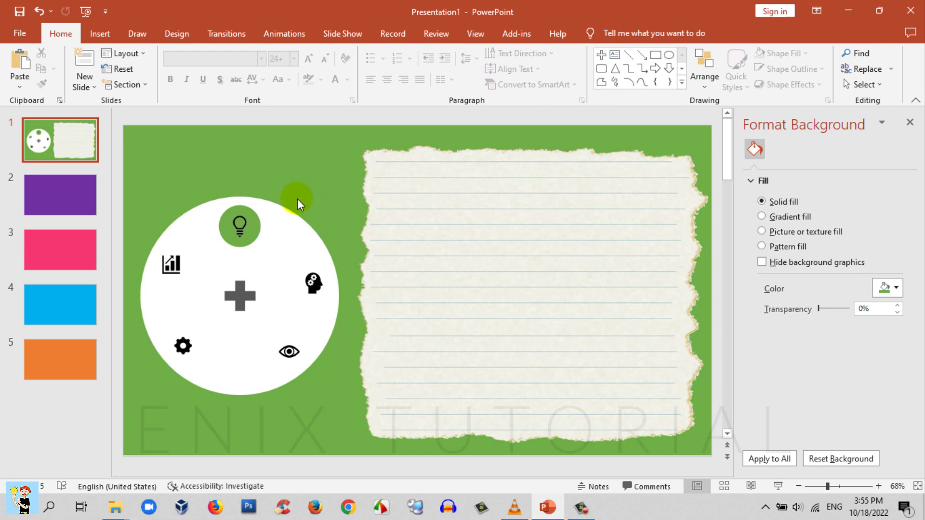
- Hyperlink the lightbulb icon to Slide 1 through Place in This Document
left_click(249, 227)
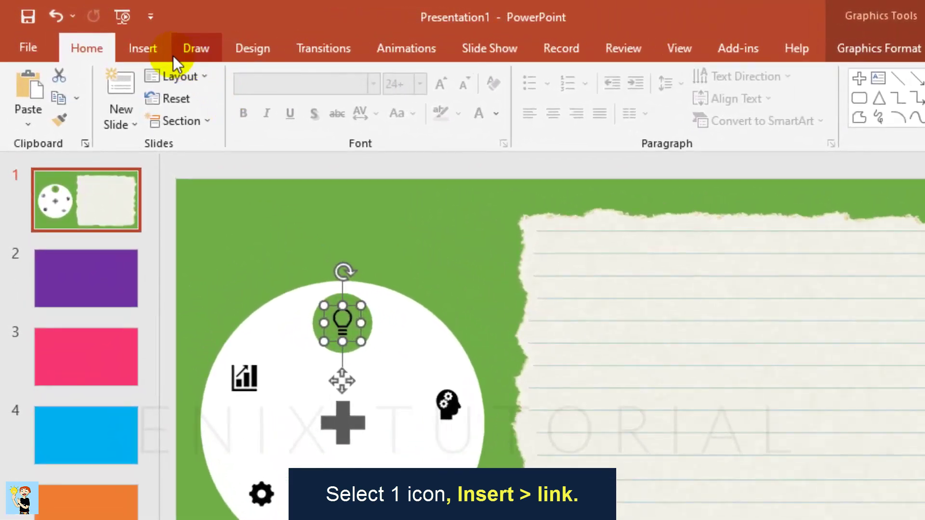
left_click(156, 48)
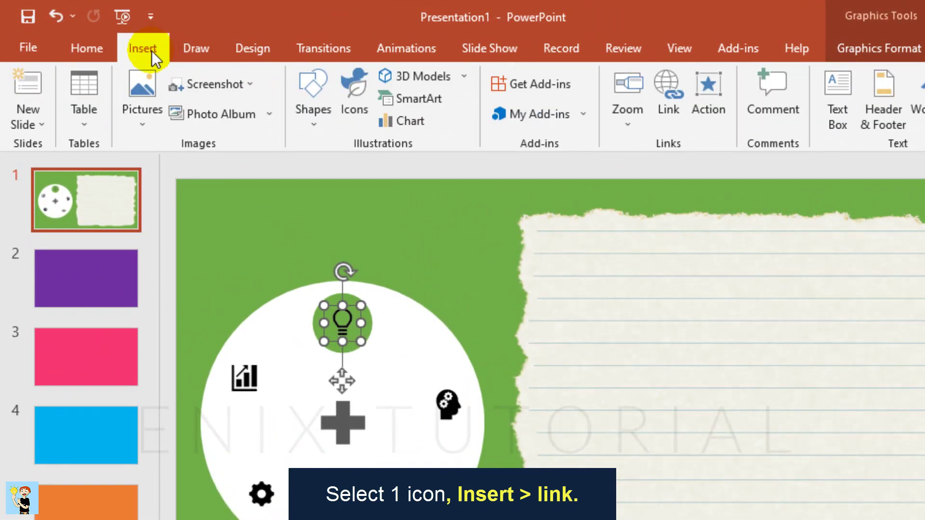
left_click(663, 109)
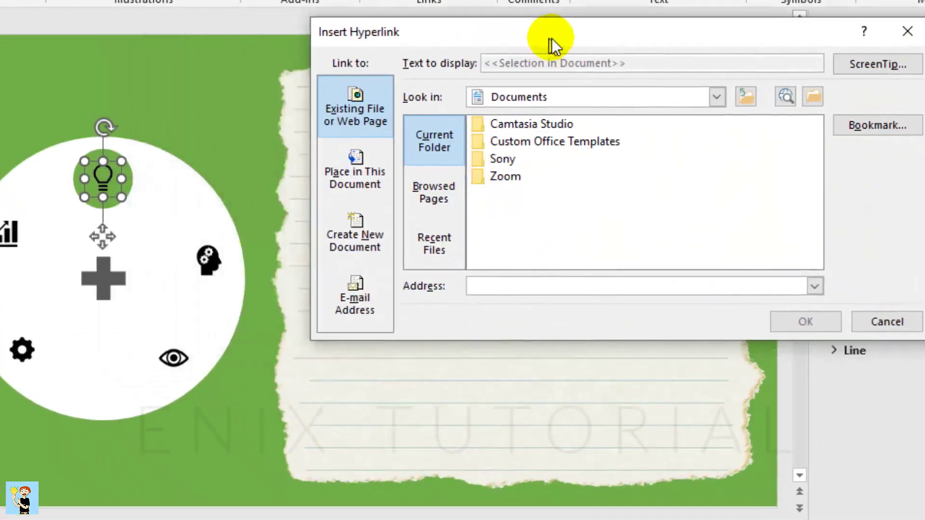
left_click(379, 180)
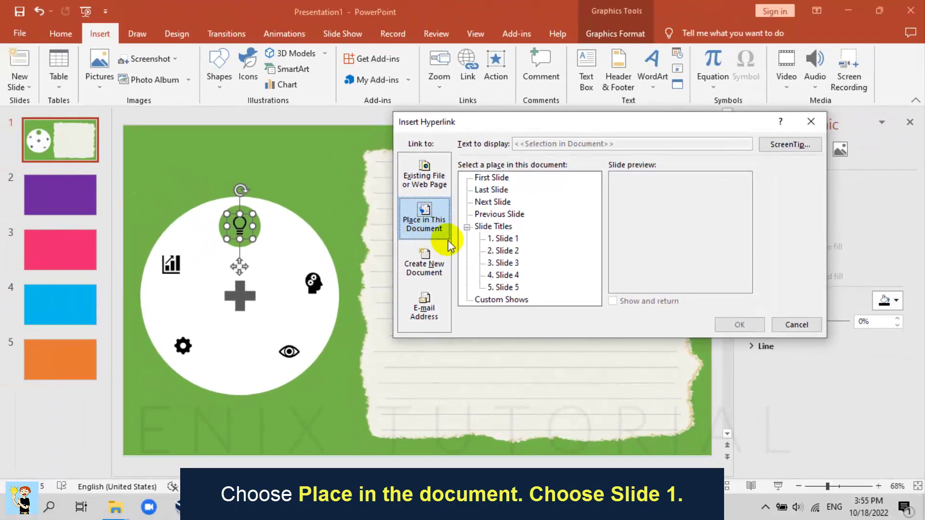
left_click(502, 238)
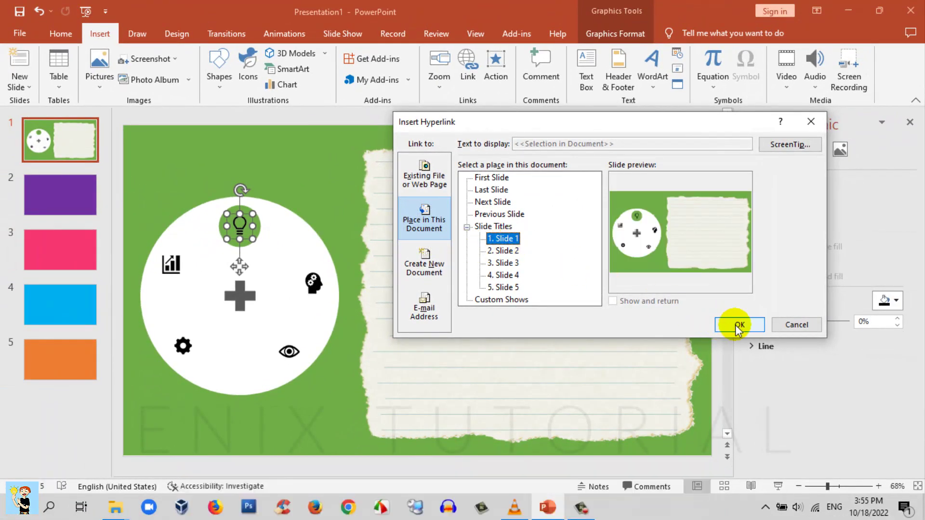
left_click(740, 325)
- On slide 1, link the head icon to slide 2 and the eye icon to slide 3
left_click(312, 282)
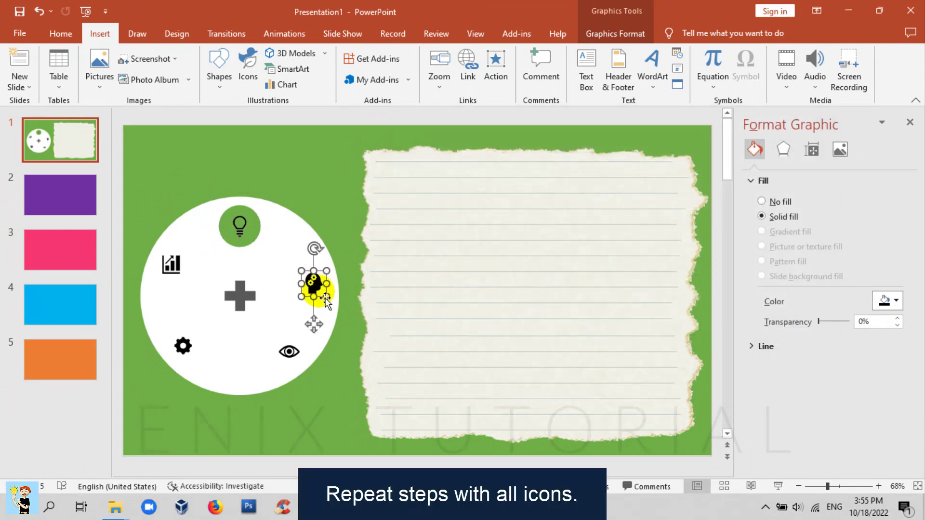
left_click(467, 69)
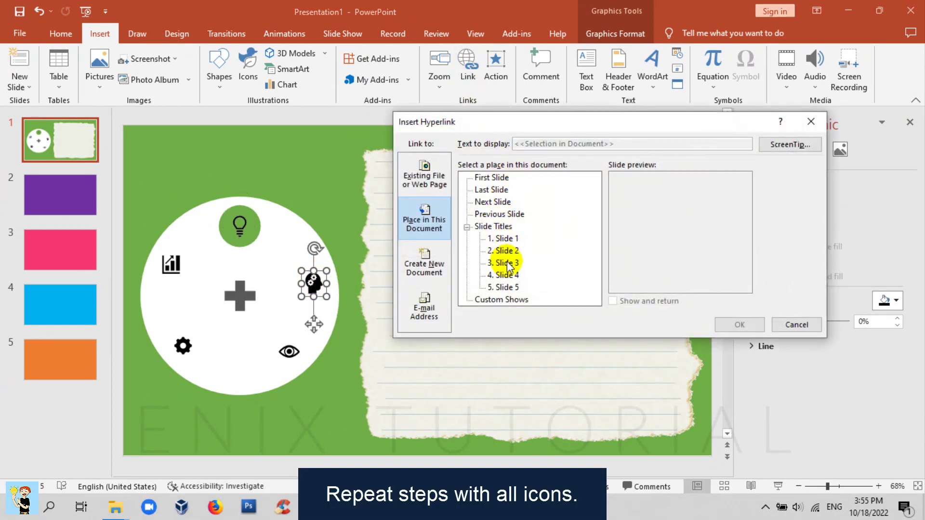
left_click(739, 324)
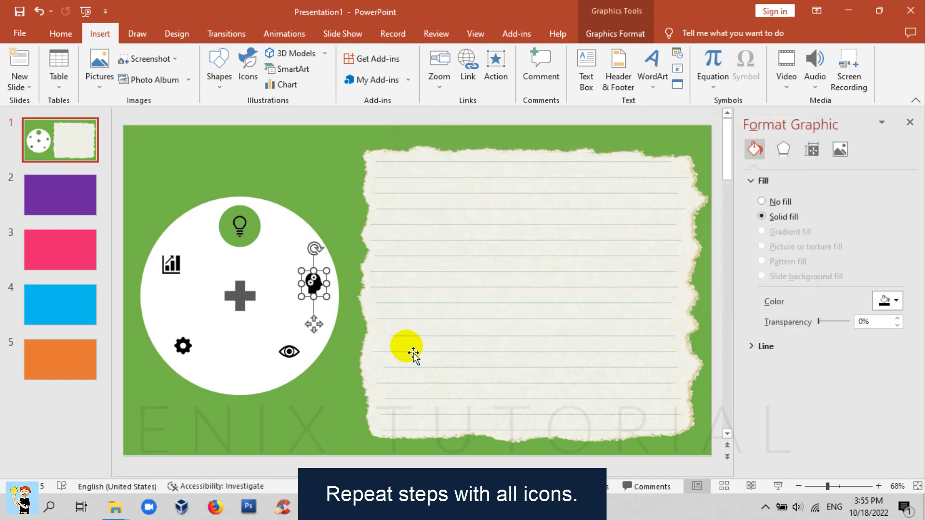
left_click(303, 355)
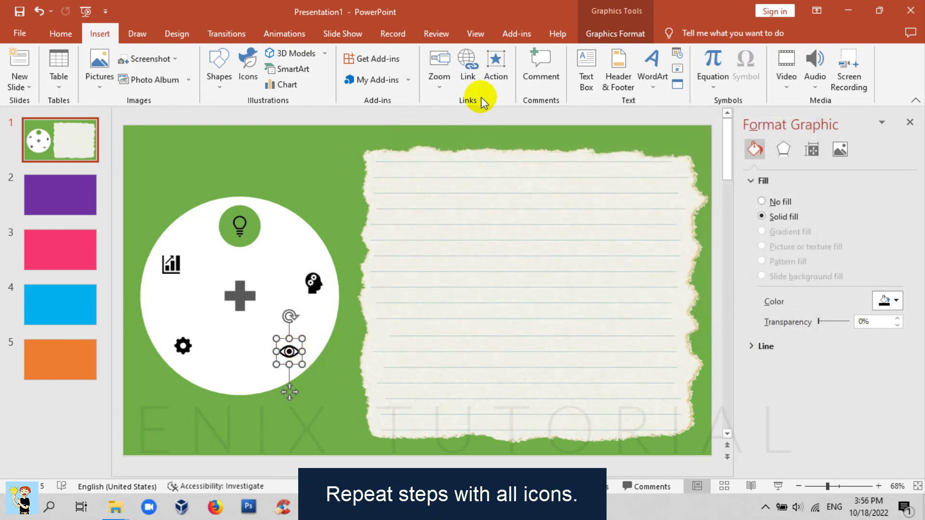
left_click(468, 70)
left_click(507, 263)
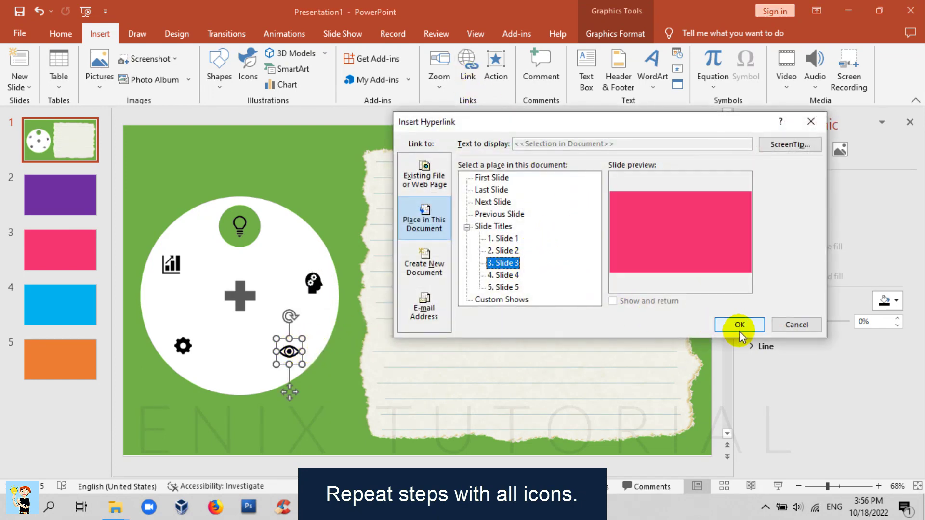
left_click(739, 325)
- Add links from the gear icon to slide 4 and the chart icon to slide 5
left_click(183, 345)
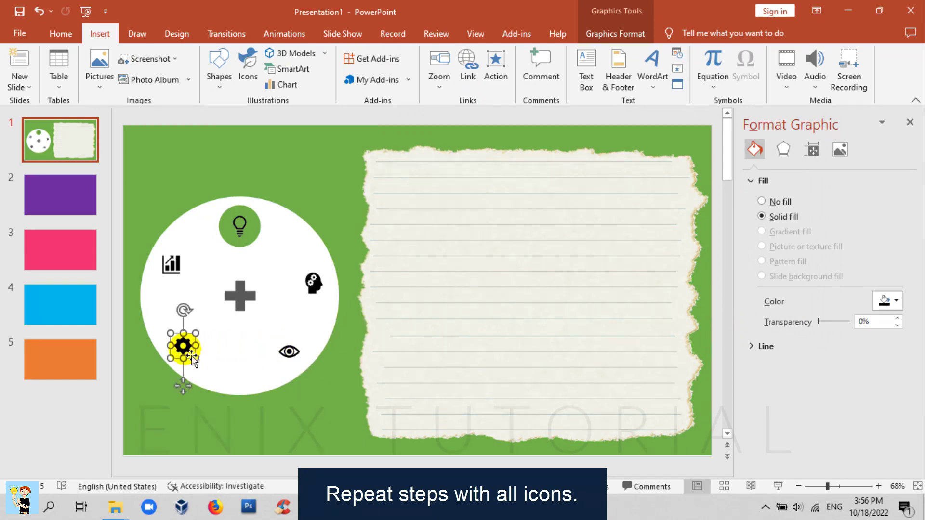
left_click(466, 72)
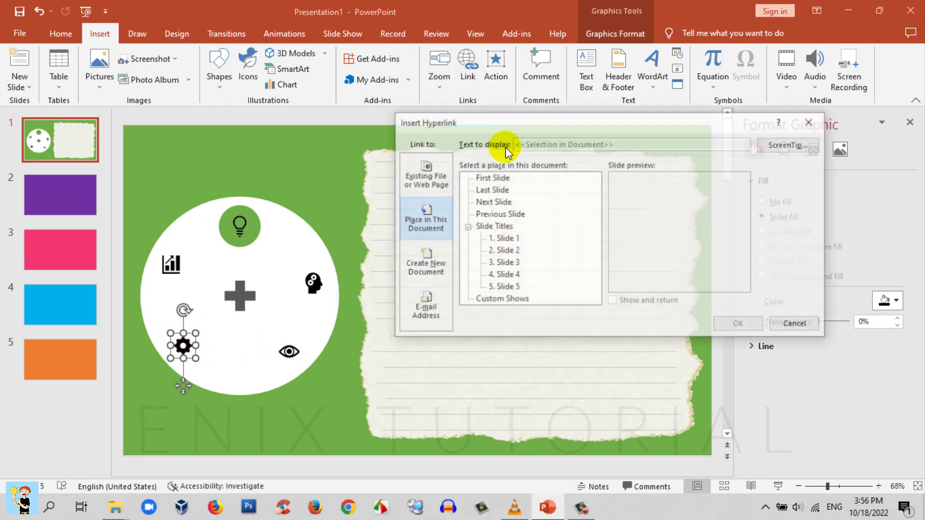
left_click(506, 274)
left_click(739, 325)
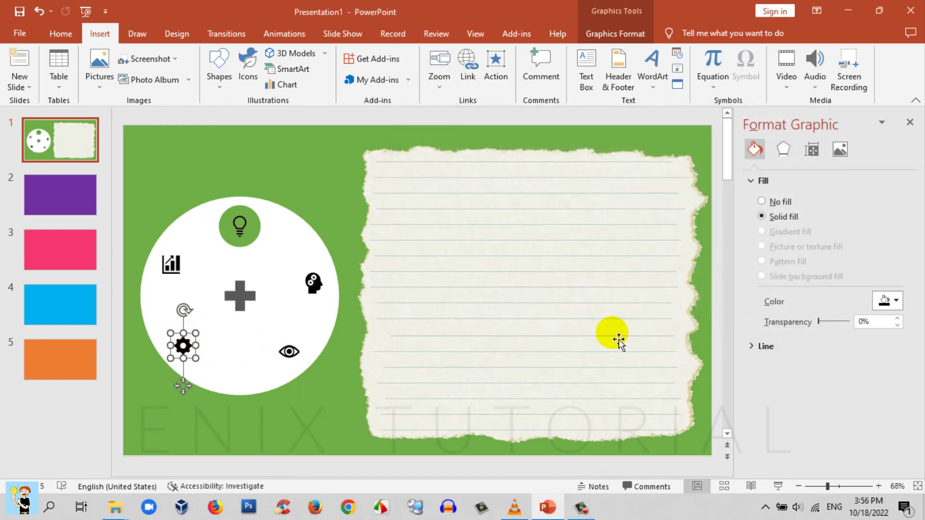
left_click(173, 265)
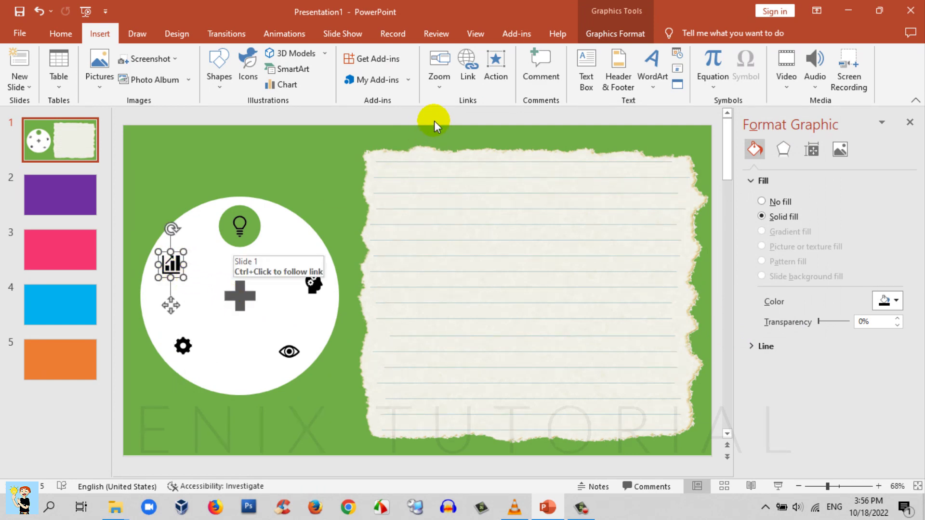
left_click(467, 77)
left_click(506, 287)
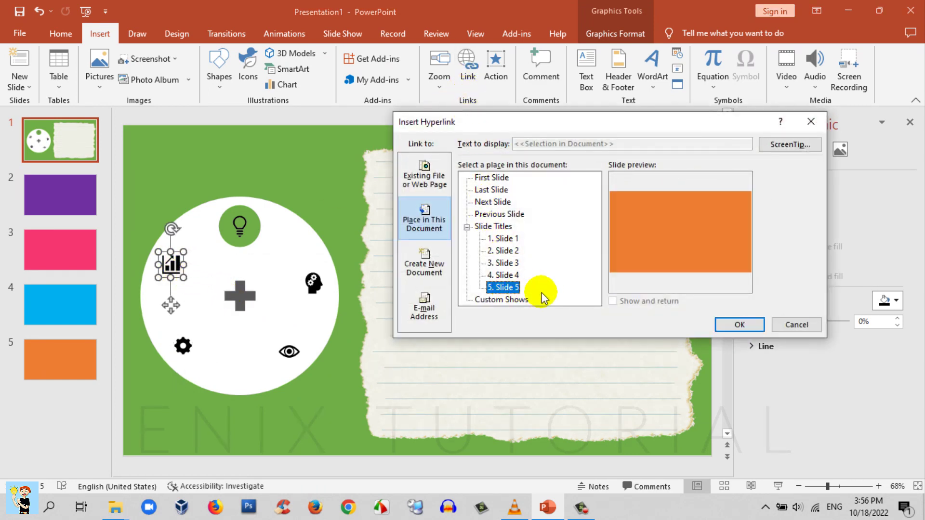
left_click(739, 325)
left_click(332, 223)
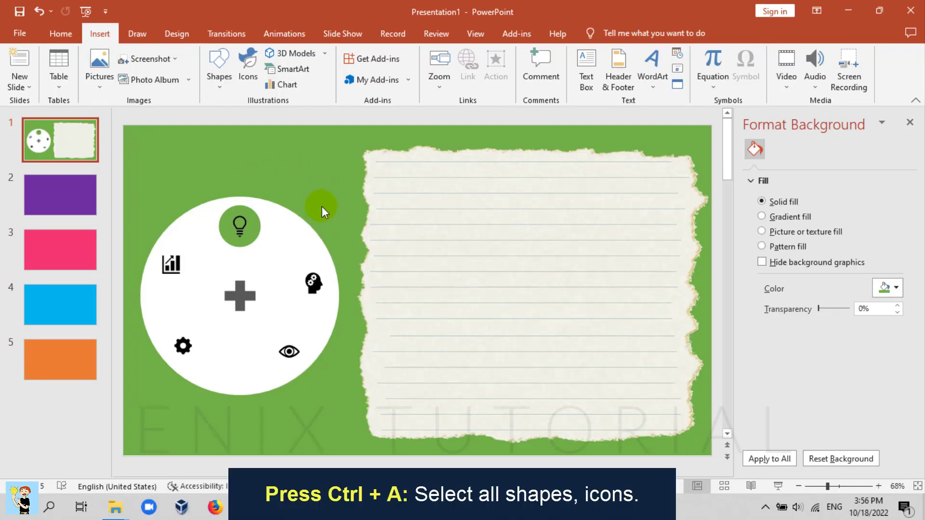
- Copy all of slide 1's objects and paste them onto slide 2
key("ctrl+a")
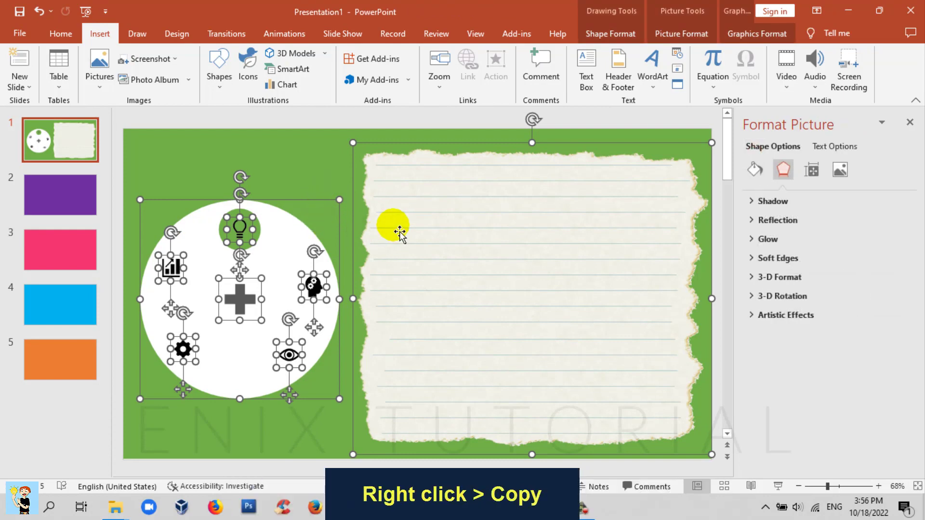
right_click(393, 226)
left_click(435, 276)
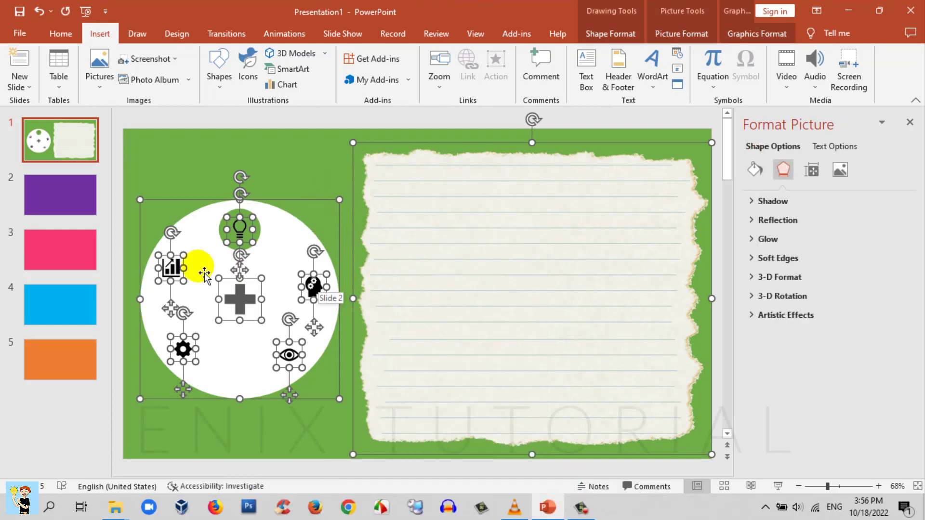
left_click(69, 199)
left_click(293, 244)
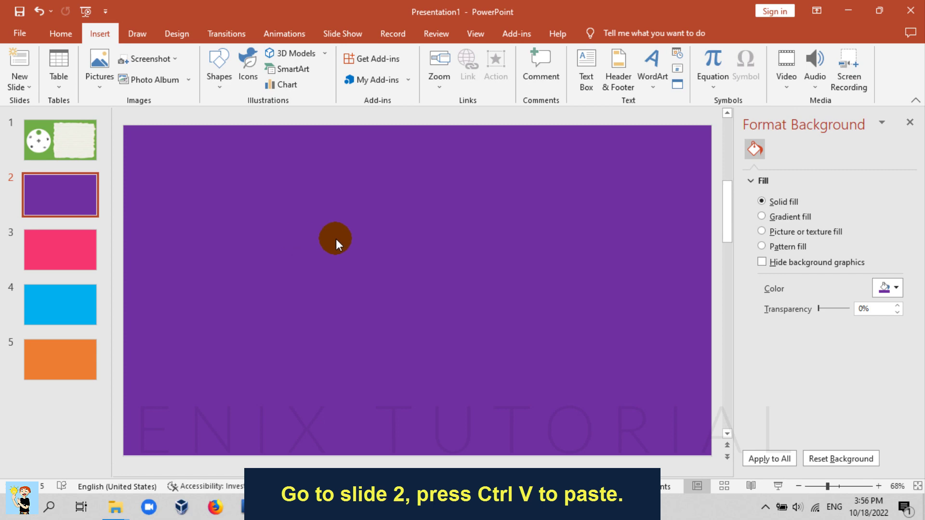
key("ctrl+v")
- Paste the same disc, icons and torn paper onto slides 3, 4 and 5, then return to slide 1
left_click(72, 253)
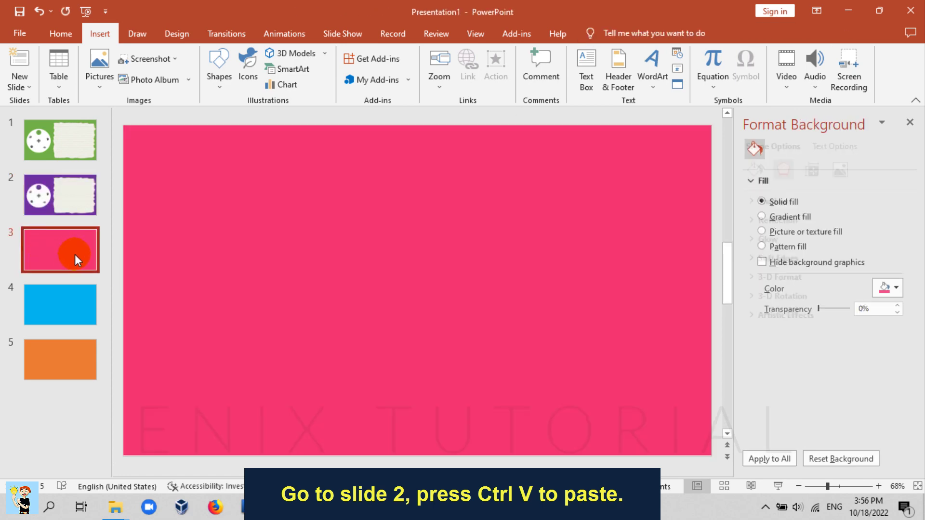
key("ctrl+v")
left_click(73, 297)
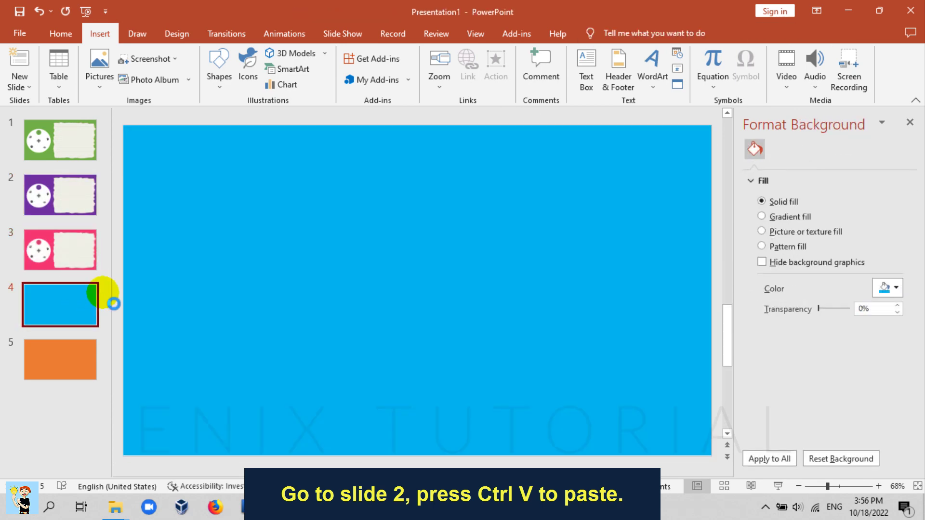
key("ctrl+v")
left_click(78, 341)
key("ctrl+v")
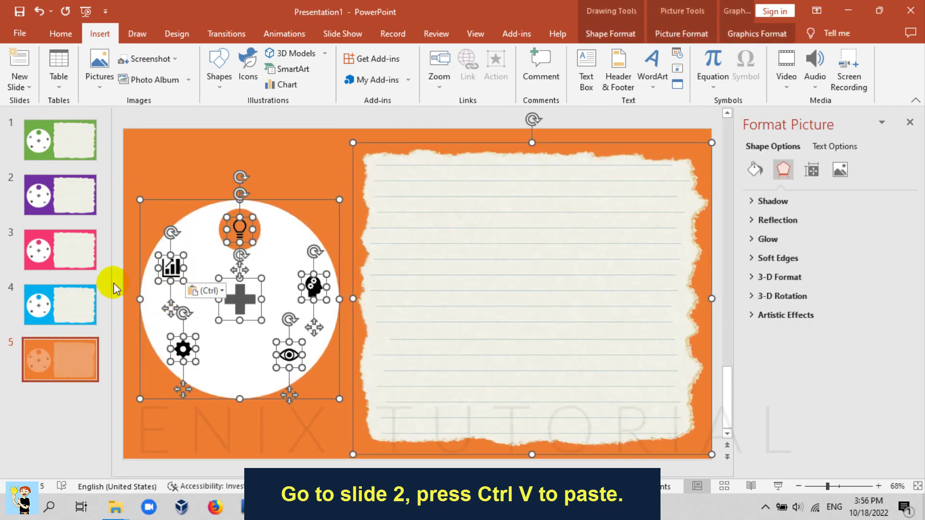
left_click(196, 166)
left_click(55, 152)
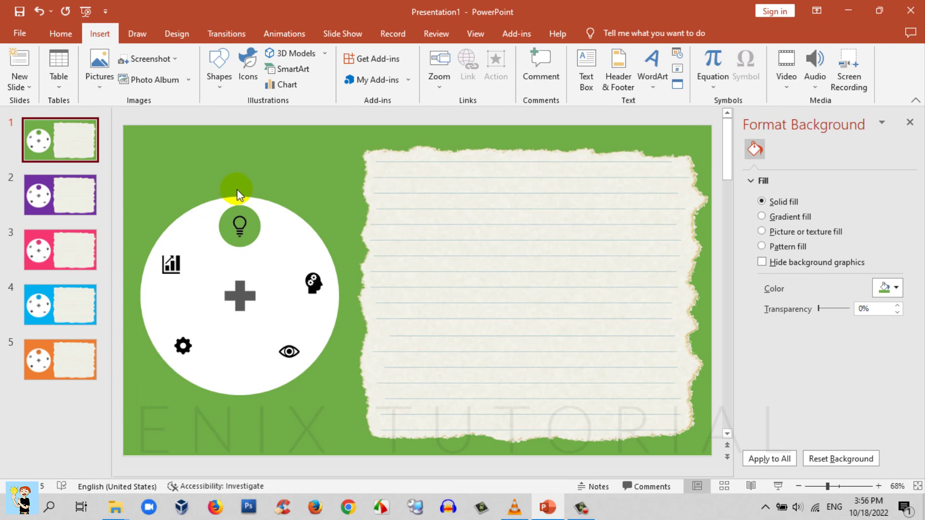
- Set the slide 1 lightbulb icon's Graphics Fill to No Fill, then switch to slide 2
left_click(249, 231)
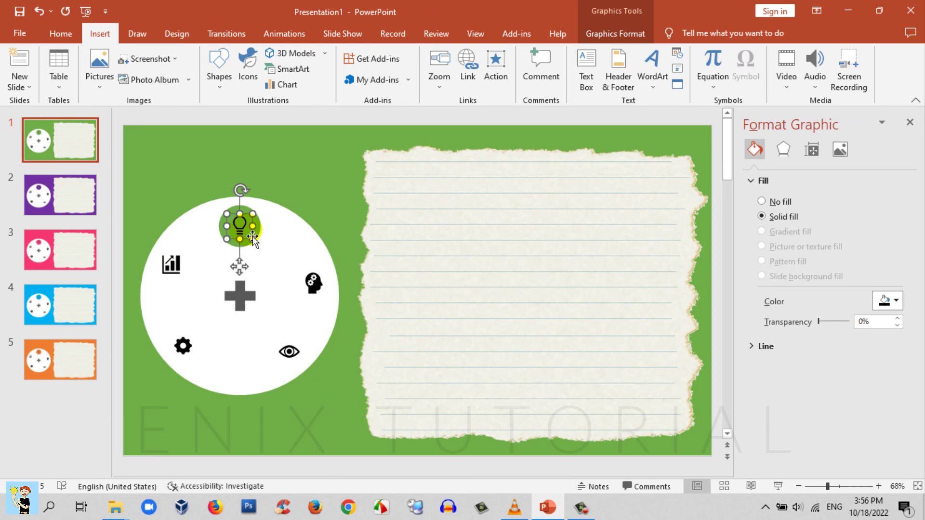
left_click(614, 35)
left_click(422, 58)
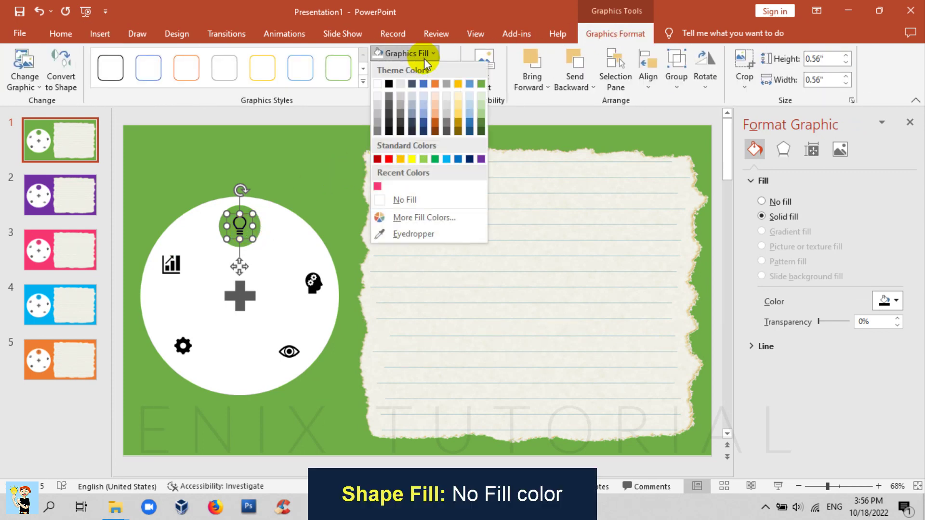
left_click(430, 200)
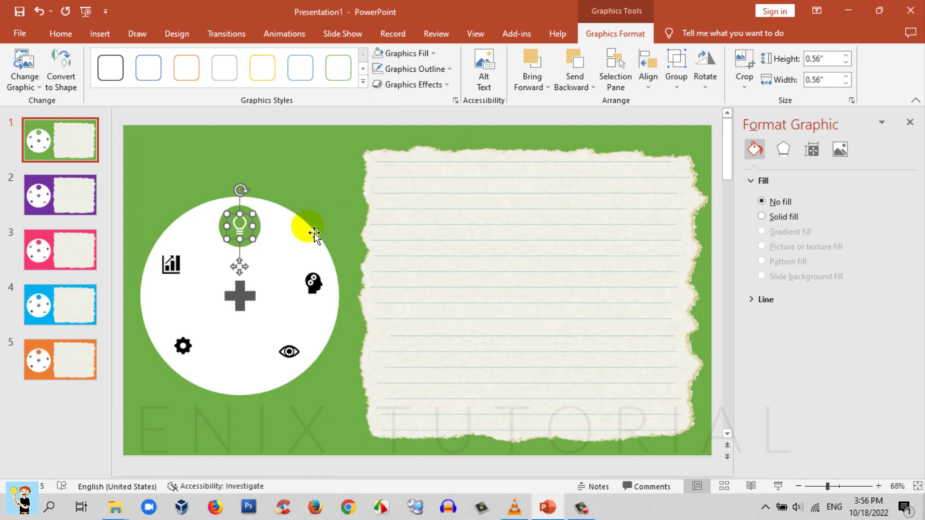
left_click(78, 201)
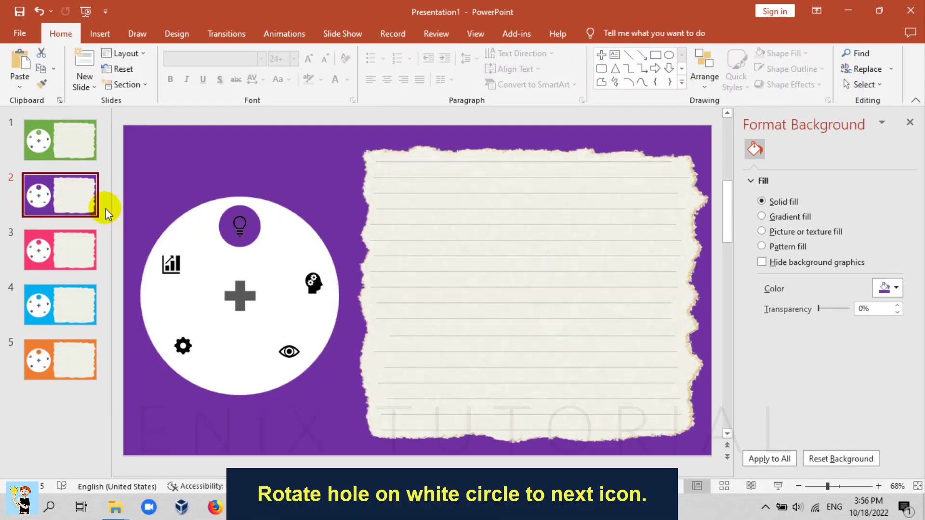
- Rotate the white circle so its hole covers the head icon, and set the icon to No Fill
left_click(291, 237)
mouse_move(242, 177)
left_mouse_down()
mouse_move(297, 215)
mouse_move(338, 296)
left_mouse_up()
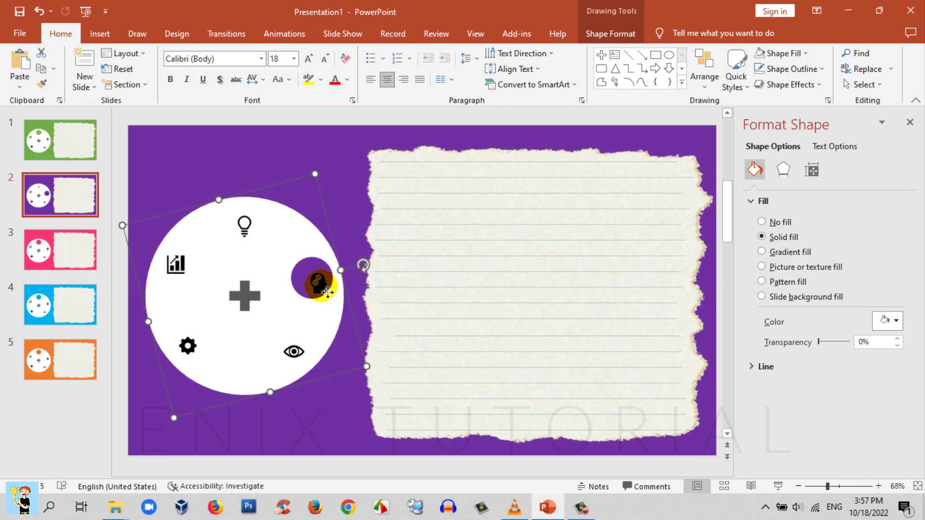
left_click(318, 284)
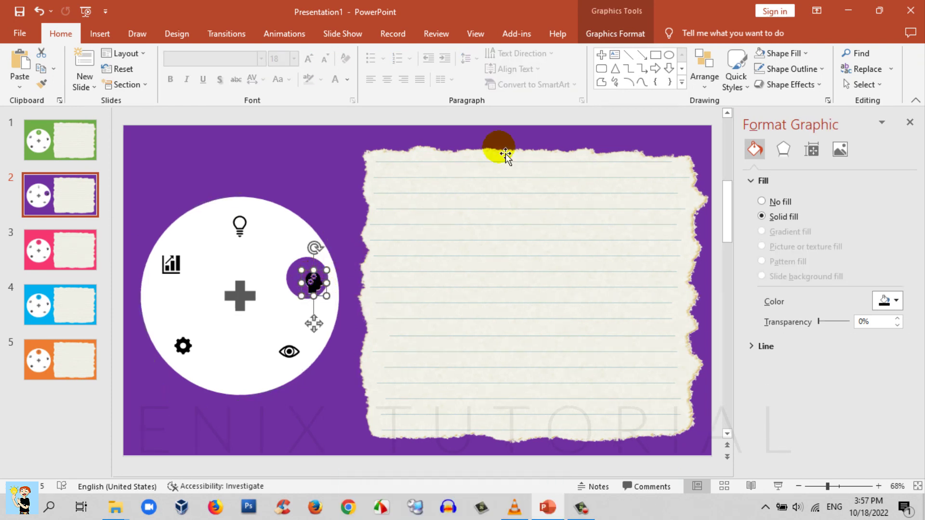
left_click(594, 36)
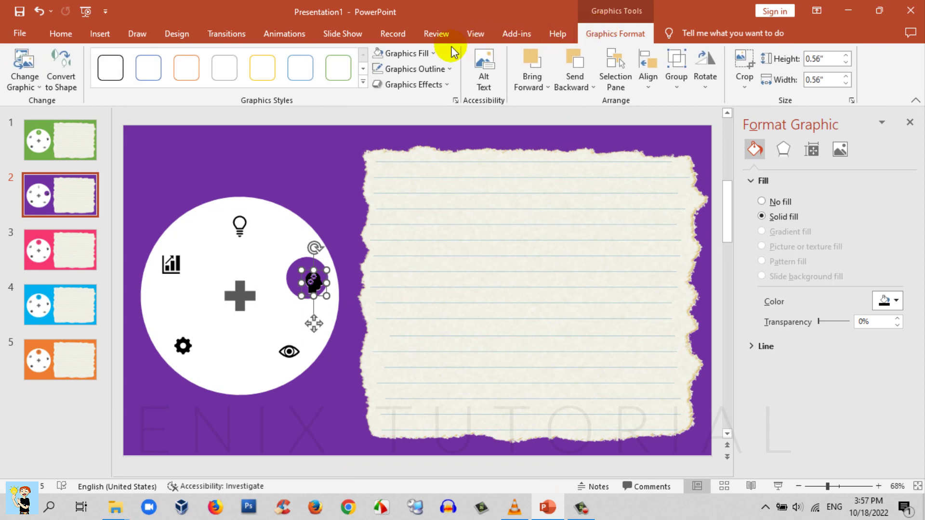
left_click(425, 52)
left_click(408, 203)
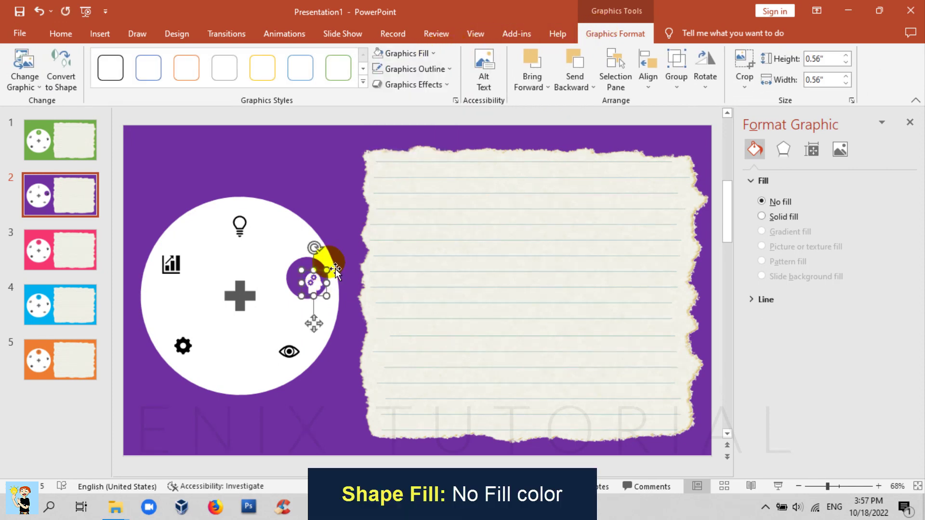
- Nudge the head icon until it sits centred inside the purple hole
left_click_drag(309, 274, 310, 283)
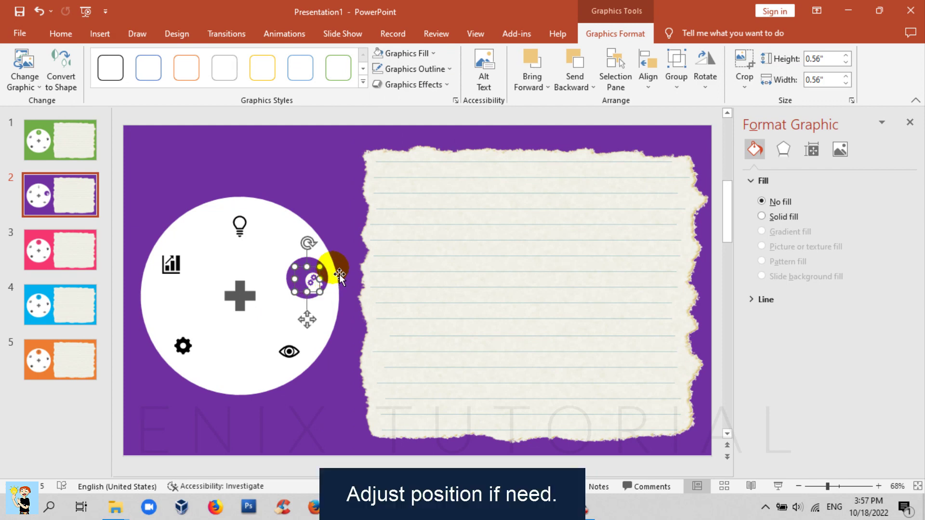
left_click(339, 251)
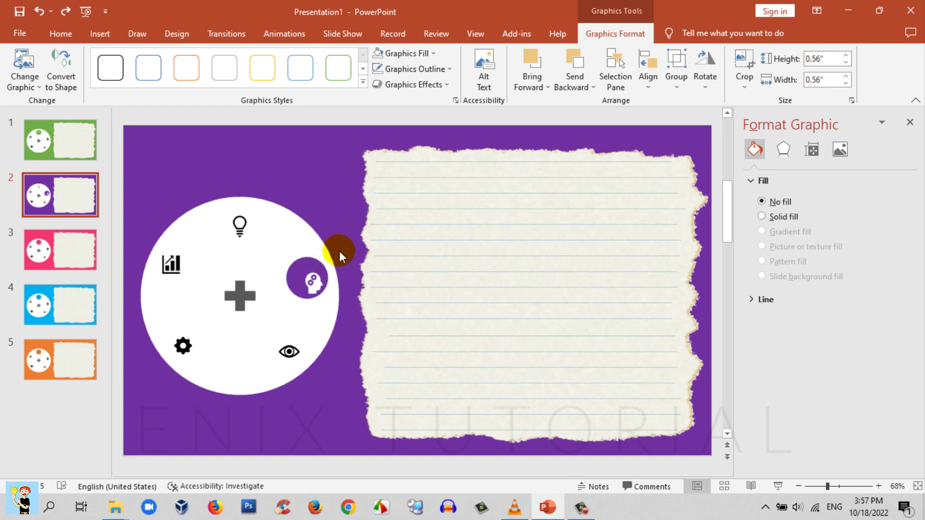
left_click_drag(308, 282, 315, 288)
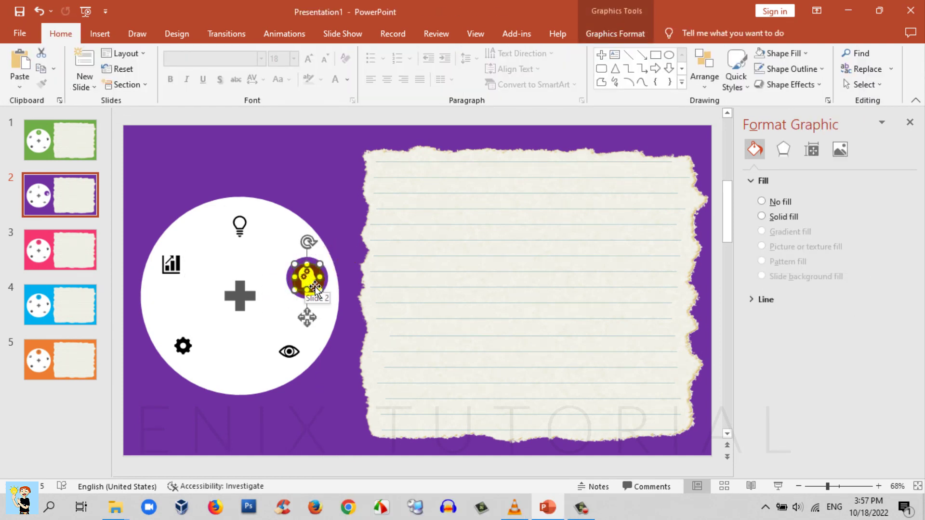
left_click(337, 249)
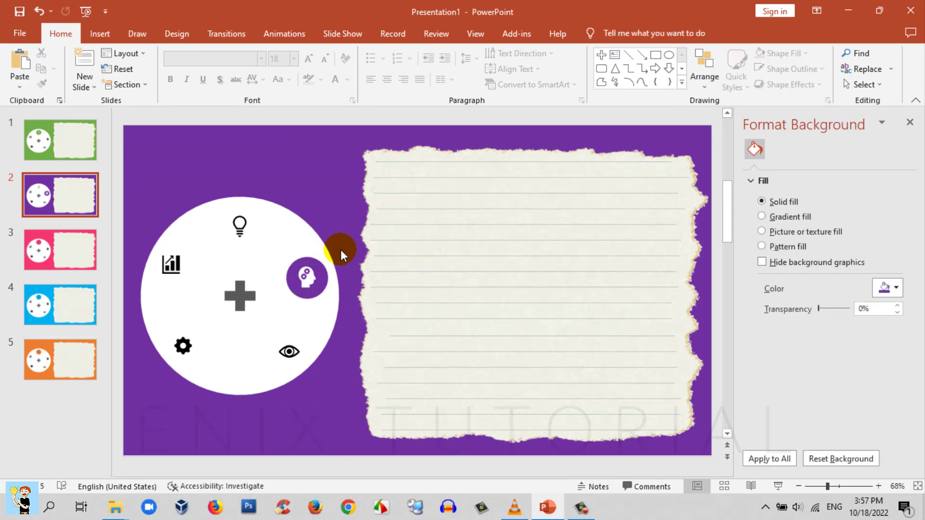
- On slide 3, rotate the white circle so its hole frames the eye icon
left_click(63, 264)
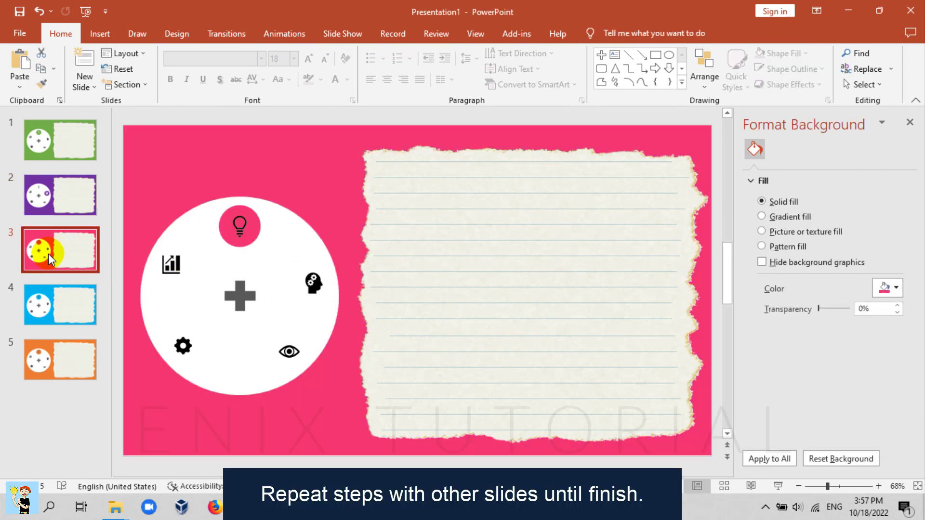
left_click(303, 246)
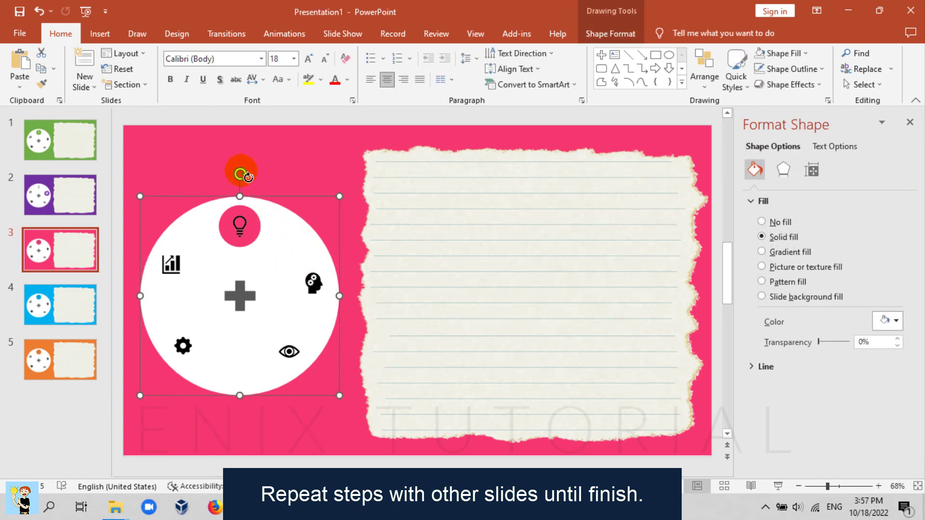
mouse_move(242, 172)
left_mouse_down()
mouse_move(282, 205)
mouse_move(313, 390)
mouse_move(302, 382)
left_mouse_up()
left_click(312, 390)
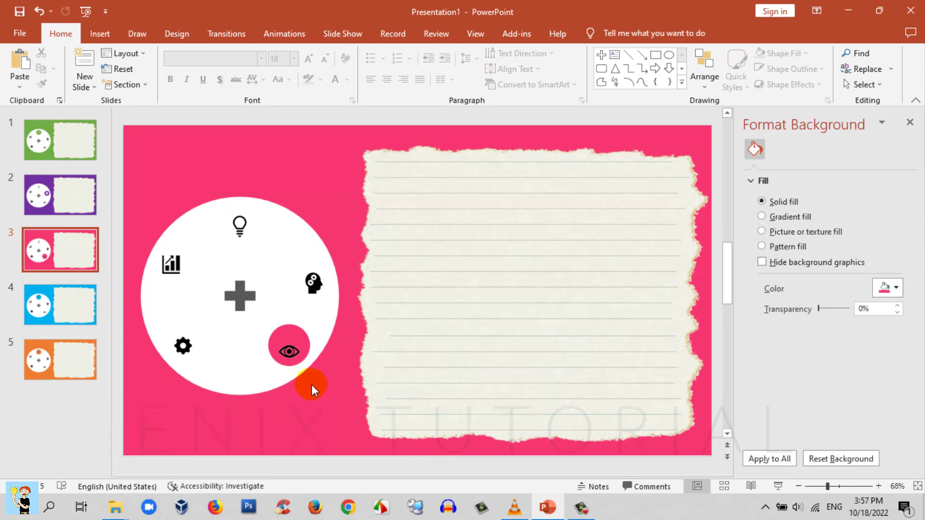
- Give the eye icon a white Graphics Fill and check the result
left_click(293, 354)
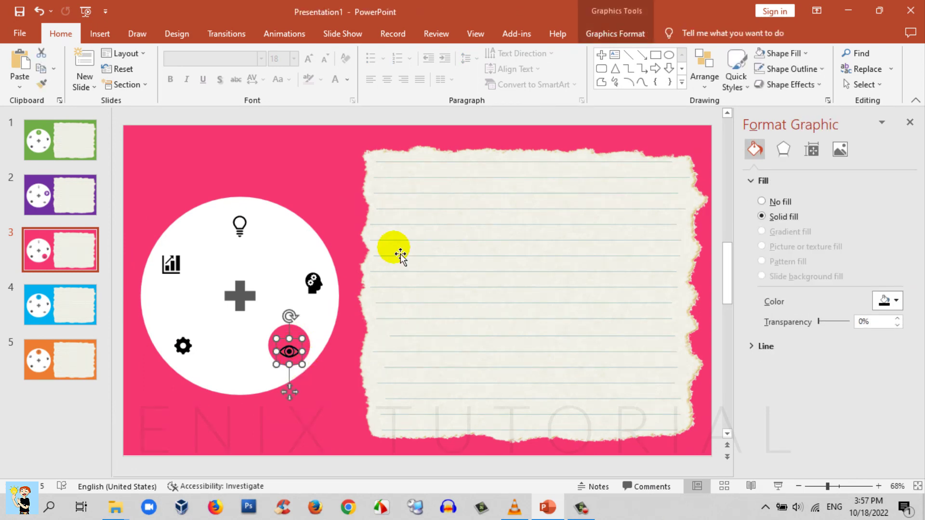
left_click(597, 35)
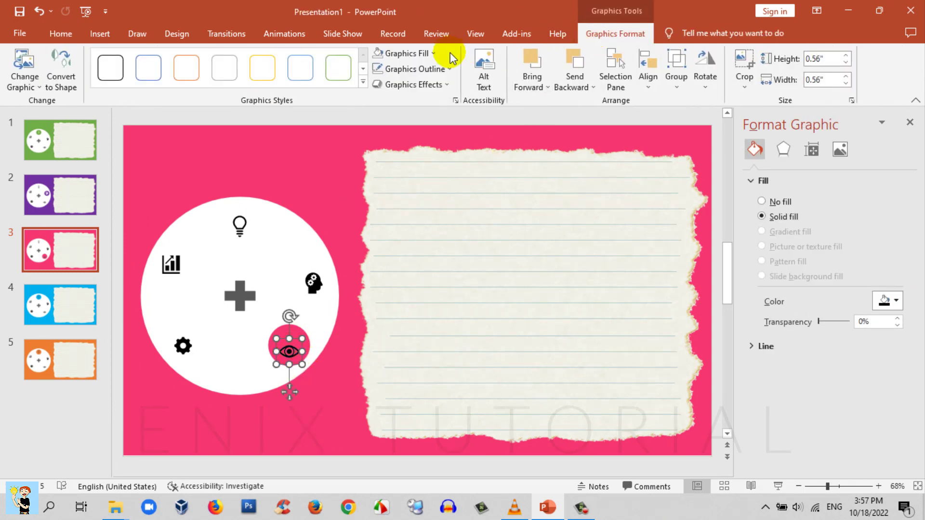
left_click(426, 55)
left_click(422, 194)
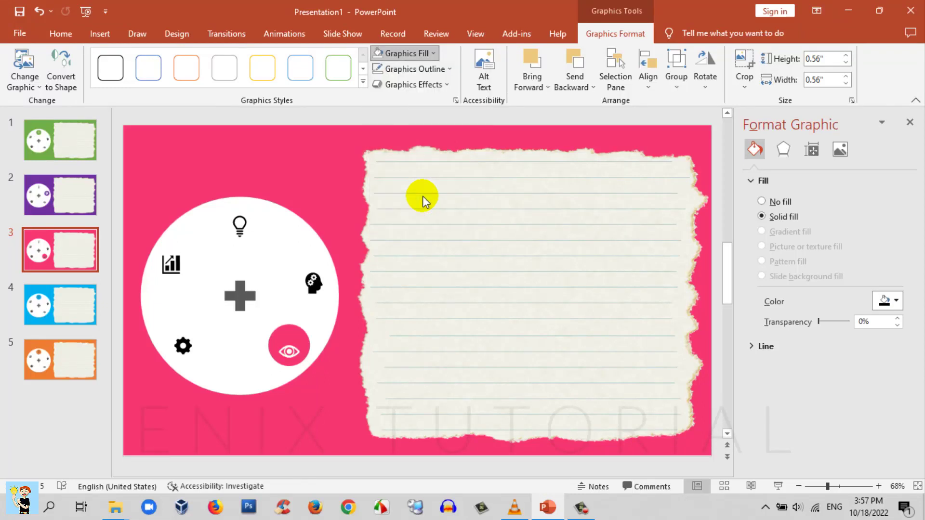
left_click(334, 371)
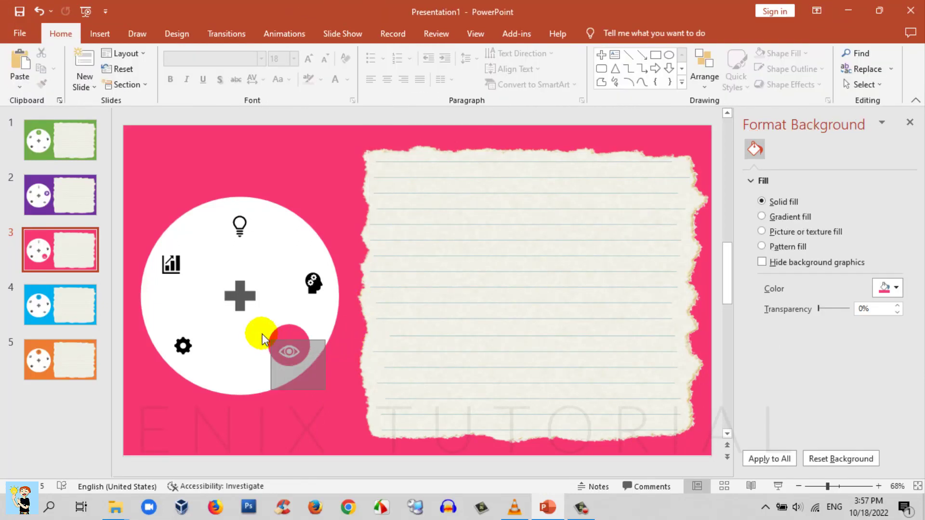
left_click(289, 352)
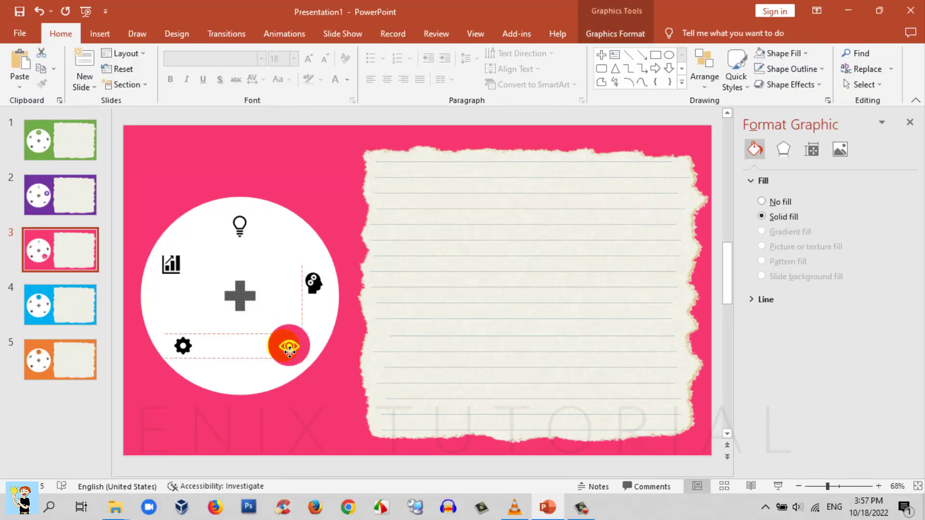
left_click(316, 409)
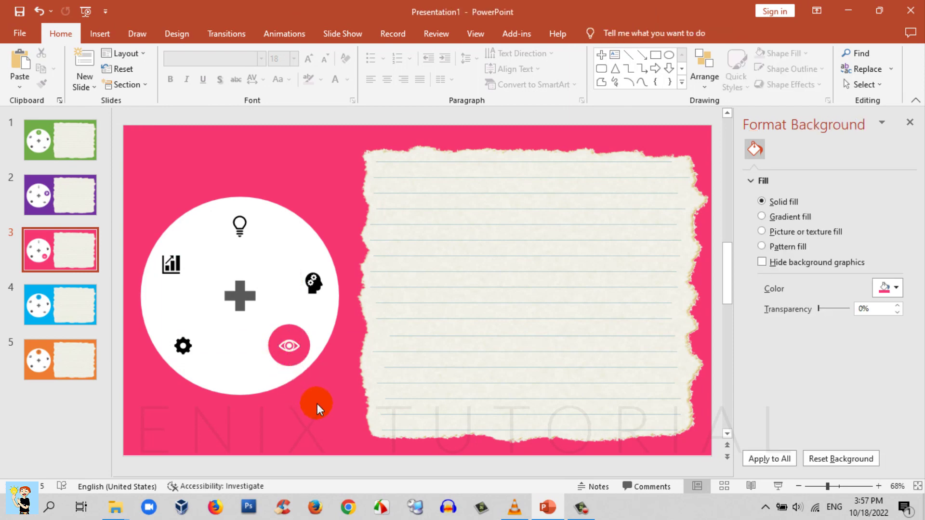
- On slide 4, rotate the menu circle until its hole frames the gear icon
left_click(64, 318)
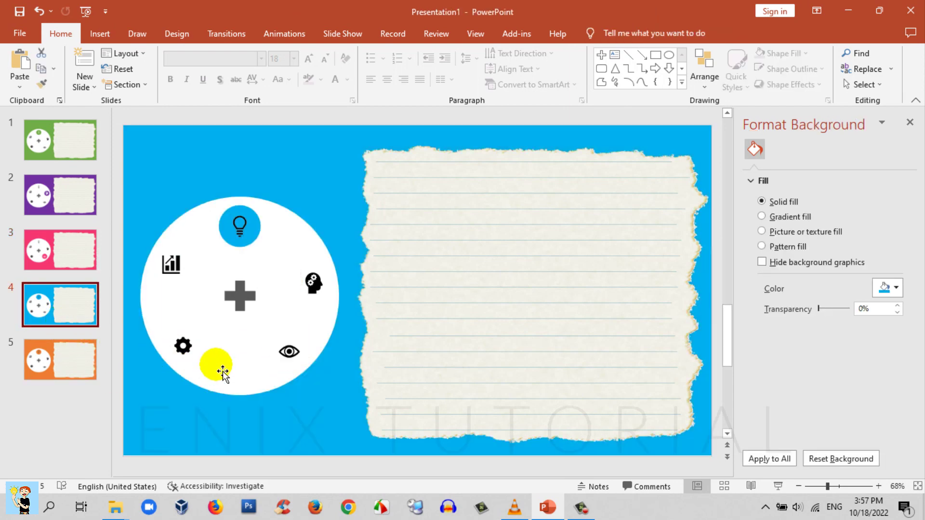
left_click(287, 268)
mouse_move(239, 174)
left_mouse_down()
mouse_move(320, 339)
mouse_move(144, 391)
left_mouse_up()
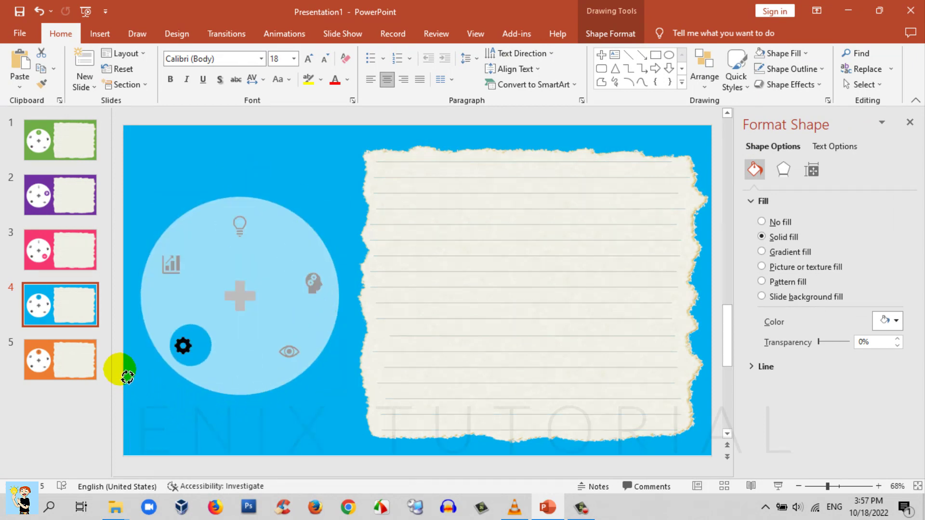
left_click_drag(127, 377, 154, 376)
left_click(181, 405)
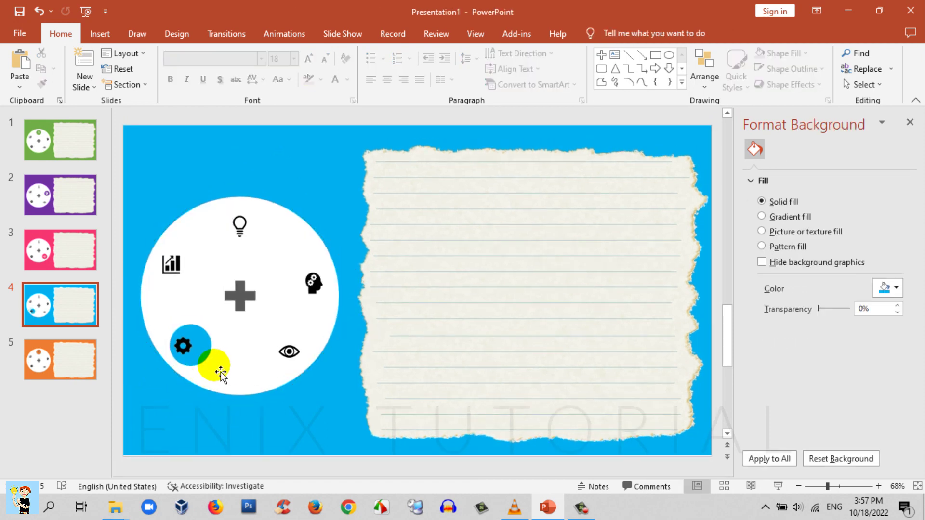
- Give the gear icon a white fill, then switch to slide 5
left_click(188, 350)
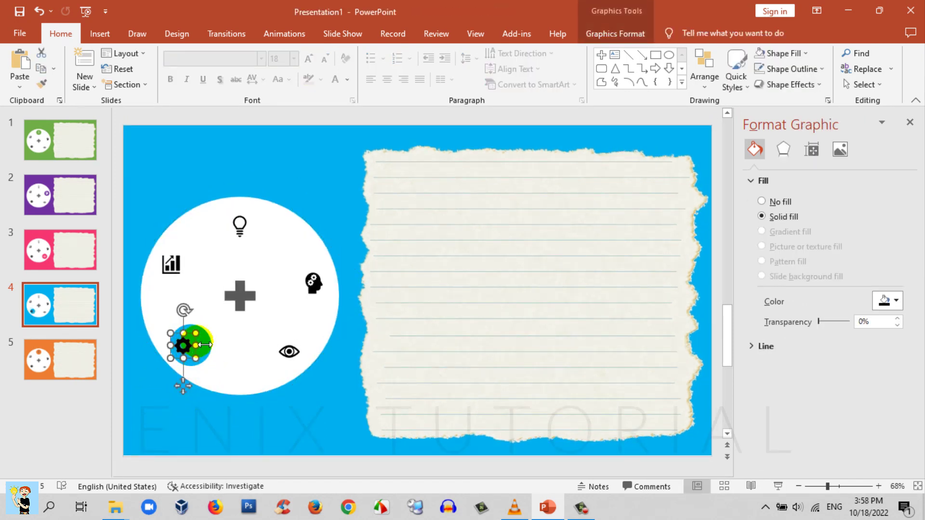
left_click(603, 34)
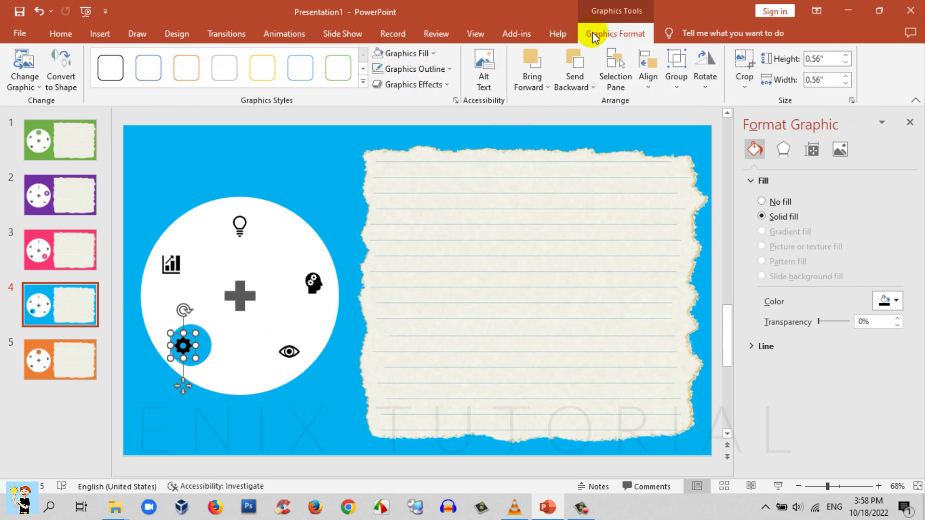
left_click(432, 53)
left_click(411, 200)
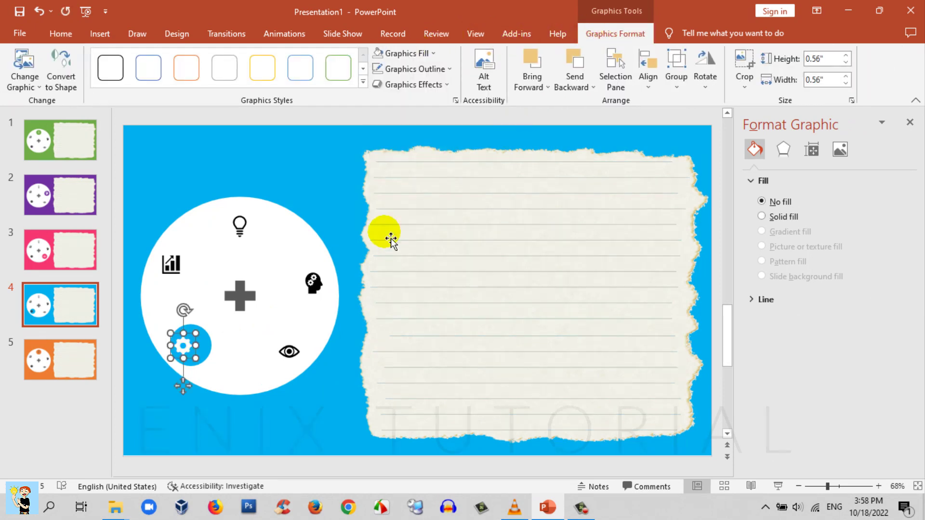
mouse_move(211, 415)
left_mouse_down()
mouse_move(160, 324)
mouse_move(193, 350)
left_mouse_up()
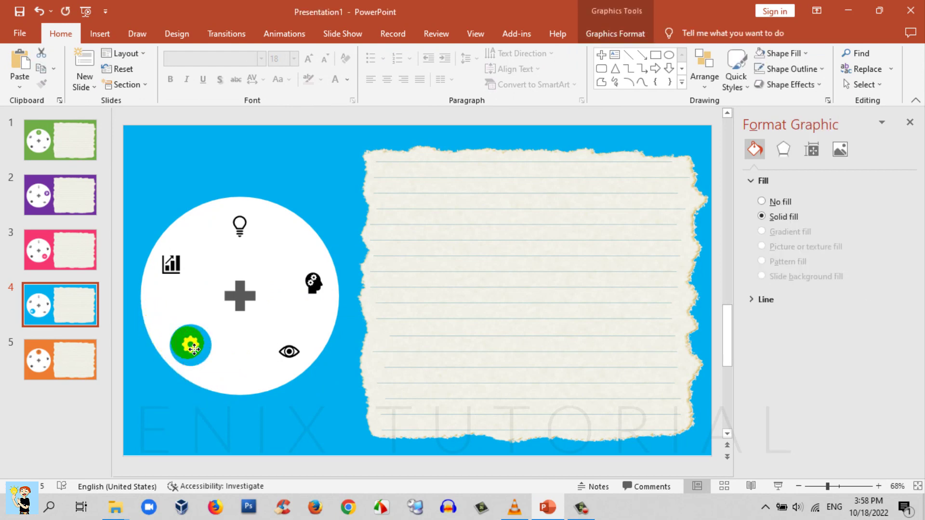
left_click(257, 424)
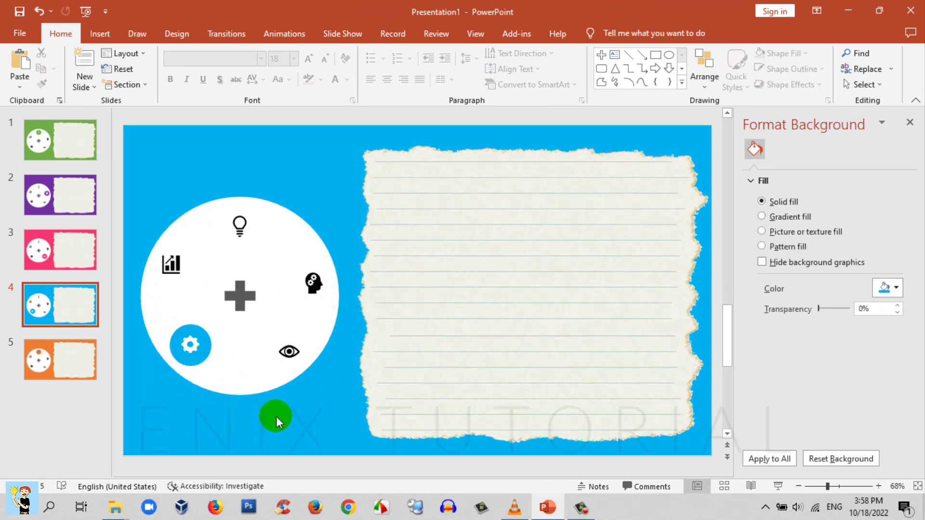
left_click(78, 363)
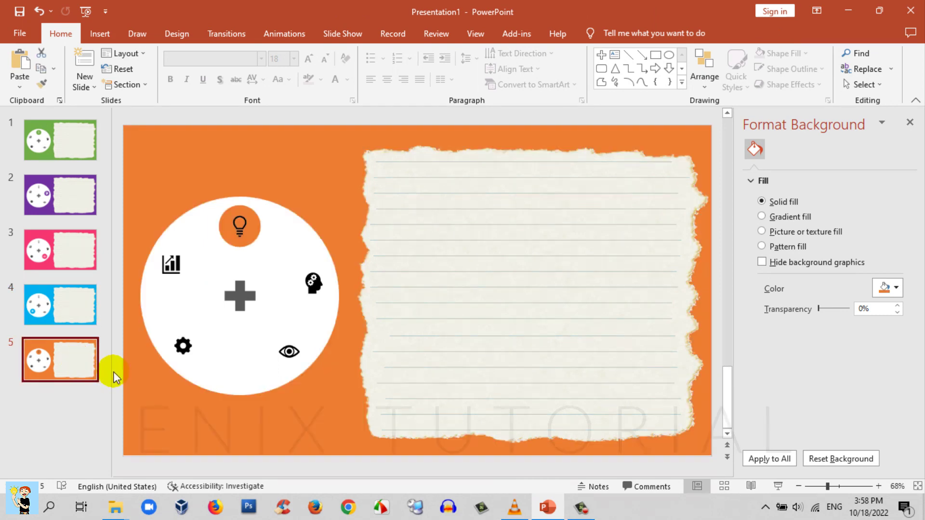
- On slide 5, rotate the menu circle so its hole reaches the chart icon
left_click(285, 224)
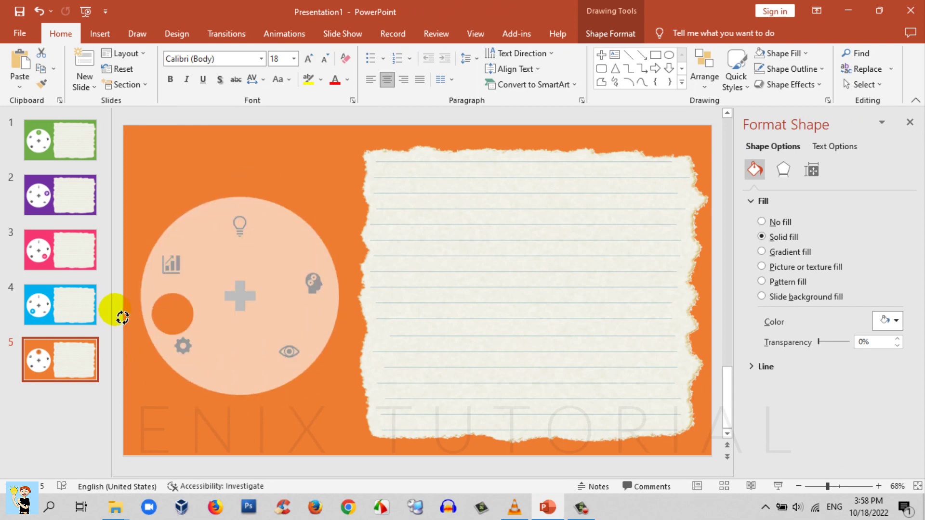
left_click_drag(120, 250, 127, 224)
left_click(149, 176)
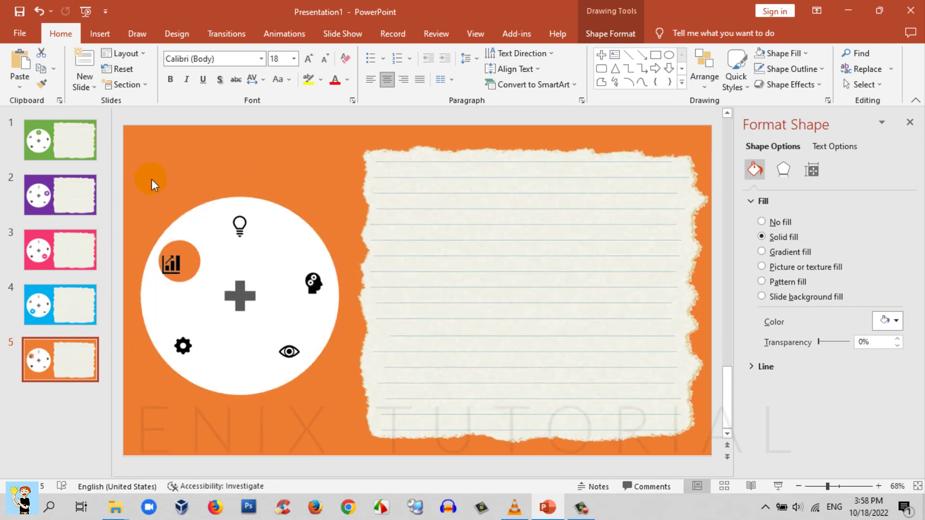
- Give the chart icon a white fill, then go back to slide 1
left_click(180, 268)
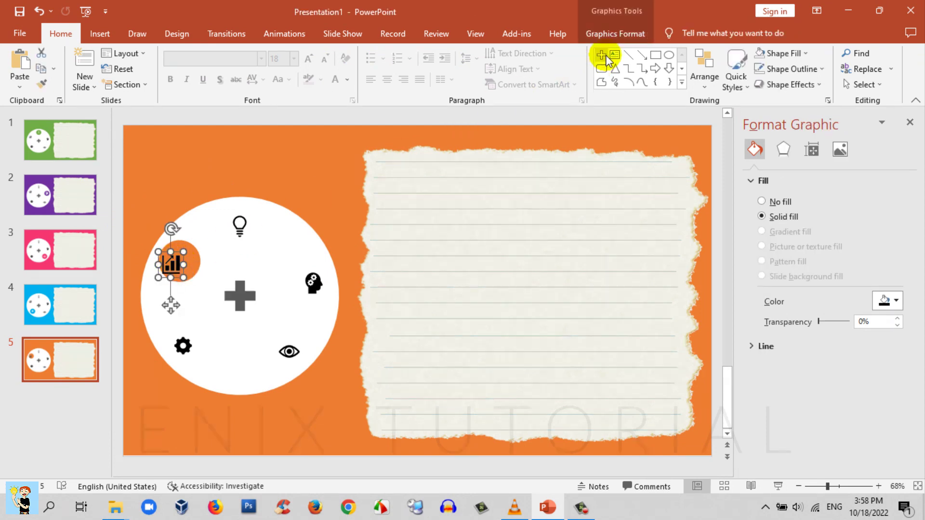
left_click(611, 35)
left_click(423, 54)
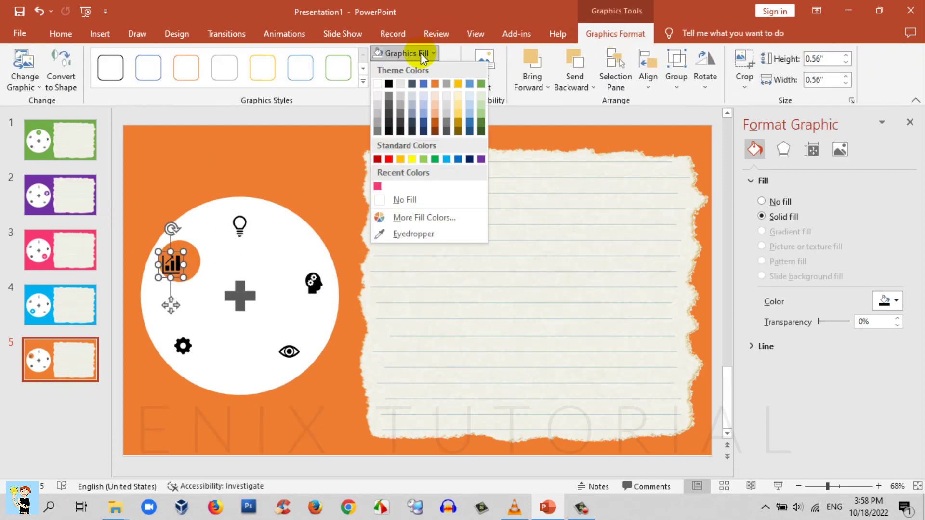
left_click(421, 198)
left_click(340, 200)
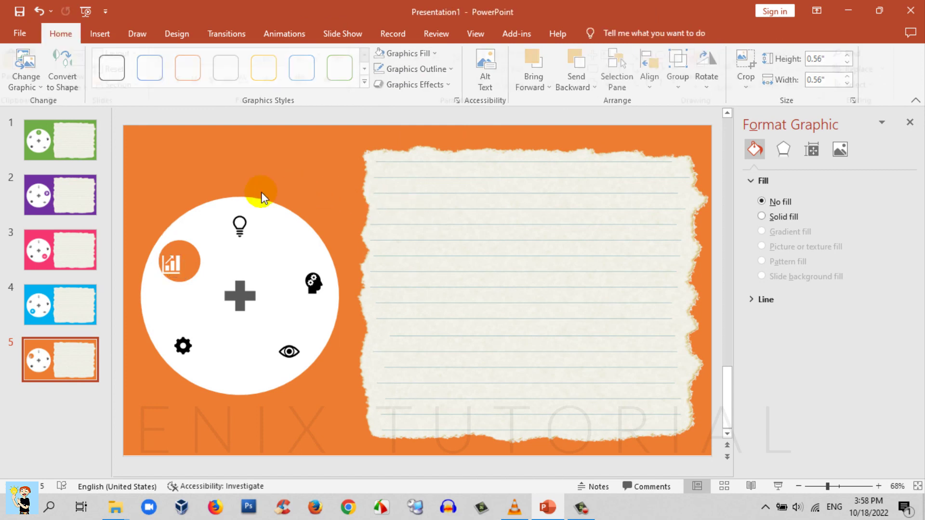
mouse_move(135, 209)
left_mouse_down()
mouse_move(210, 304)
mouse_move(181, 287)
mouse_move(176, 259)
left_mouse_up()
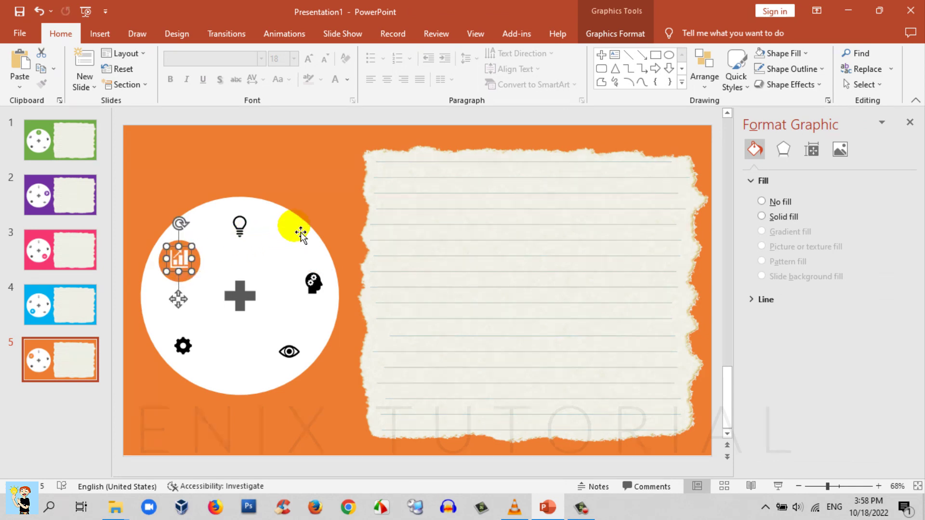
left_click(284, 174)
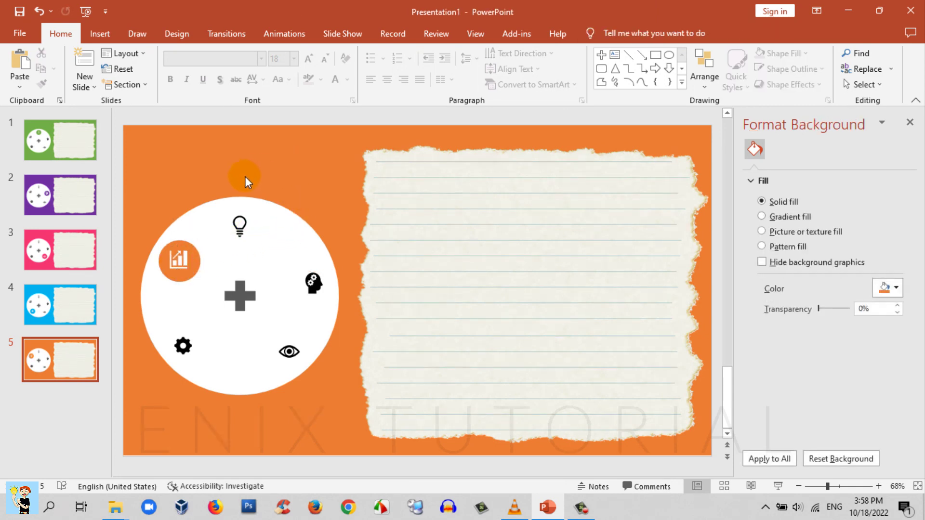
left_click(83, 147)
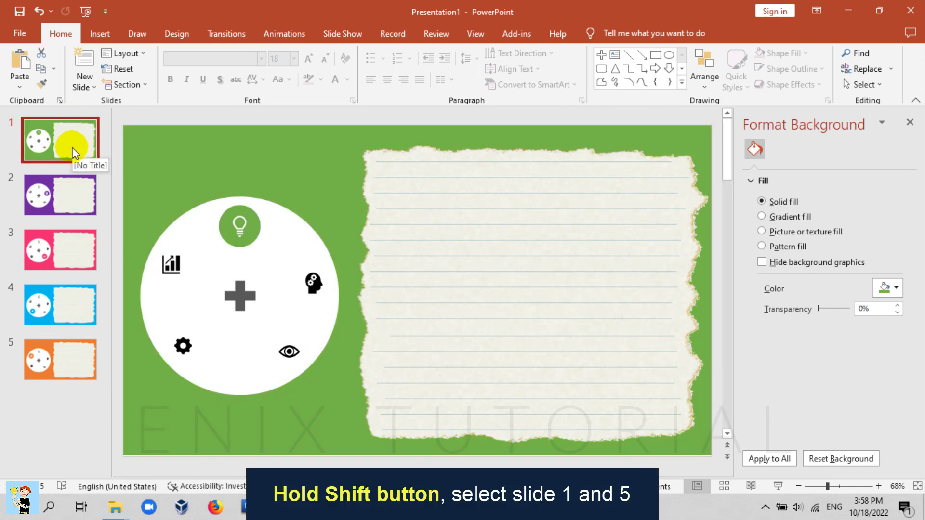
- Apply a Morph transition with 0.5-second duration to slides 1–5, then select slide 1
left_click(65, 354, "shift")
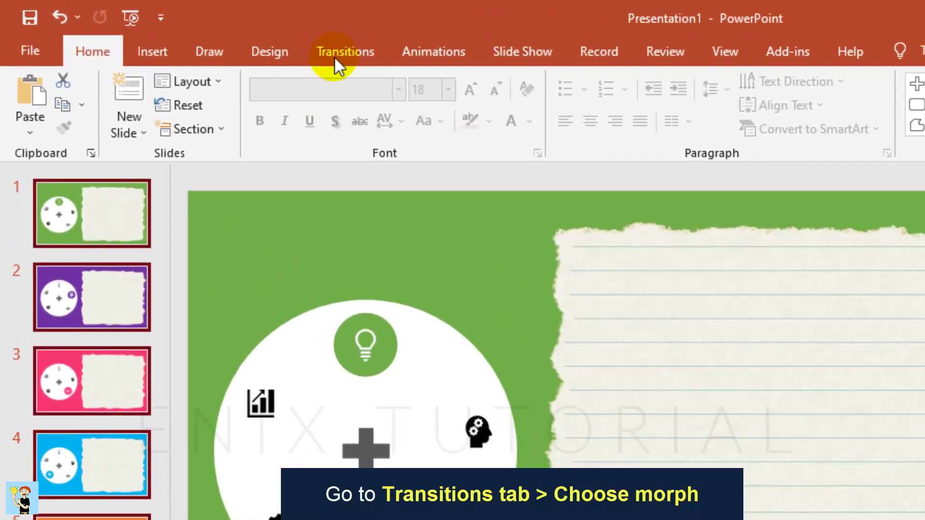
left_click(346, 50)
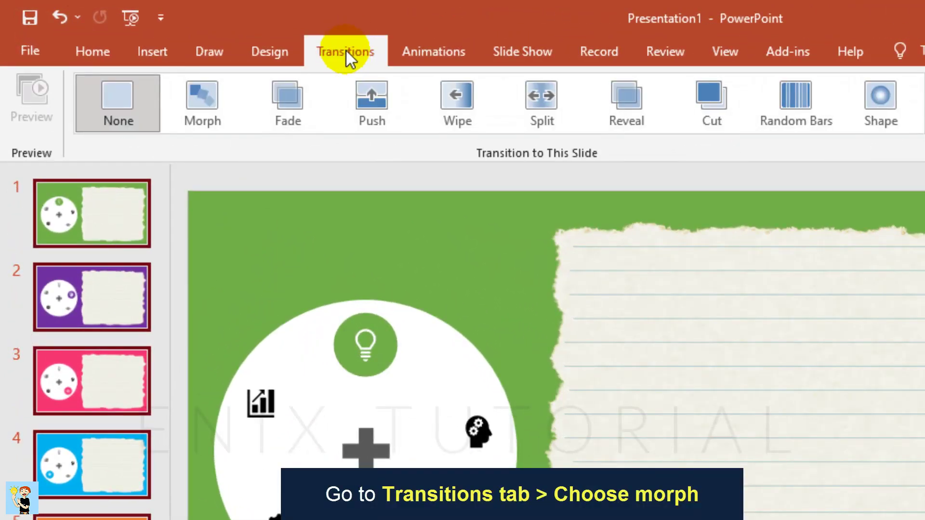
left_click(218, 104)
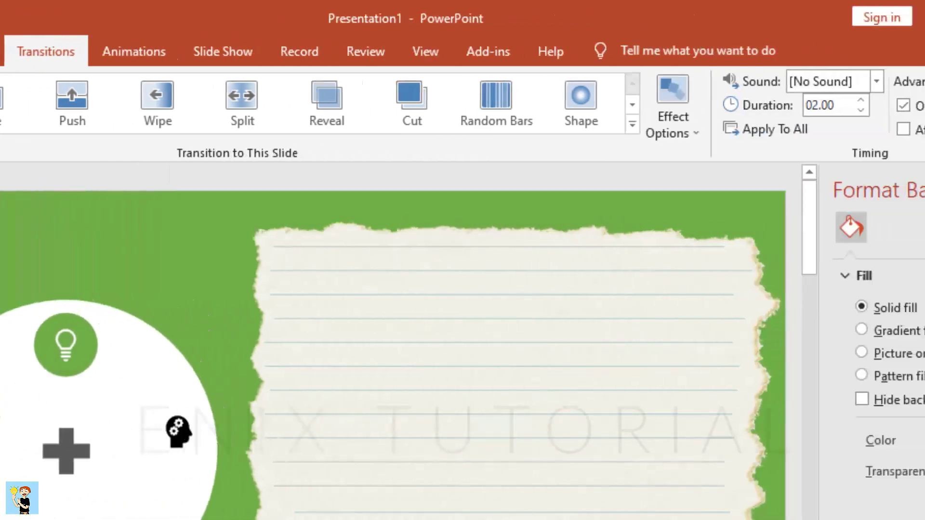
left_click(758, 120)
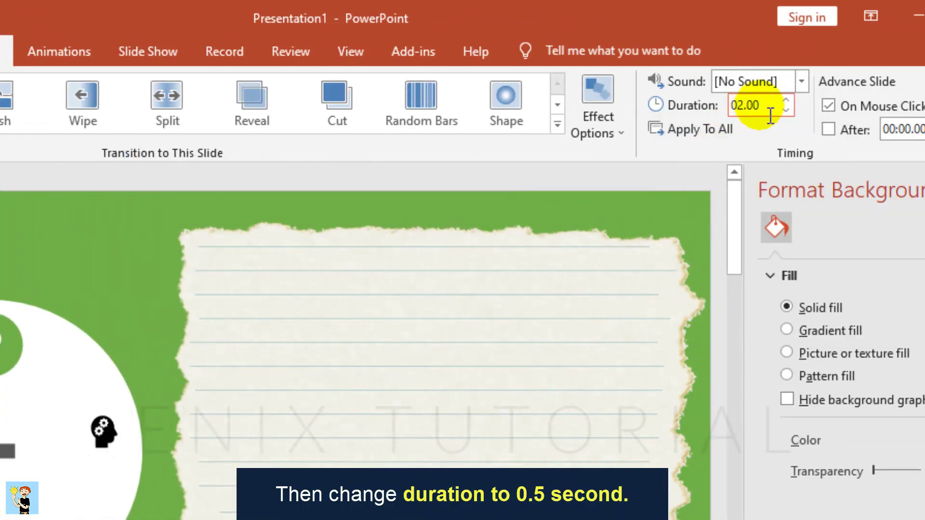
left_click_drag(771, 116, 745, 103)
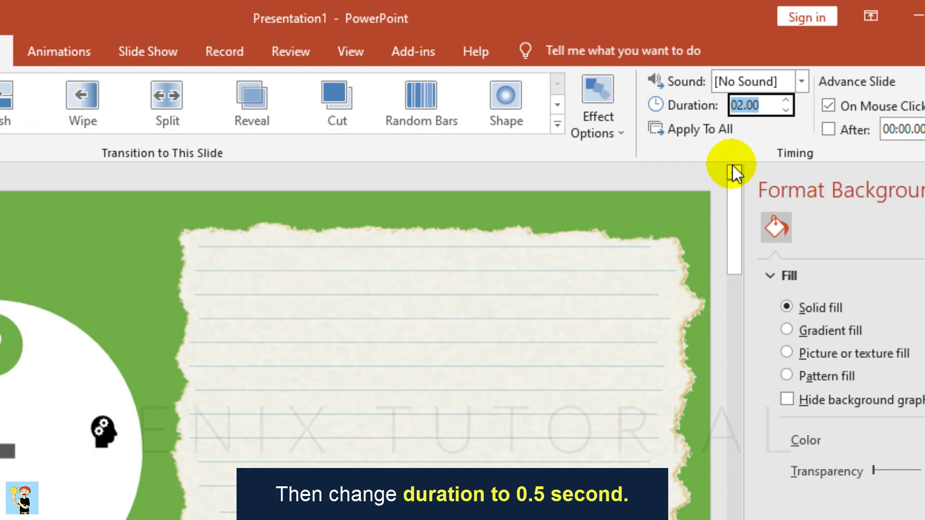
type(".5")
key("Return")
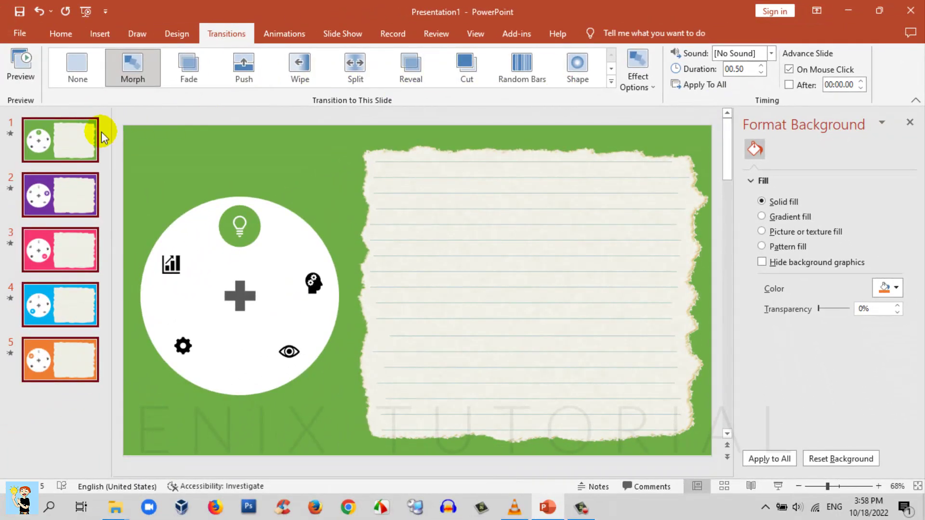
left_click(76, 143)
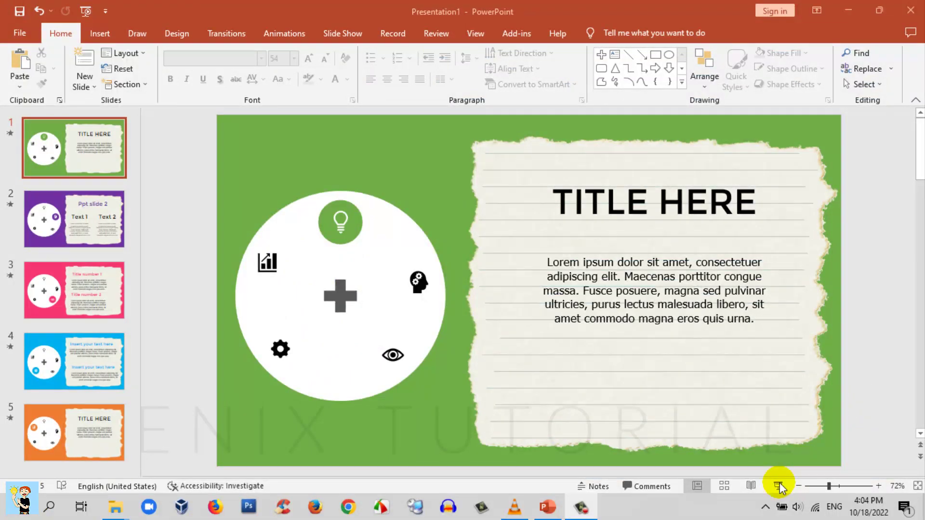
- Start the slideshow from green slide 1 using the status-bar Slide Show button
left_click(778, 485)
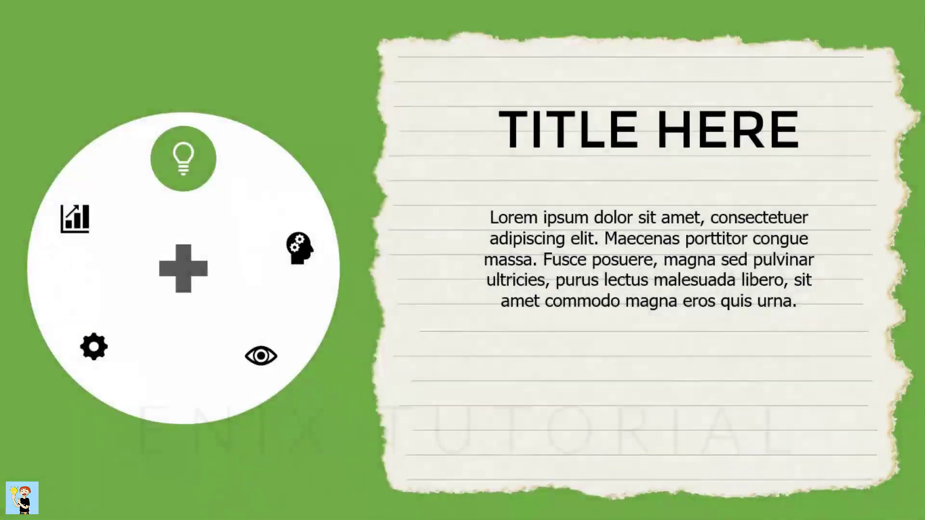